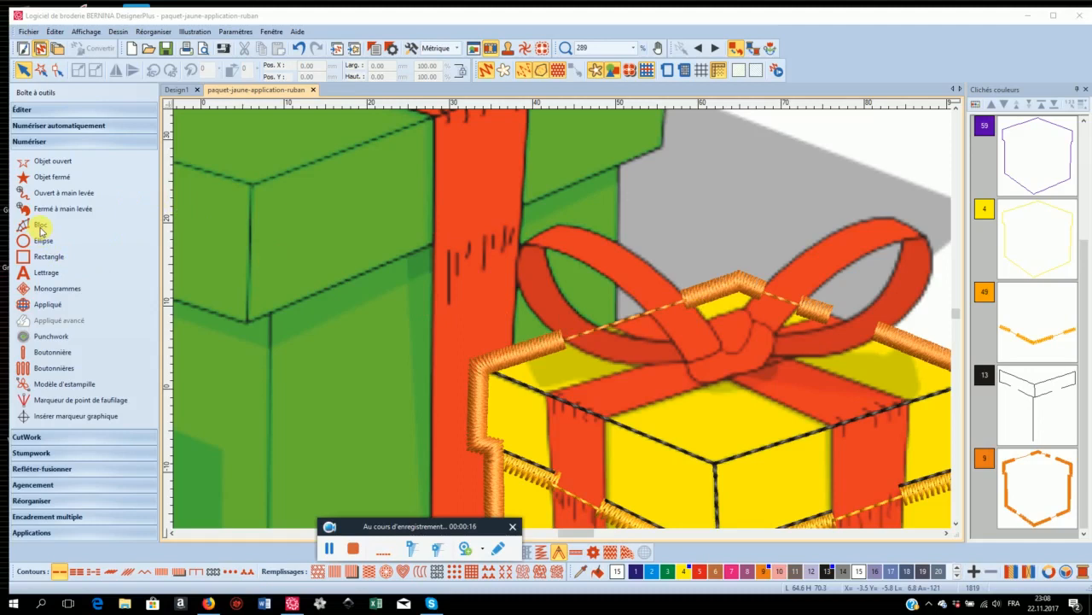
Digitize the shaded lower band of the bow's left loop as a Block object with satin fill, from the loop's tip to the knot.
click(40, 225)
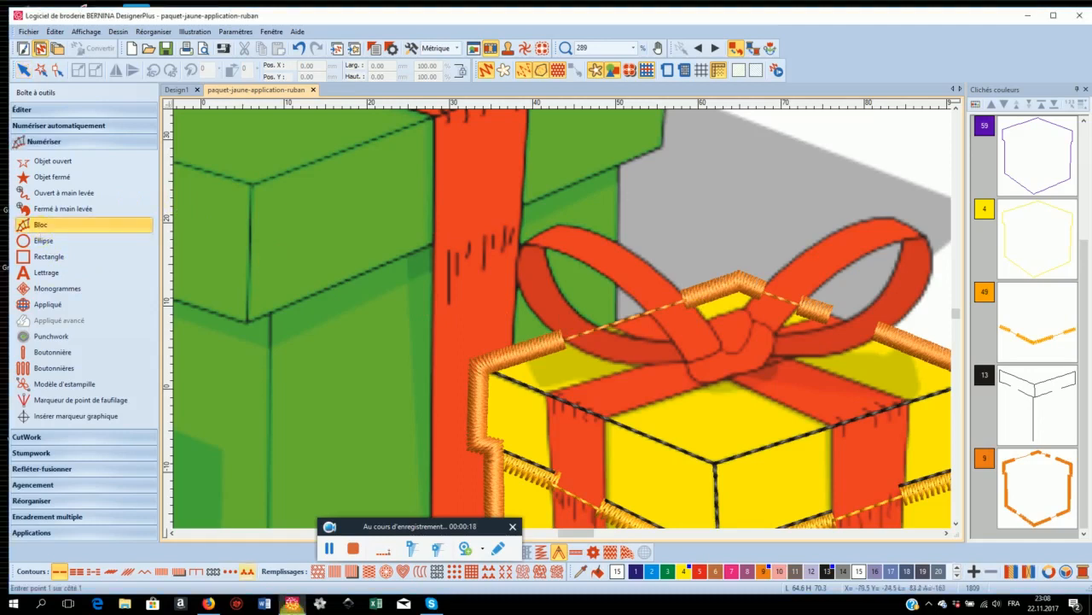
click(317, 572)
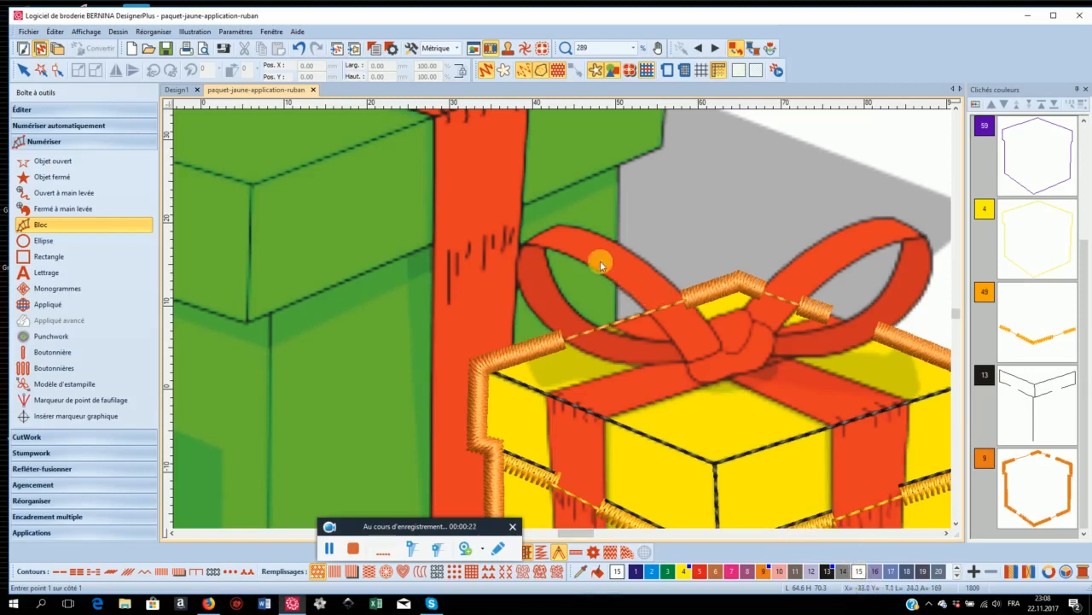
scroll(547, 246, up, 2)
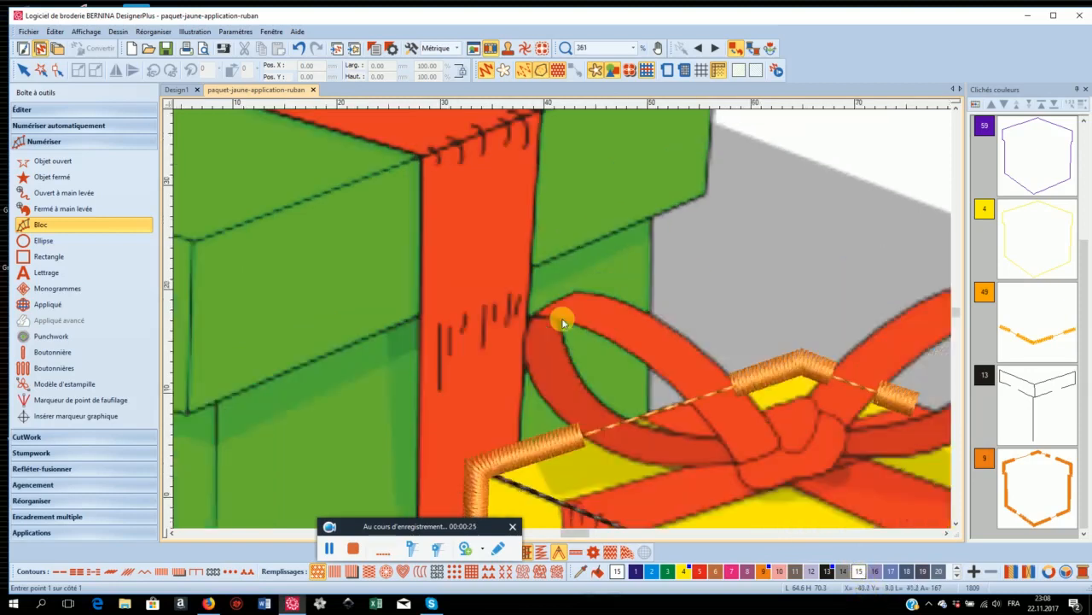
click(559, 319)
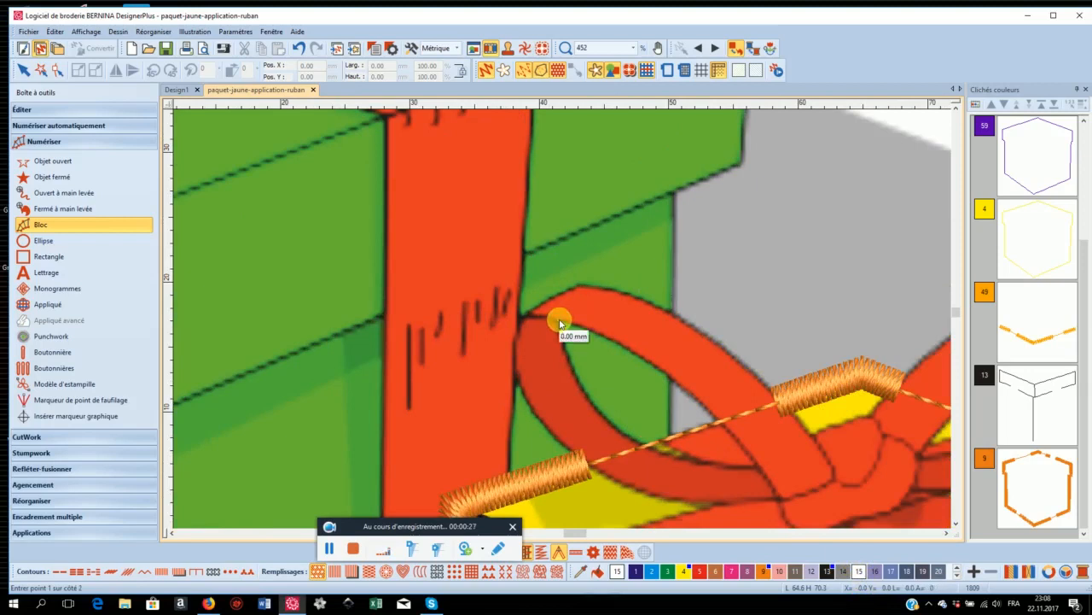
click(527, 313)
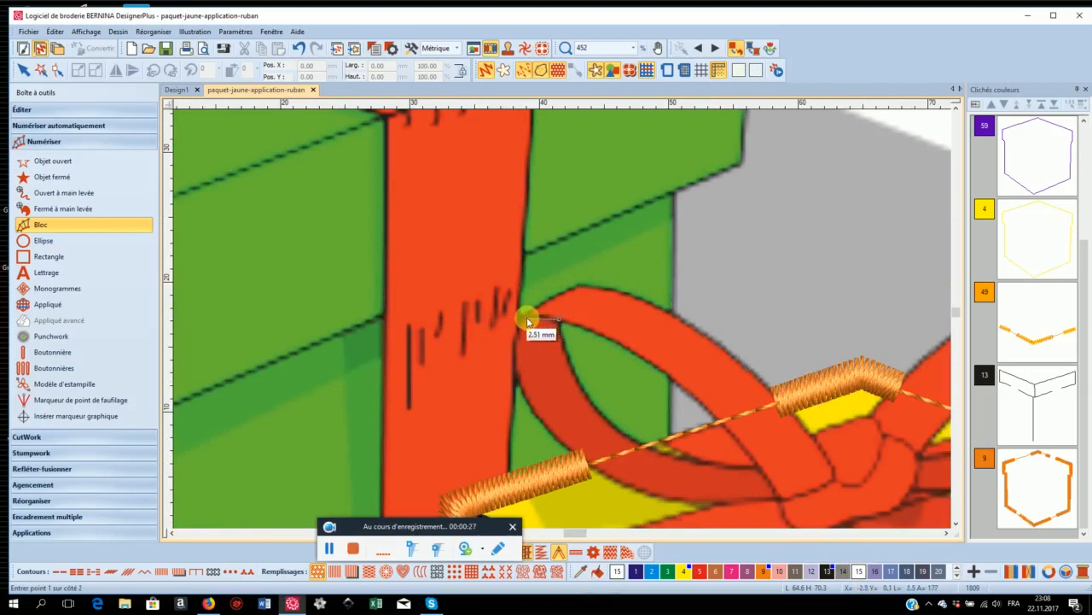
click(567, 353)
click(514, 378)
click(599, 412)
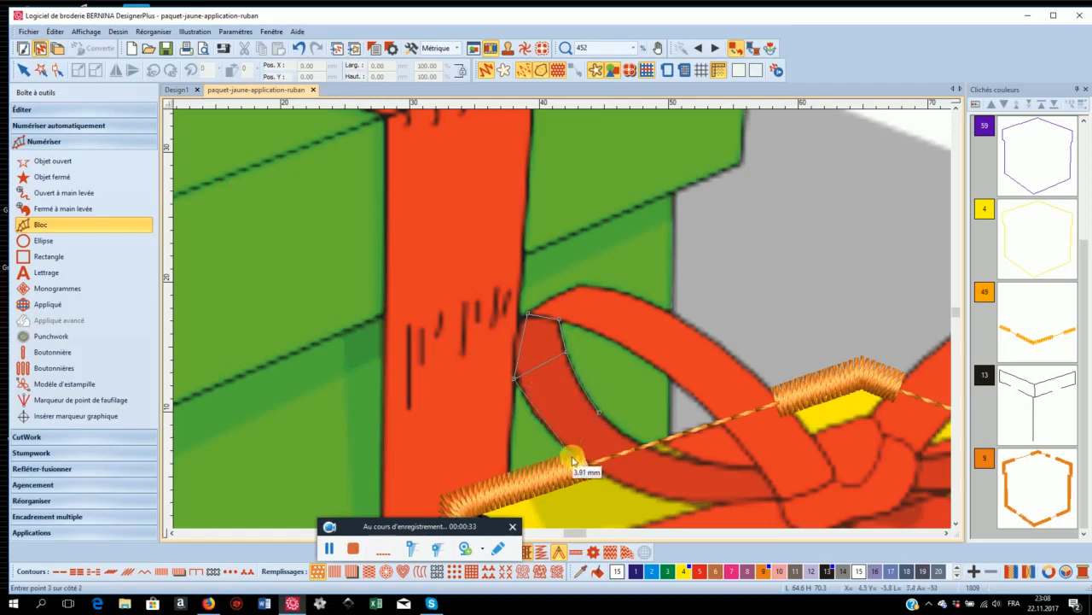
click(635, 442)
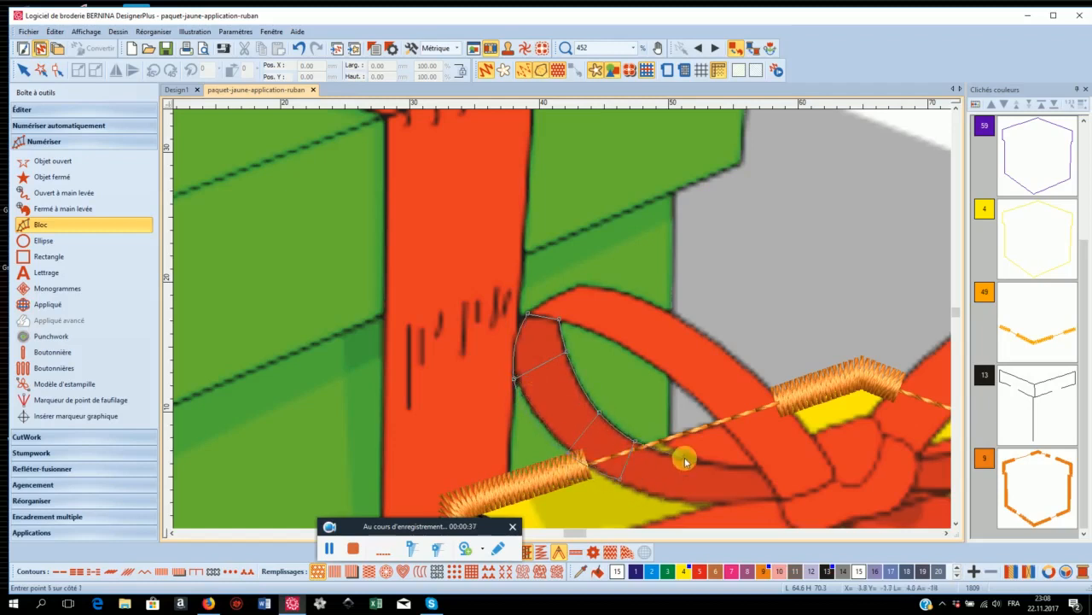
click(727, 461)
click(733, 500)
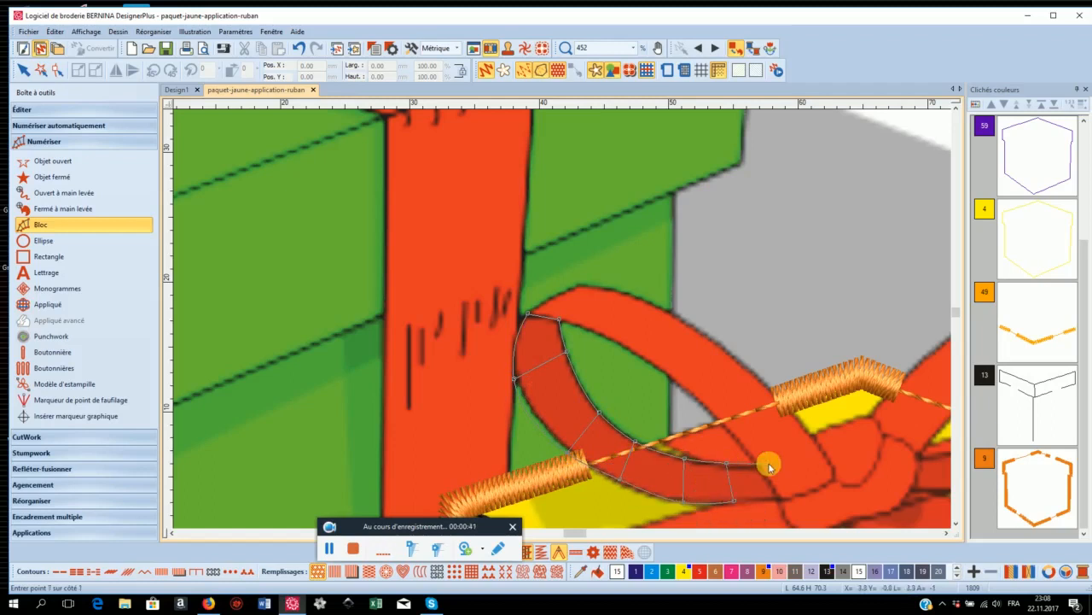
click(764, 461)
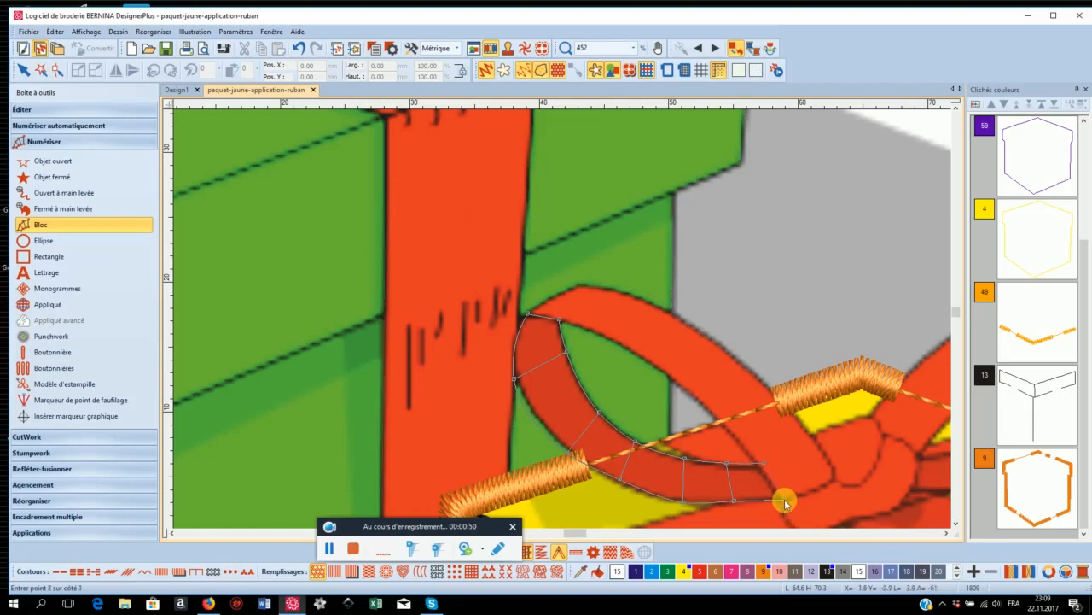
click(785, 501)
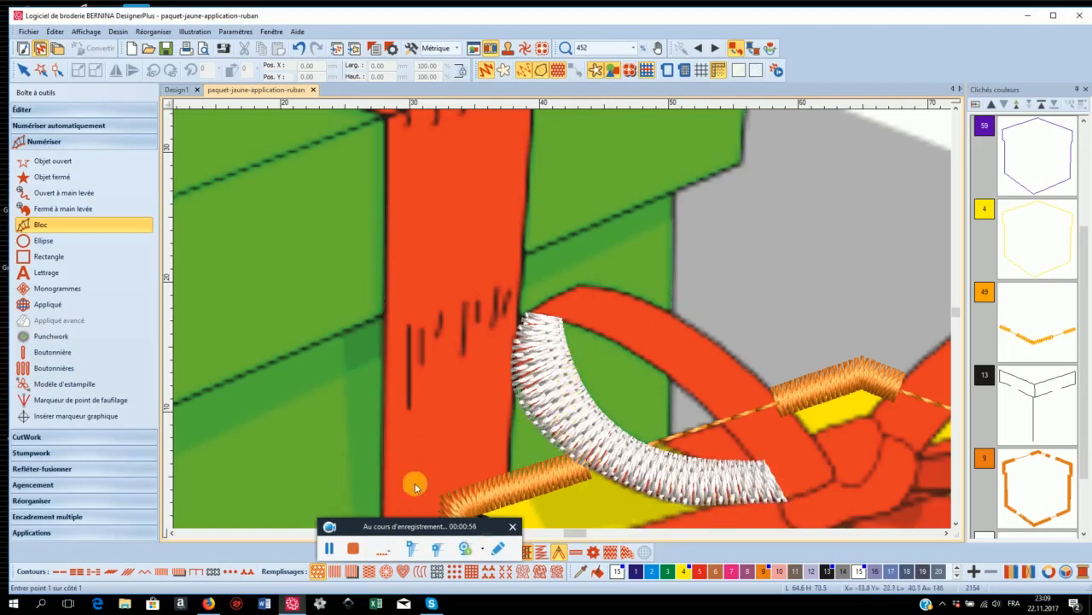
Activate the Open Object digitizing tool with a single outline stitch.
click(81, 166)
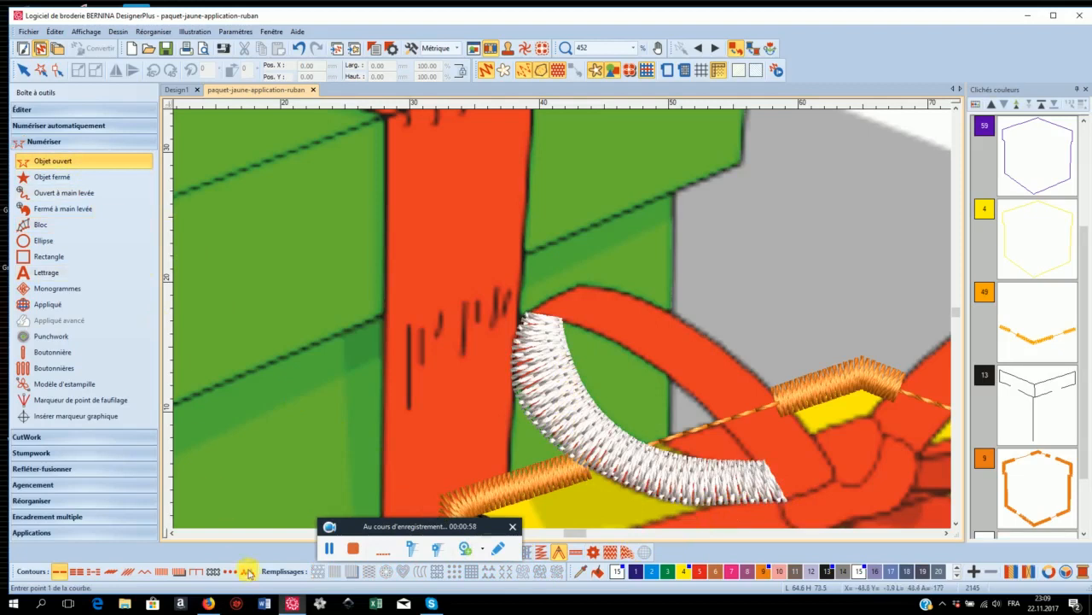
scroll(932, 525, down, 1)
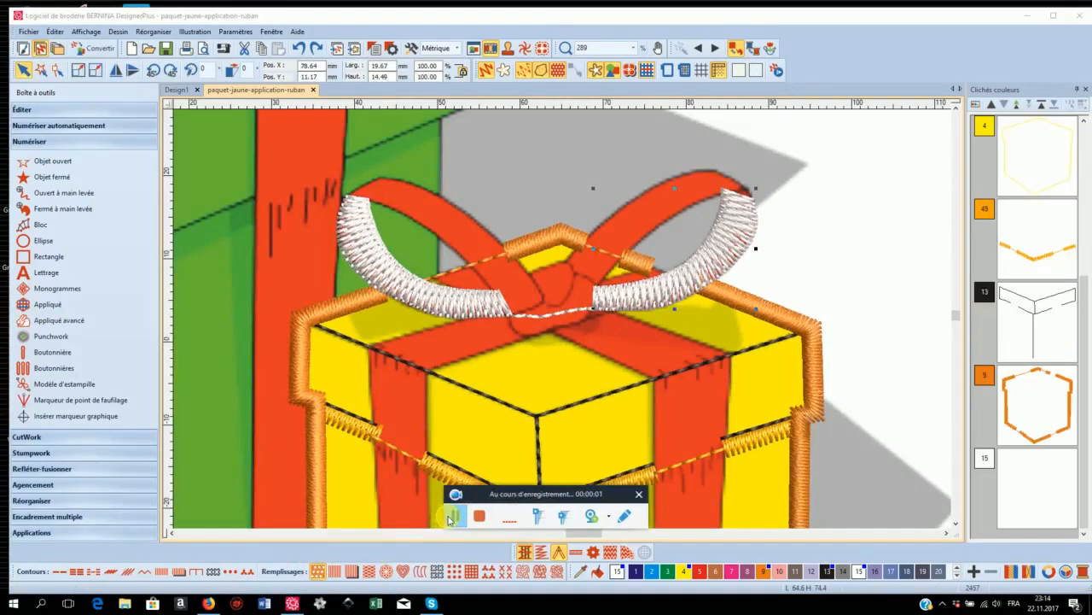
Reshape the right loop's satin block by moving its upper outer corner node inward along the ribbon edge.
drag(450, 519, 307, 550)
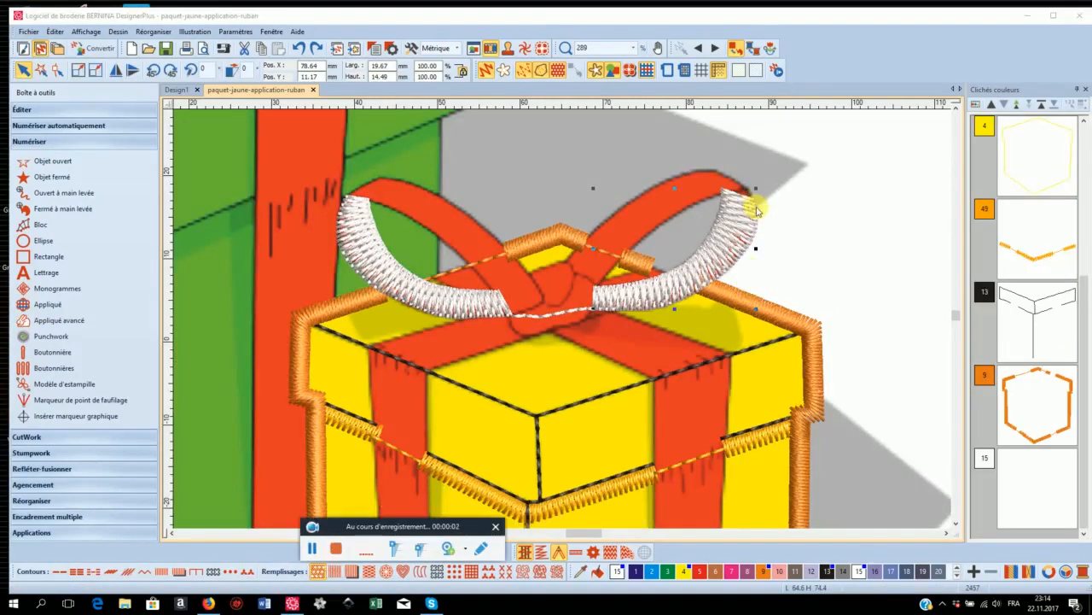
scroll(742, 200, up, 1)
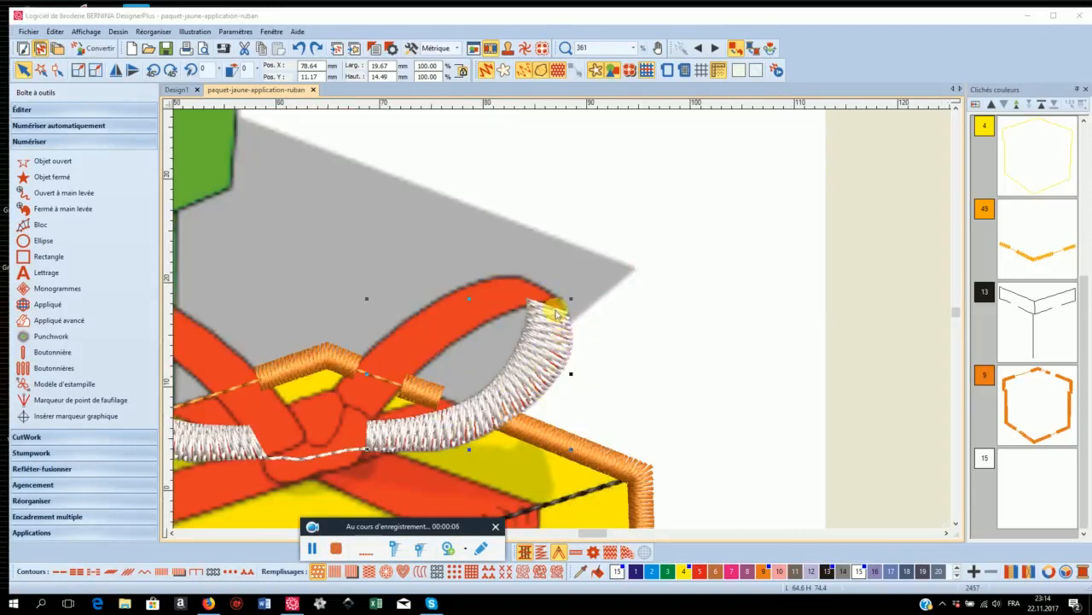
click(57, 71)
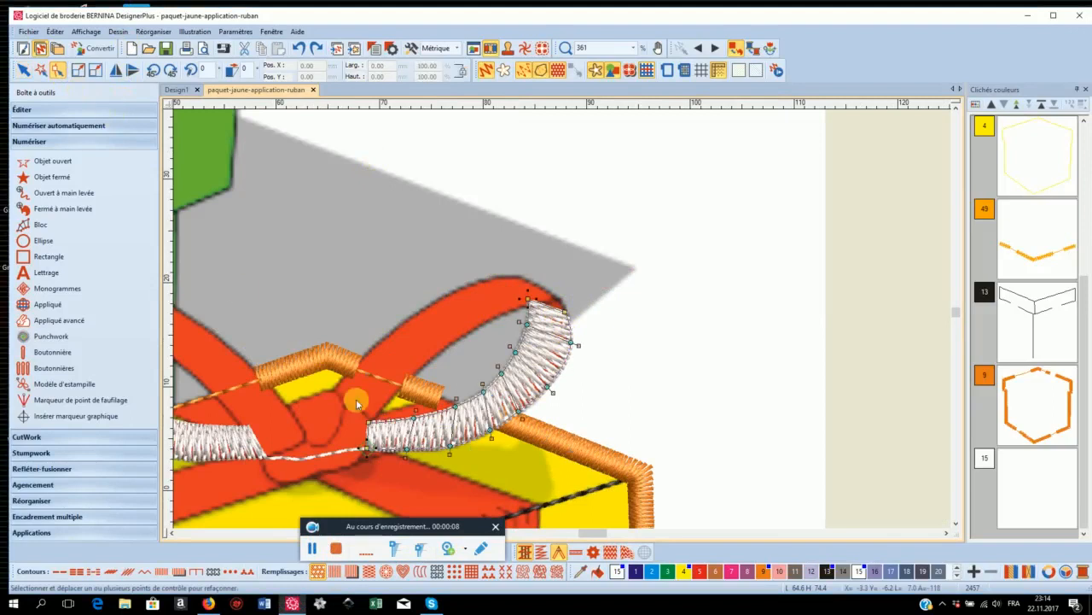
drag(569, 319, 532, 314)
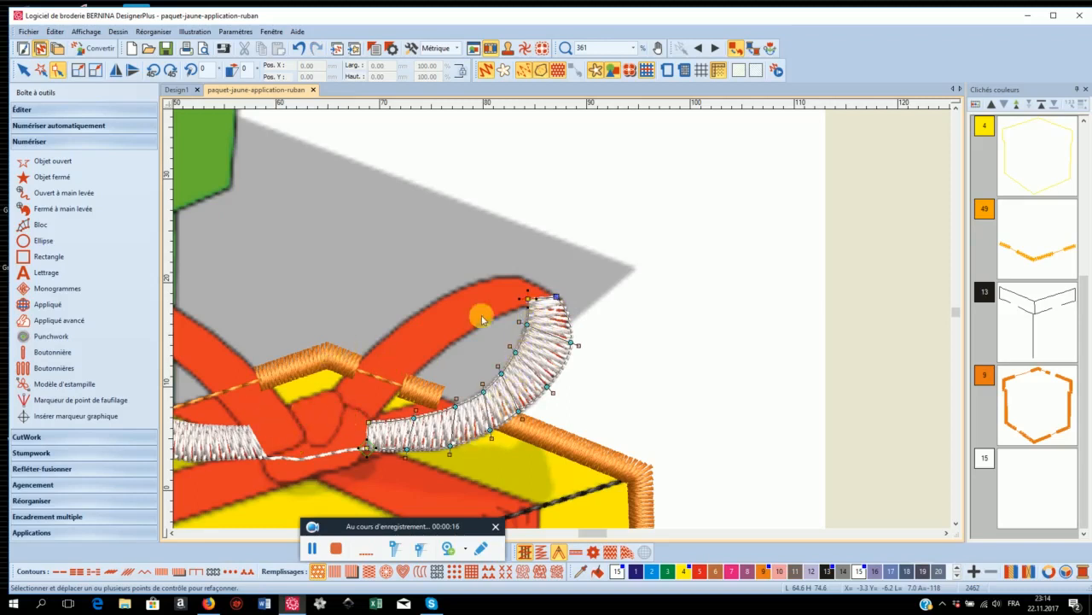
Turn off the artistic stitch view and adjust the outer and lower edge nodes of the right loop's satin block to follow the ribbon.
click(485, 71)
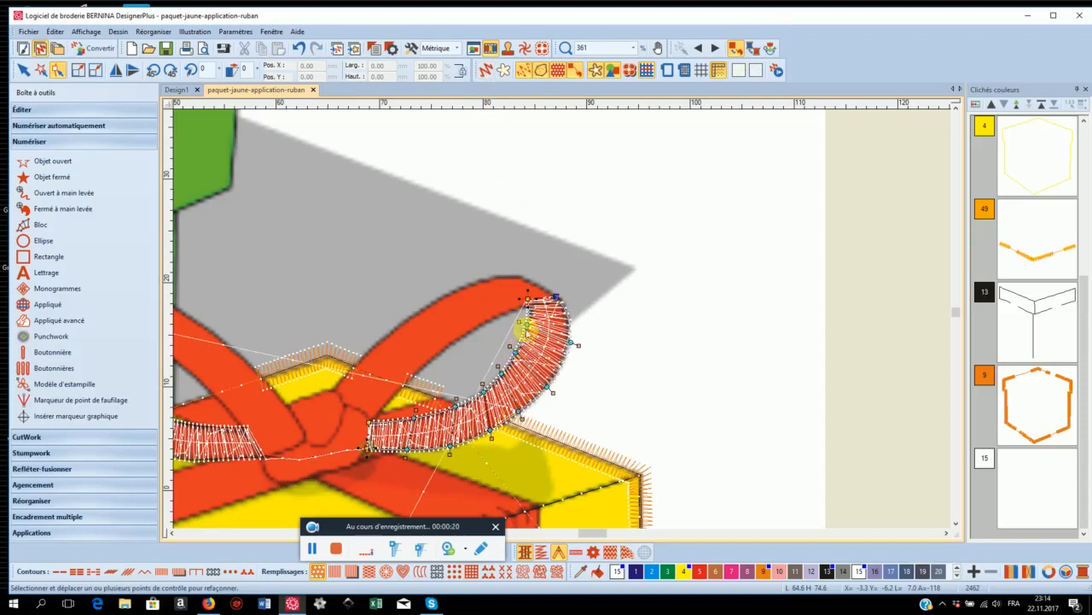
scroll(527, 305, up, 3)
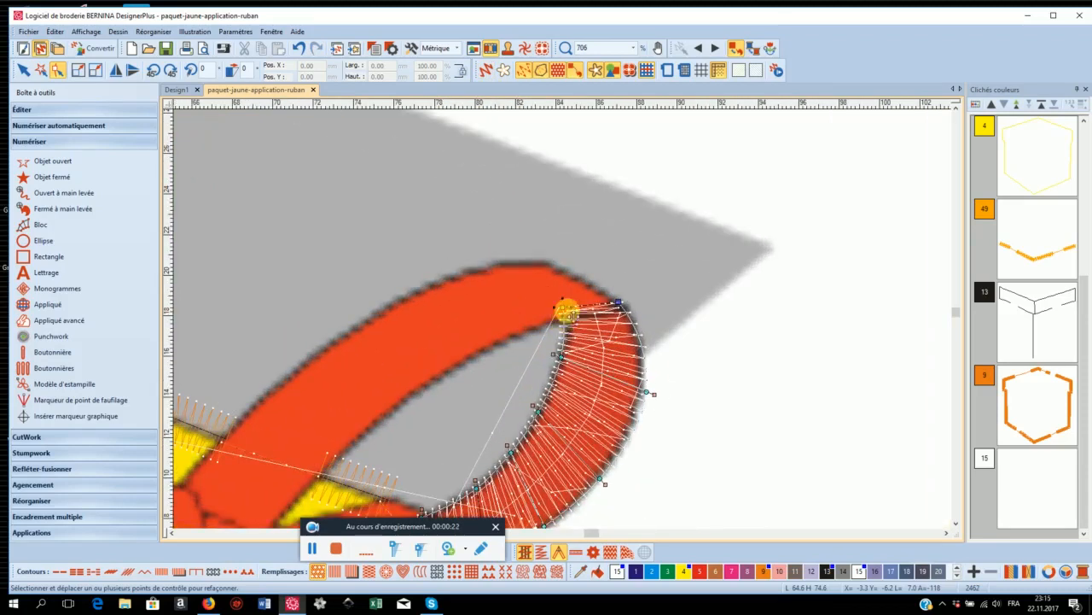
click(562, 313)
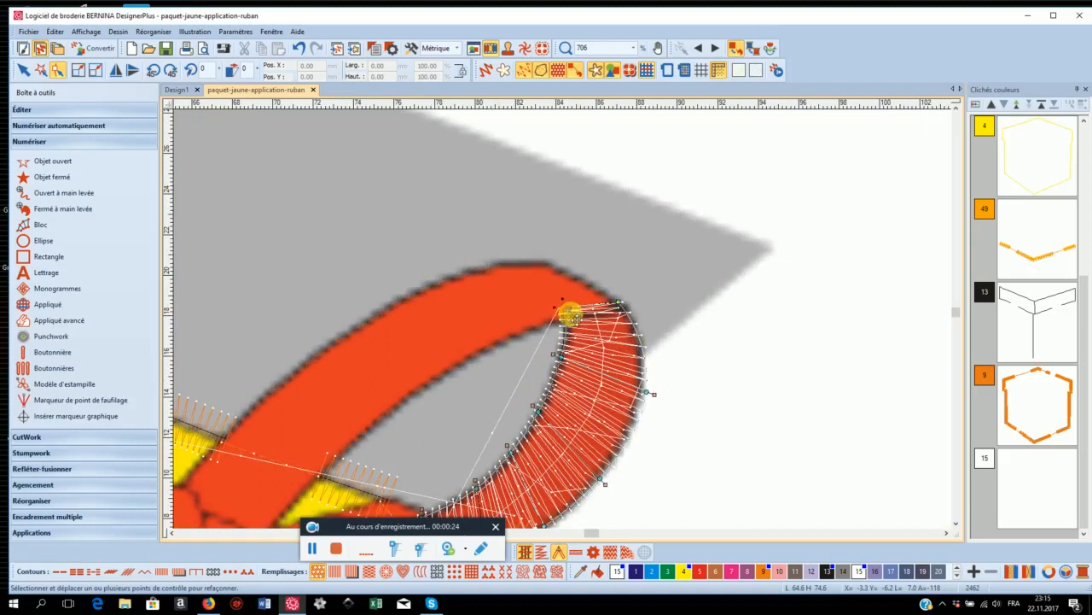
drag(653, 396, 642, 392)
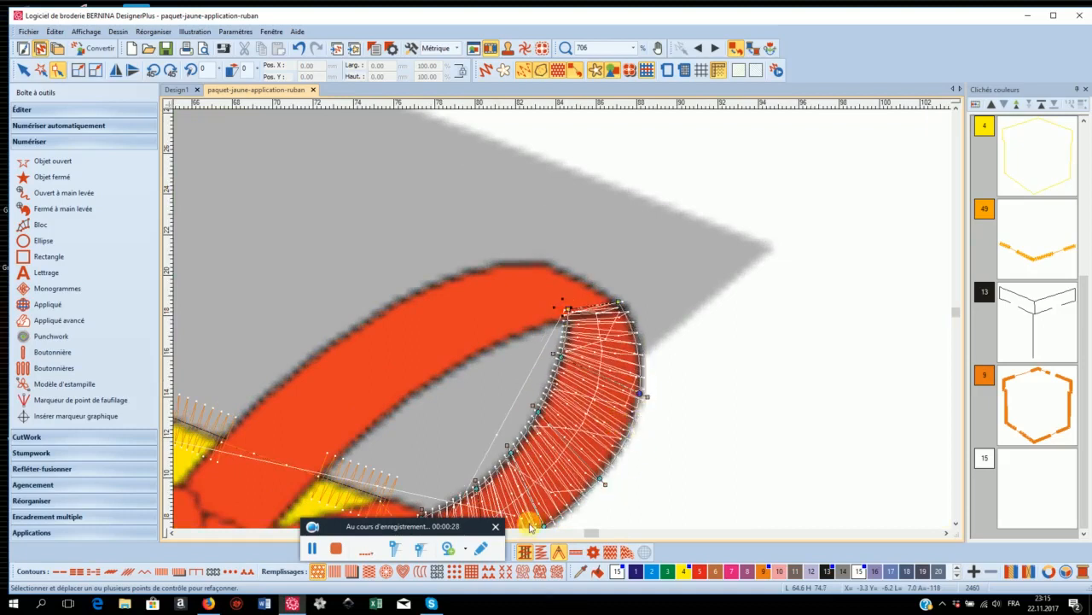
scroll(531, 518, down, 2)
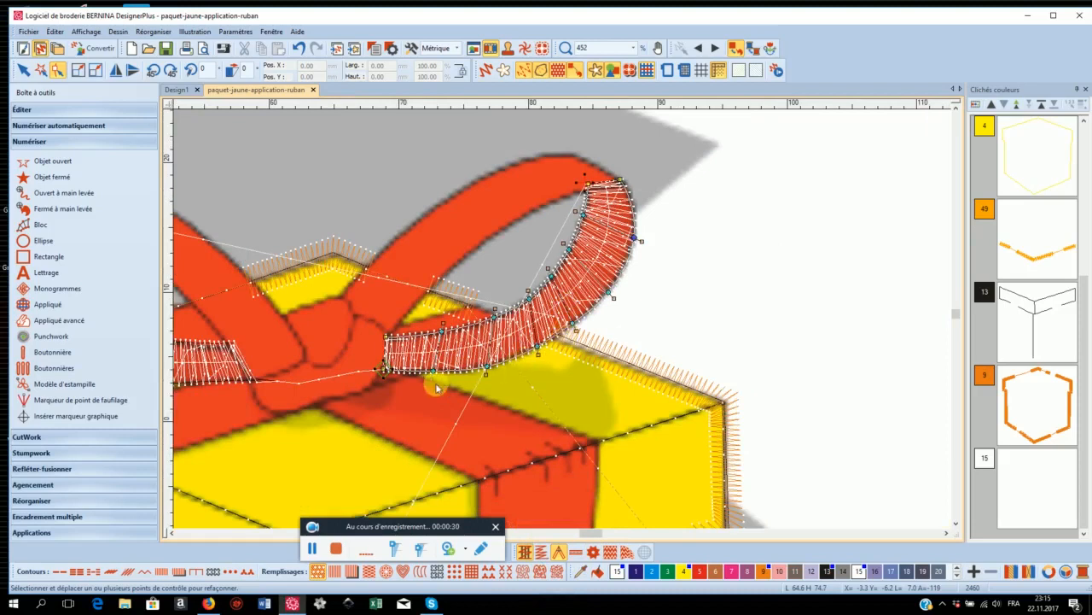
drag(493, 372, 493, 375)
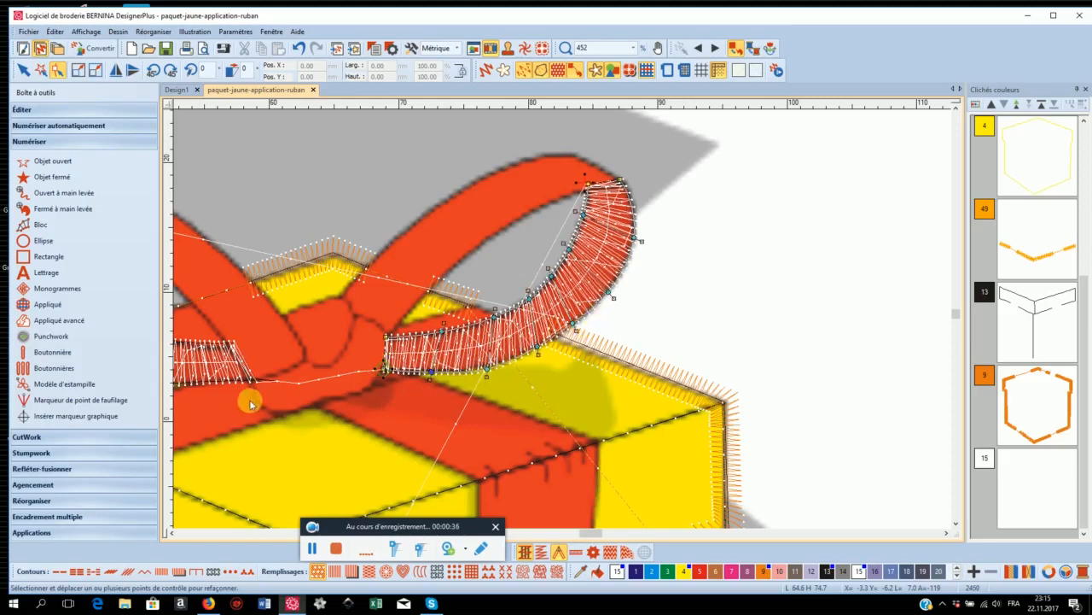
Reshape the left loop's satin block by adjusting two outer-edge nodes, and turn the artistic stitch view back on.
scroll(238, 399, down, 2)
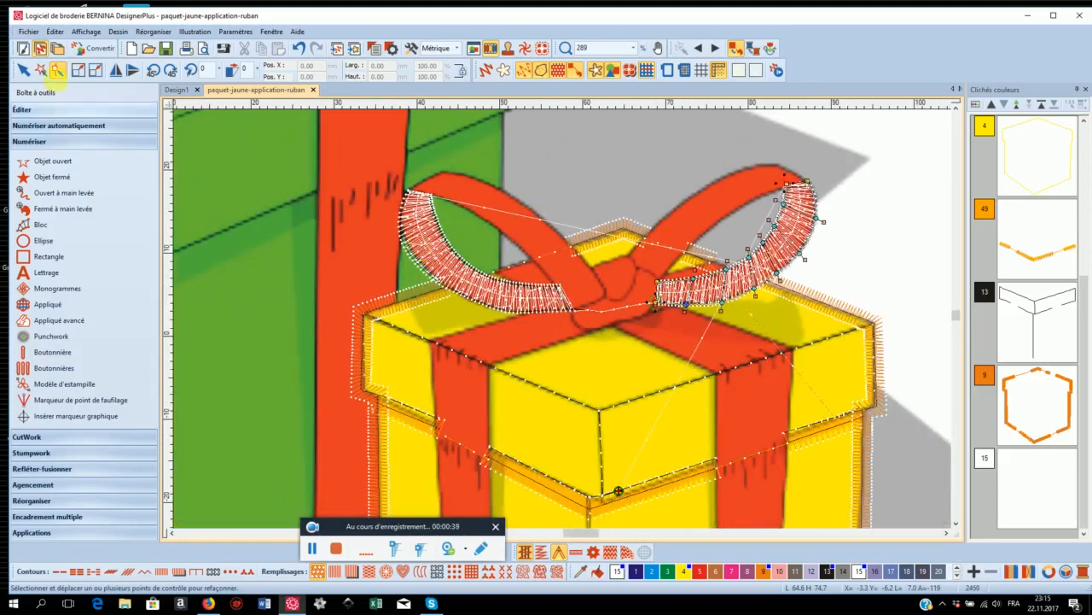
click(29, 68)
click(411, 224)
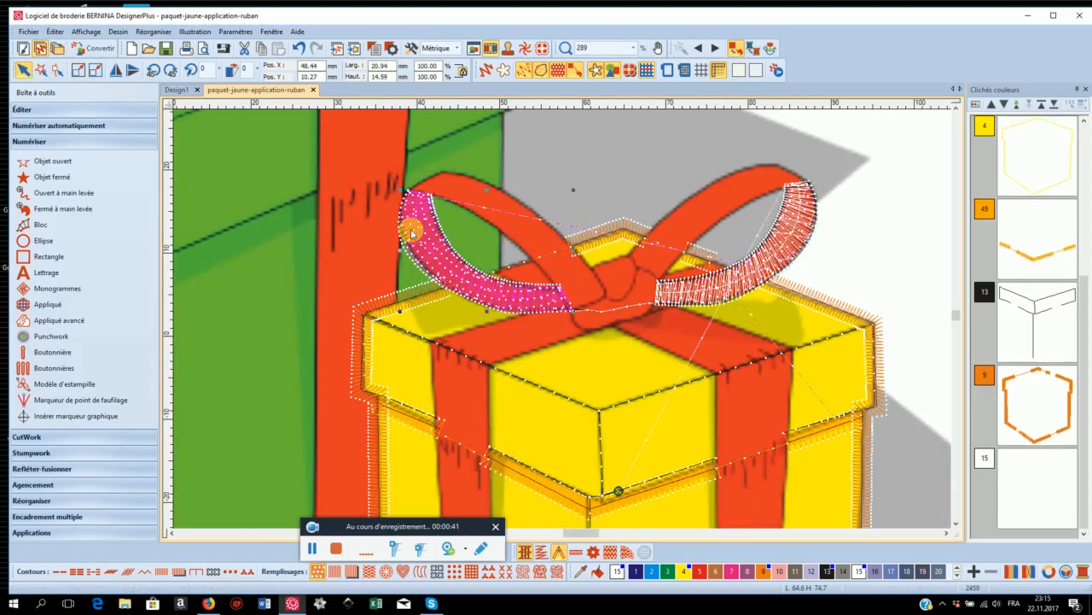
click(58, 72)
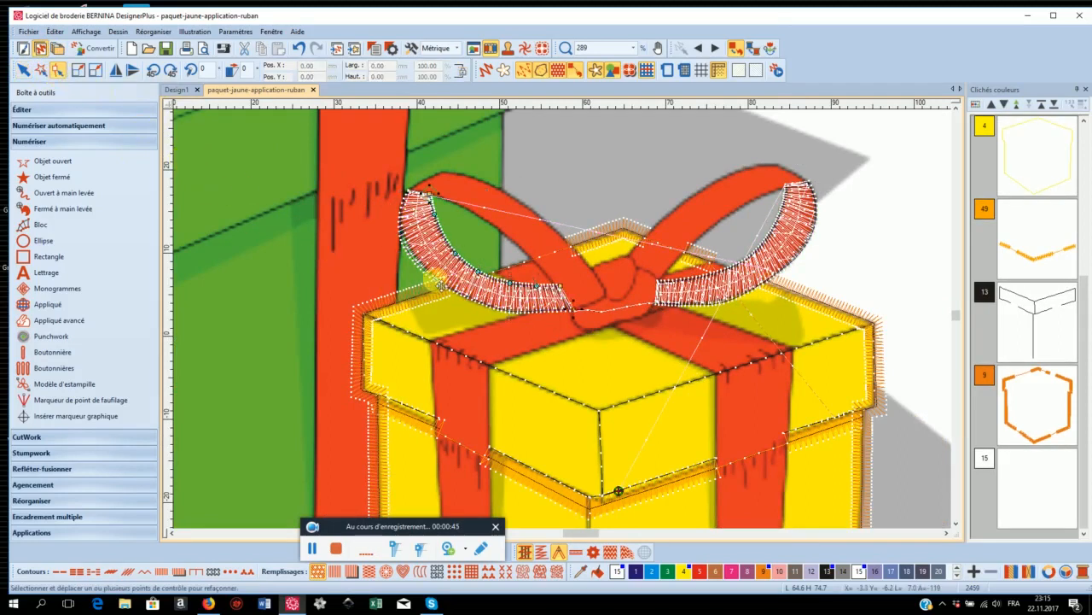
drag(442, 281, 436, 277)
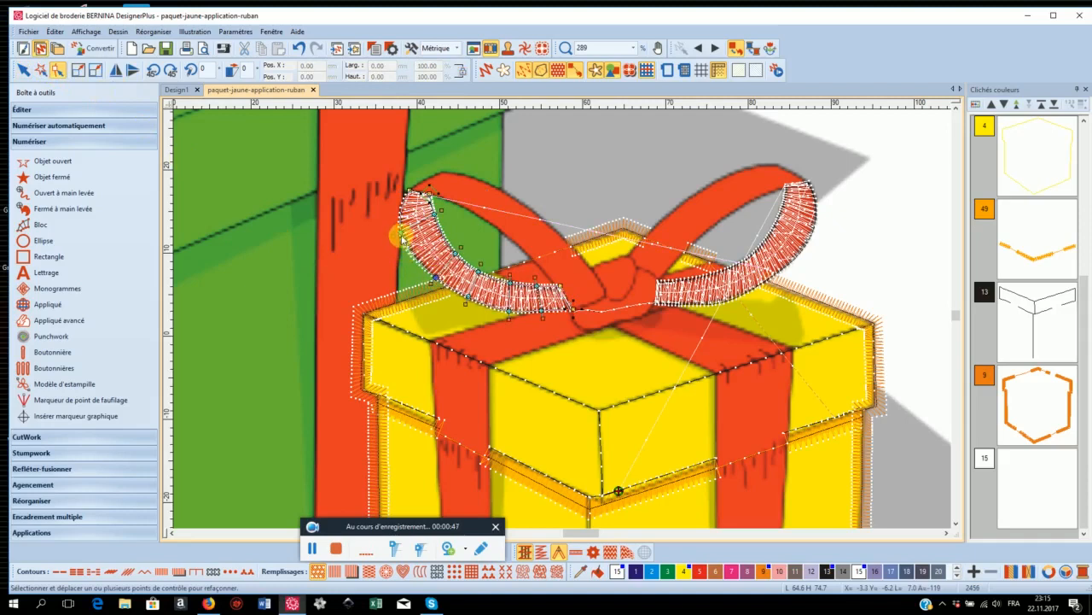
drag(402, 232, 397, 235)
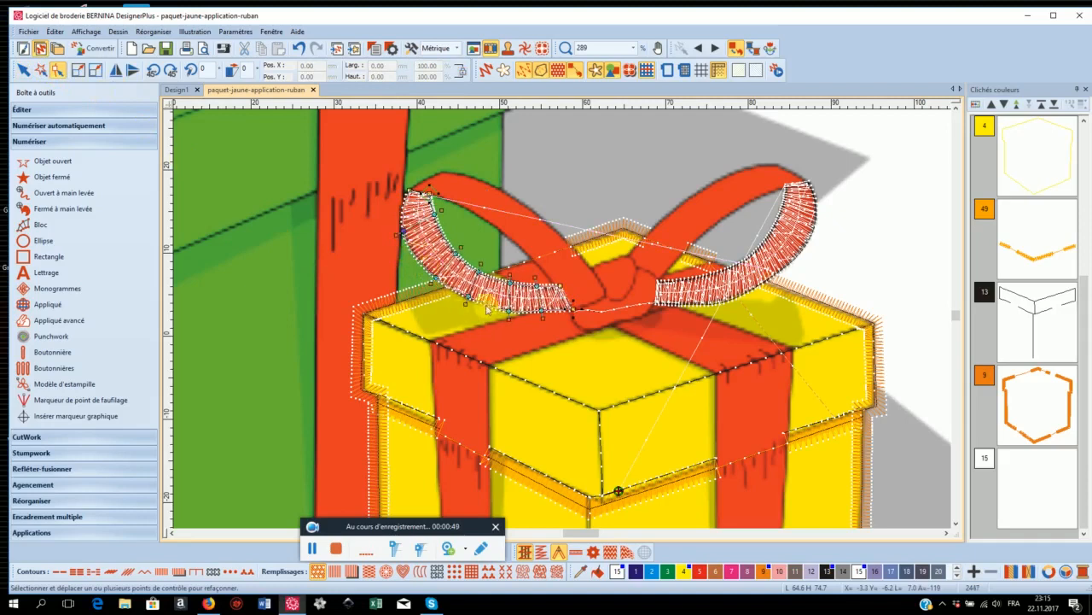
click(24, 74)
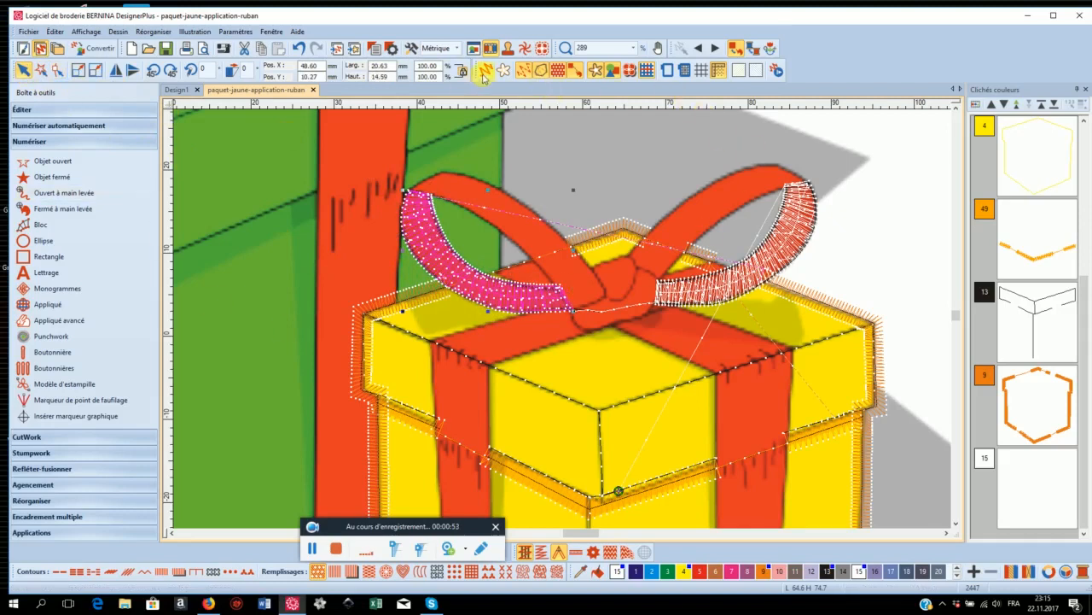
click(485, 72)
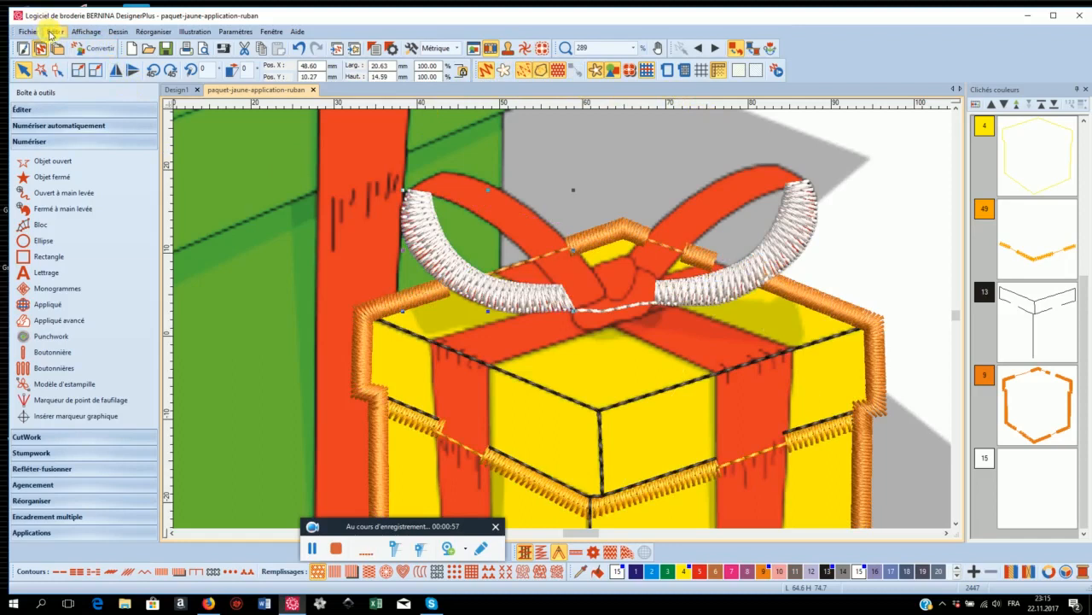
Smooth the curves of the left loop's satin block using the default precision.
click(52, 32)
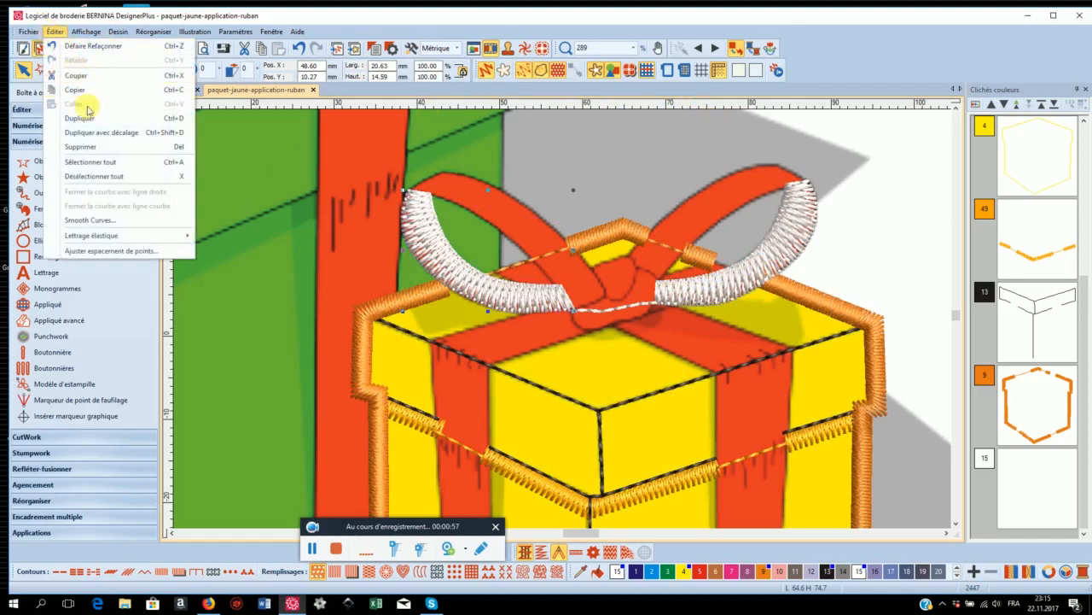
click(99, 222)
click(614, 300)
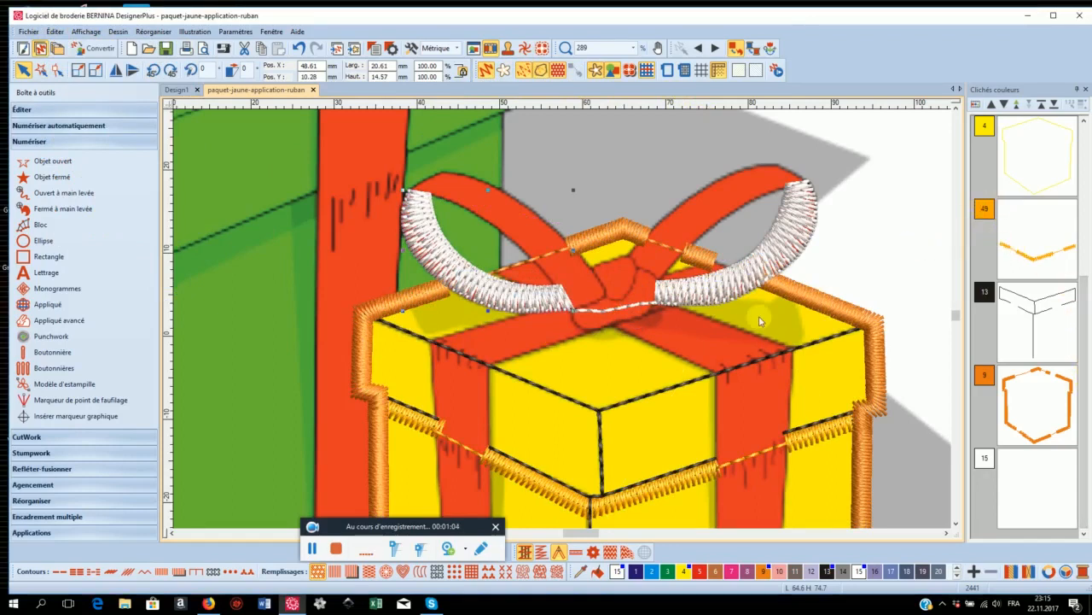
Select the right loop's satin block and smooth its curves using the default precision.
click(669, 309)
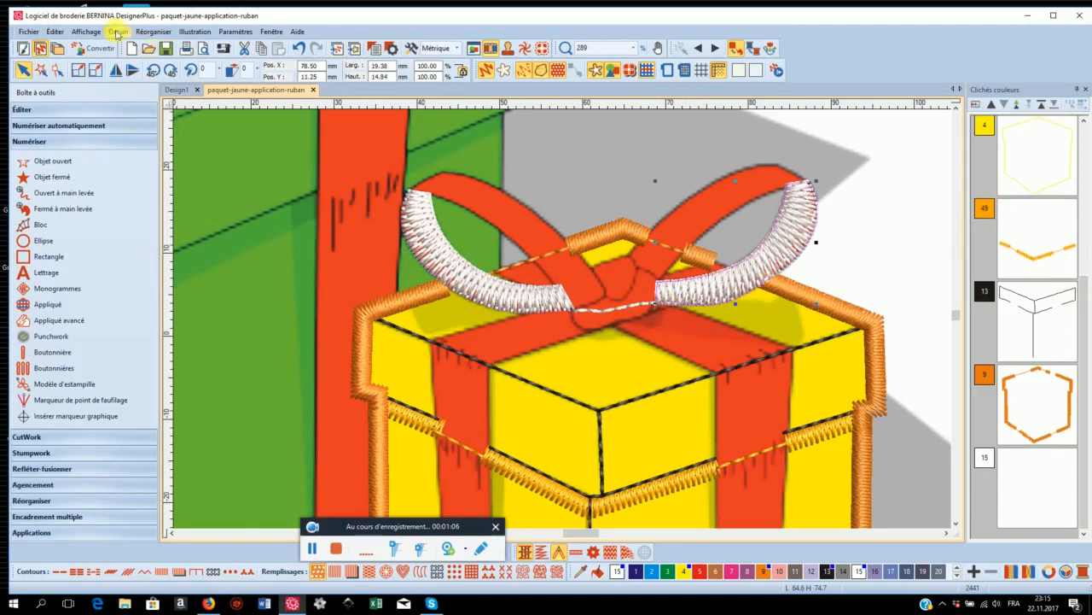
click(55, 32)
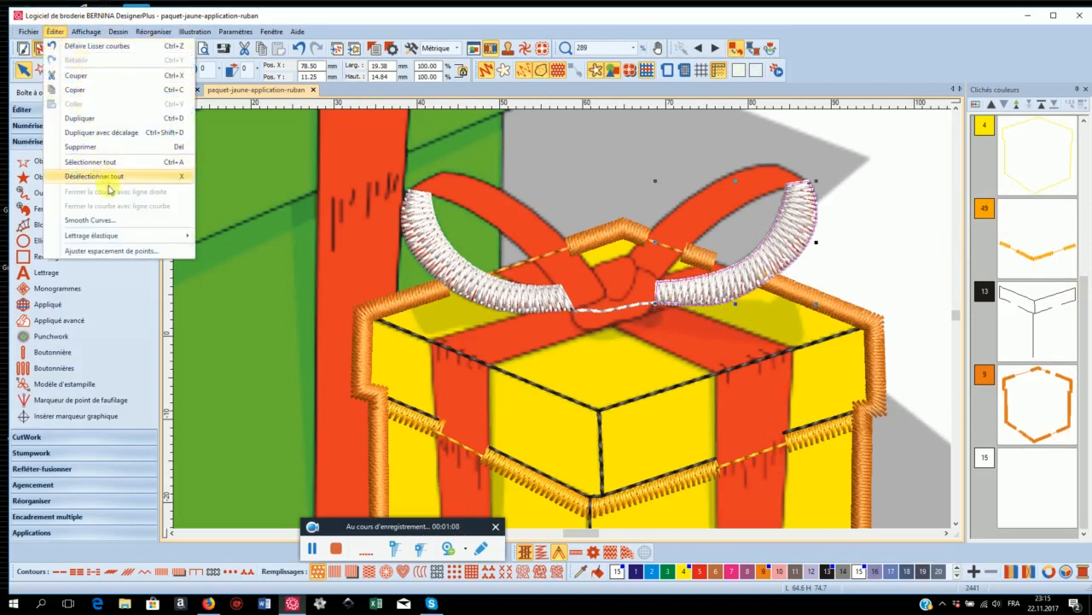
click(91, 220)
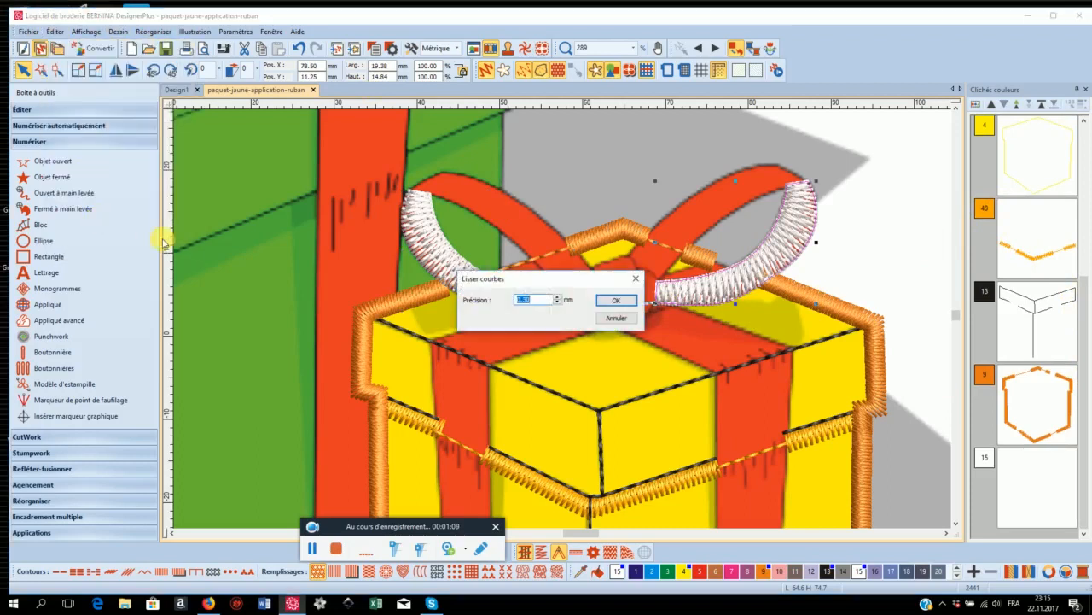
click(621, 299)
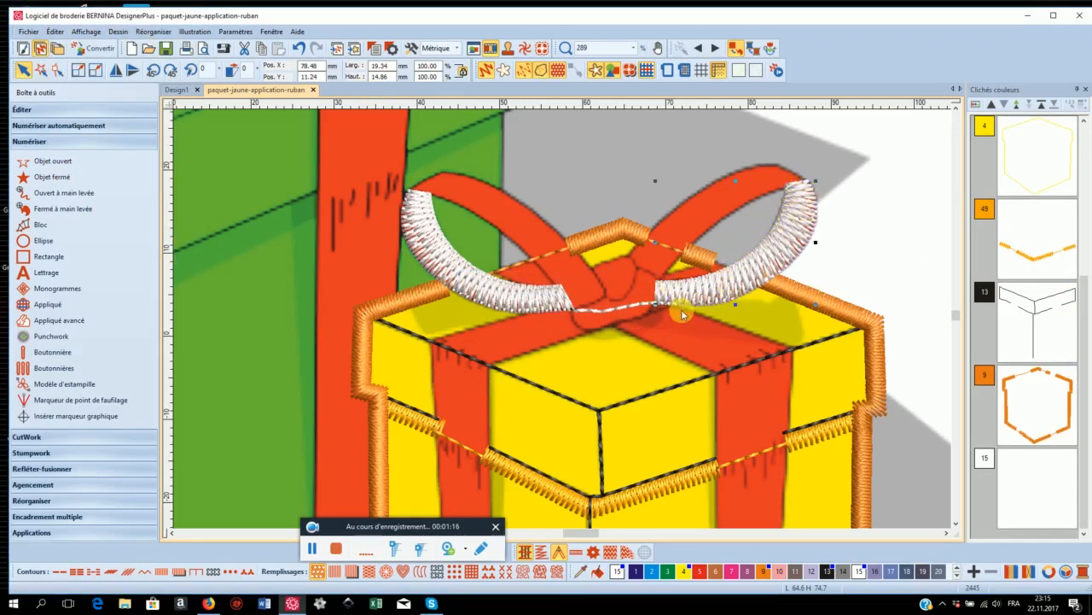
Apply the wave effect to the right loop's satin block and reshape its guide curve to run from above the bow down across the loop.
click(555, 304)
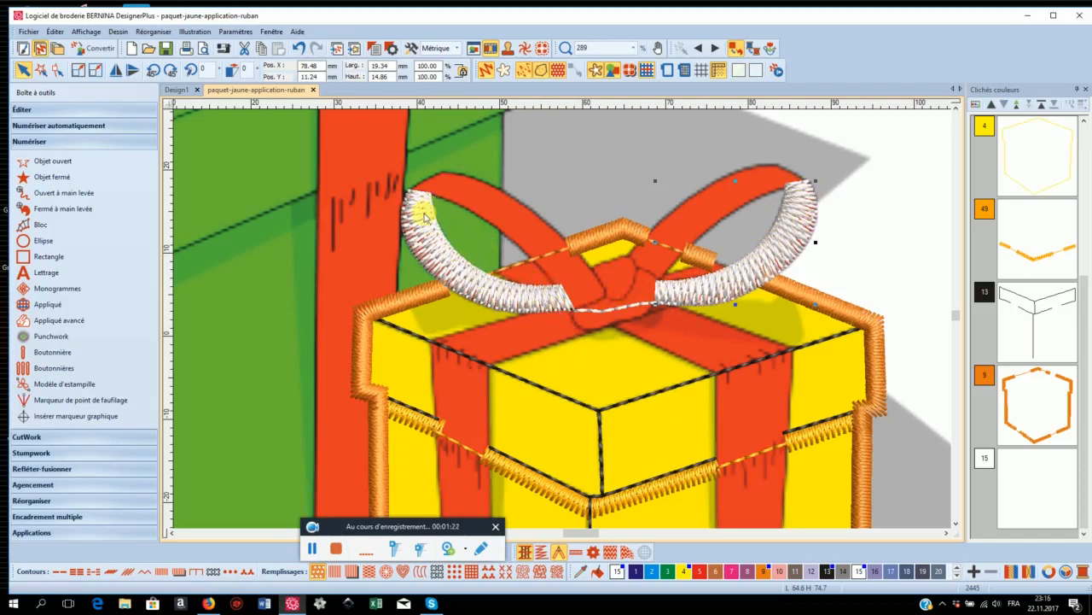
click(611, 553)
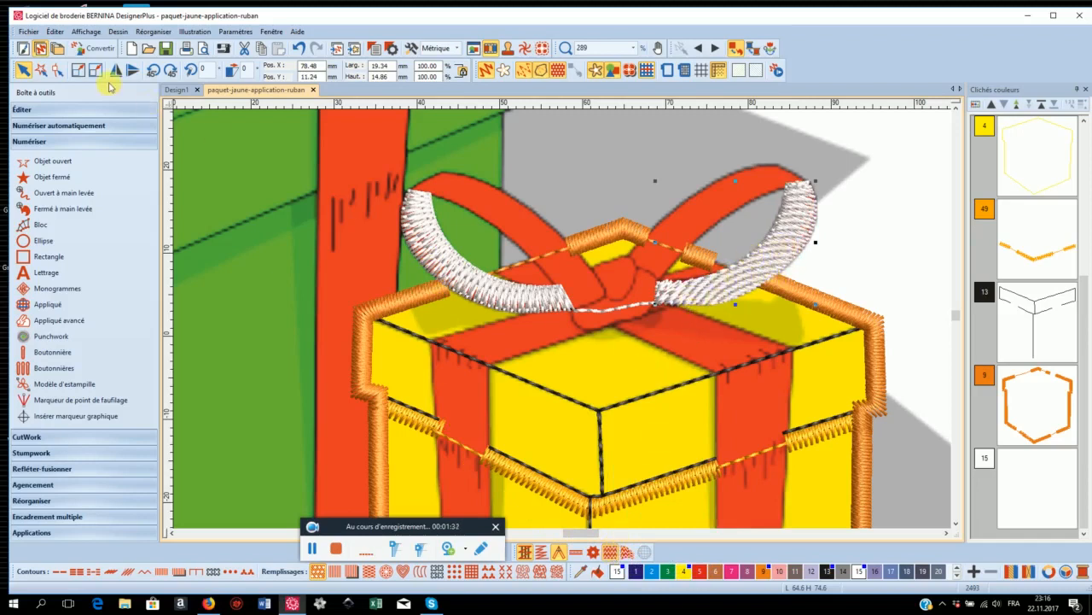
click(56, 71)
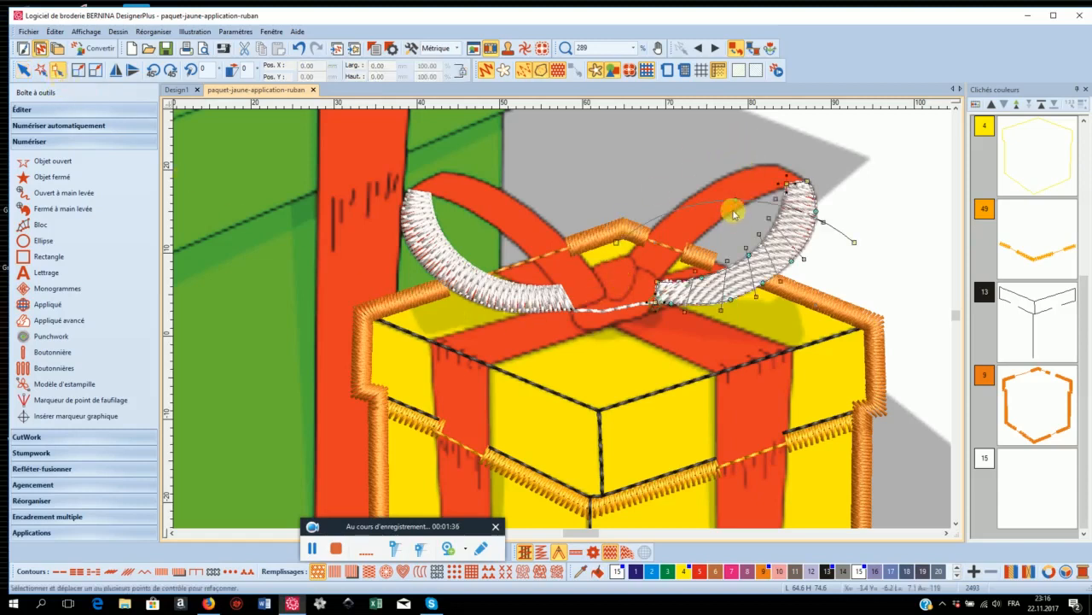
drag(736, 203, 734, 226)
drag(623, 248, 597, 220)
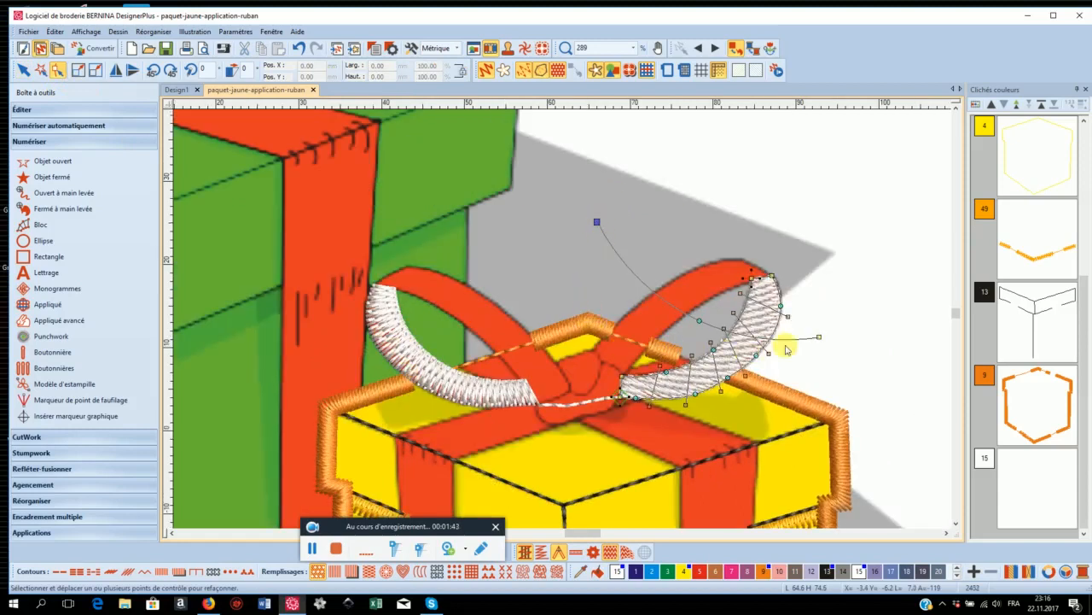
click(821, 340)
click(676, 468)
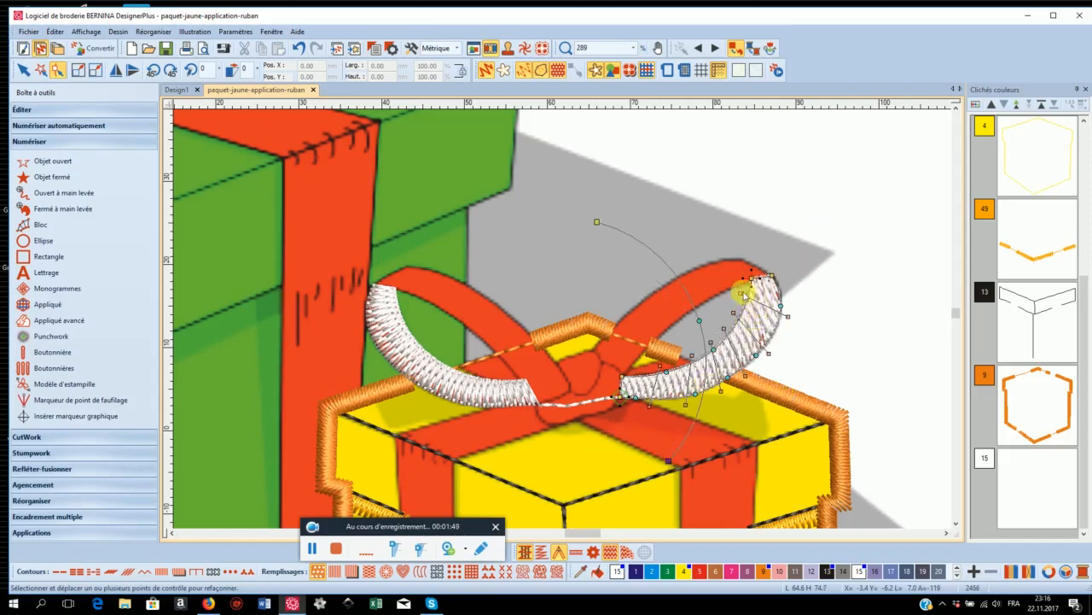
click(609, 369)
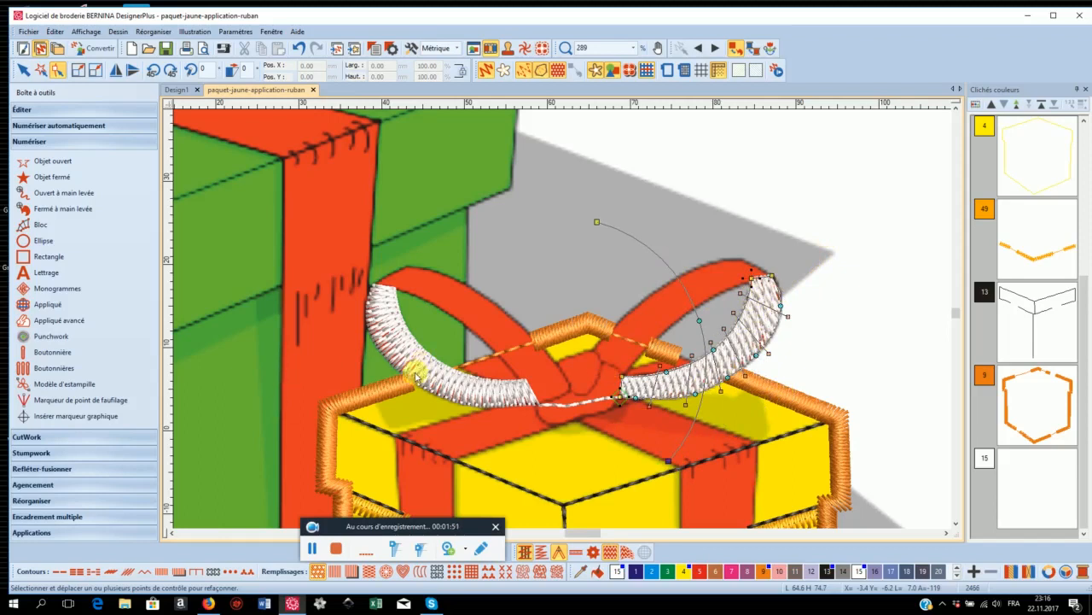
click(26, 72)
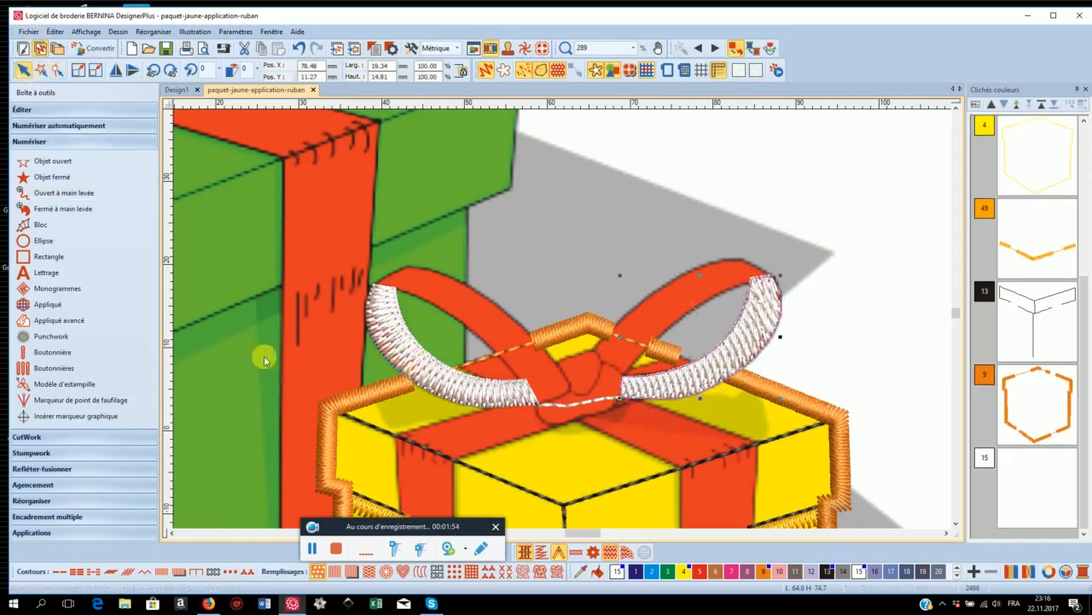
Select the left loop's satin block and apply the same wave effect to it.
click(384, 365)
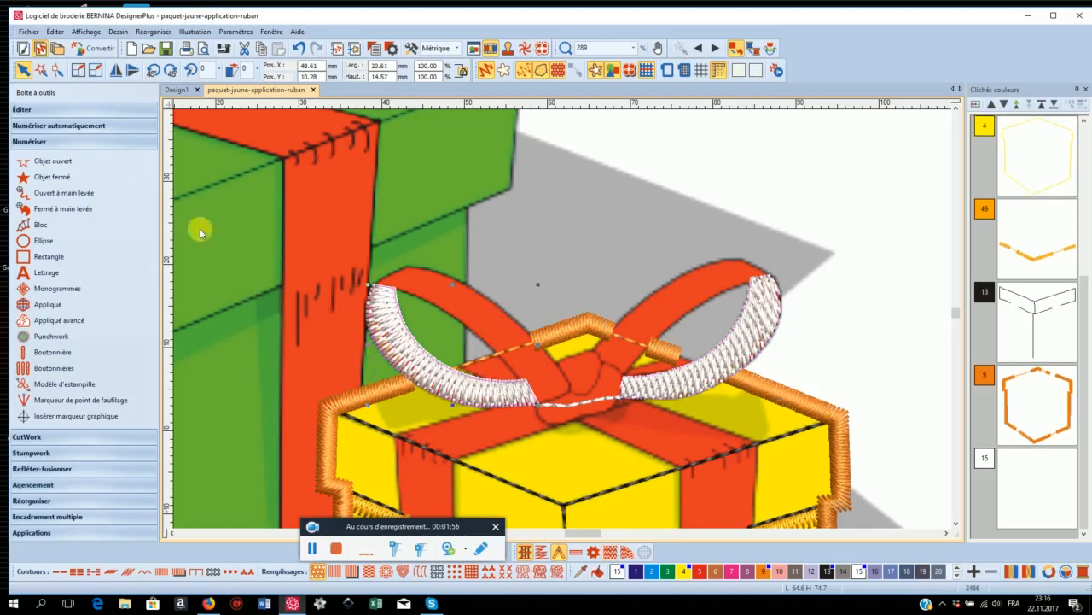
click(56, 72)
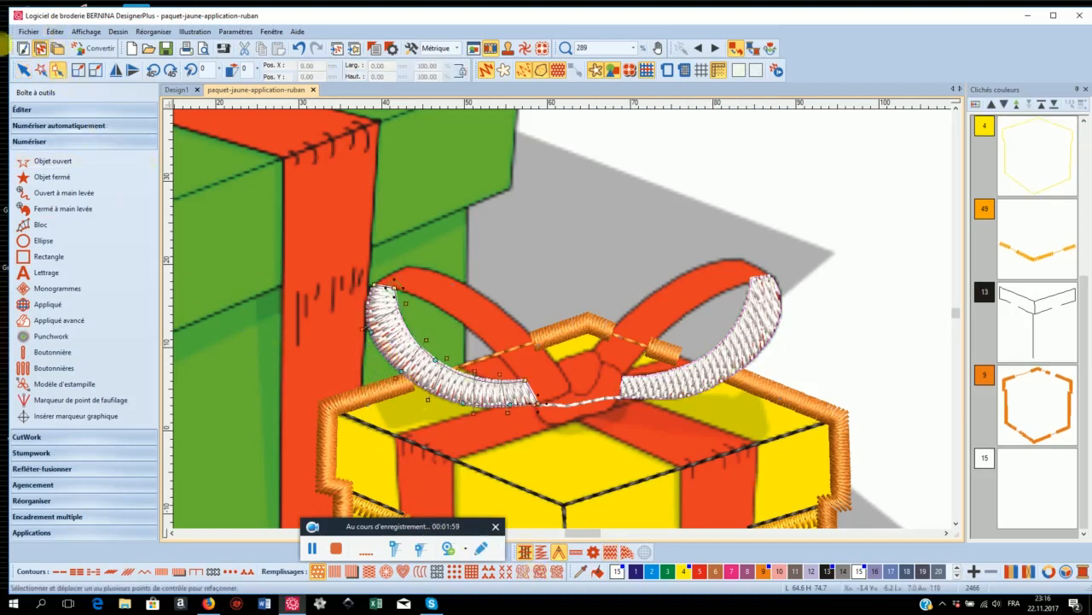
click(23, 70)
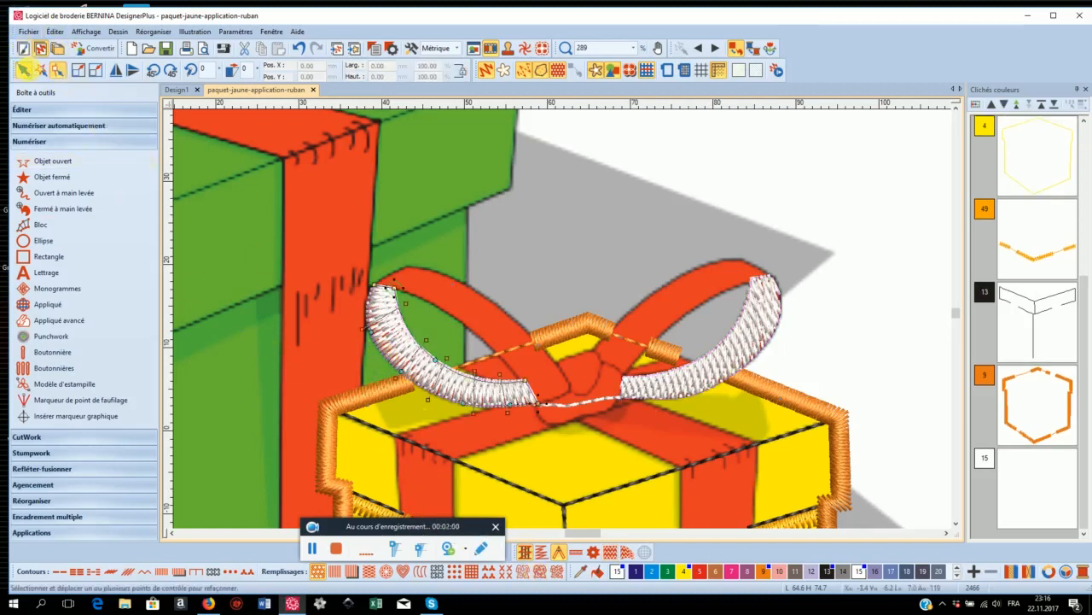
click(609, 553)
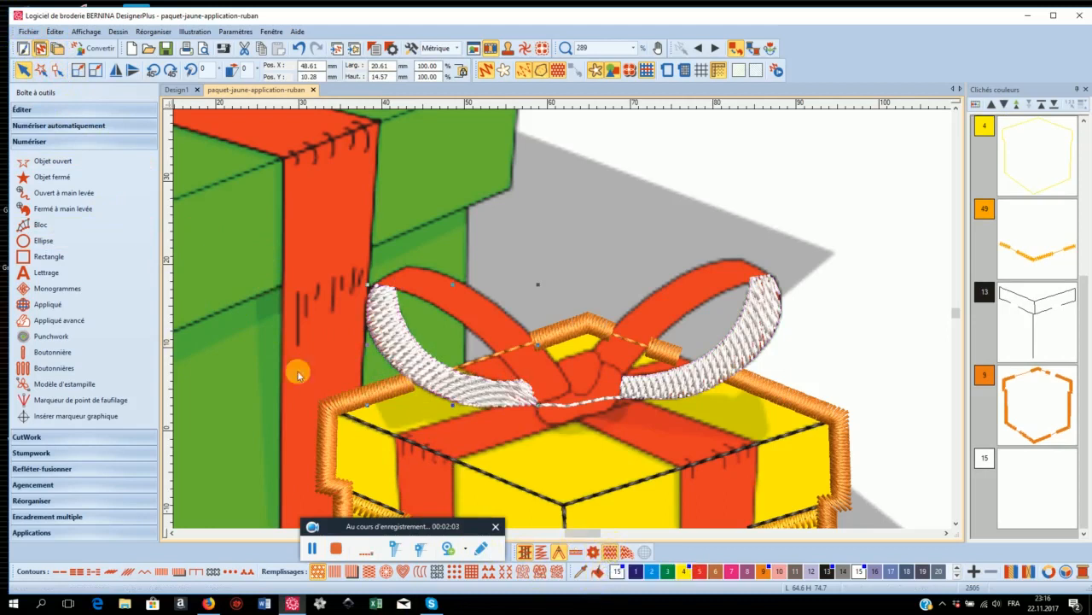
Reshape the left loop's wave guide curve so it runs from above the bow, through the loop, down to the box lid.
click(57, 72)
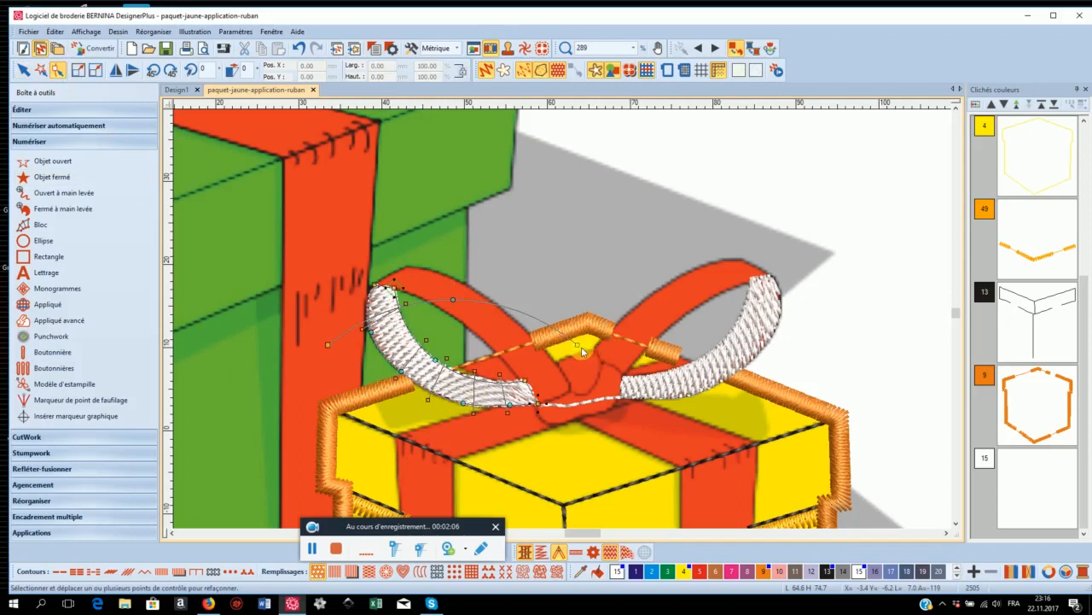
drag(581, 345, 544, 236)
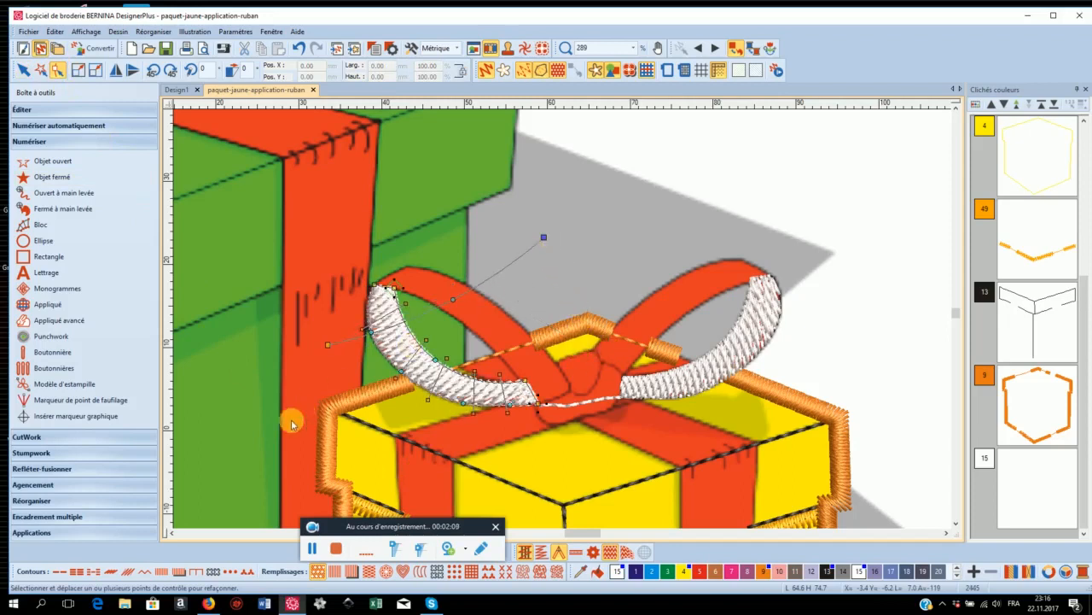
drag(327, 348, 422, 492)
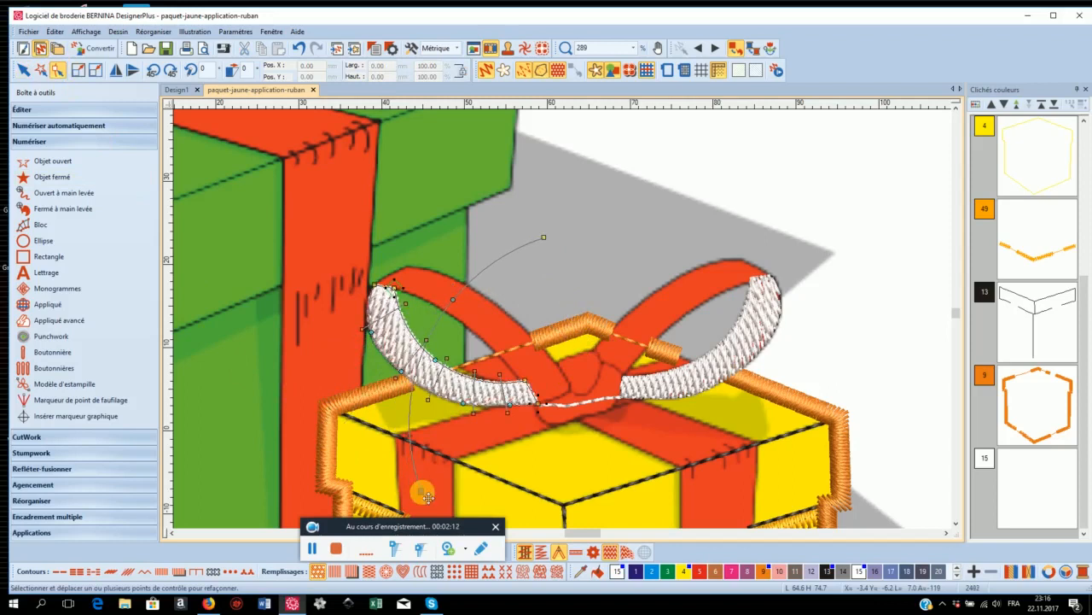
drag(457, 307, 389, 342)
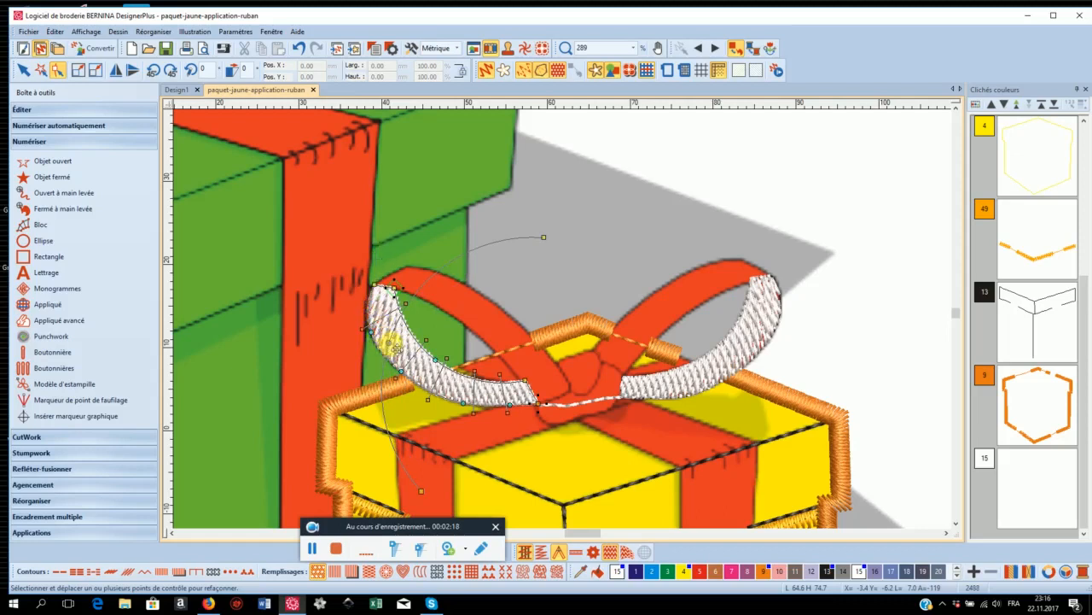
drag(394, 350, 407, 347)
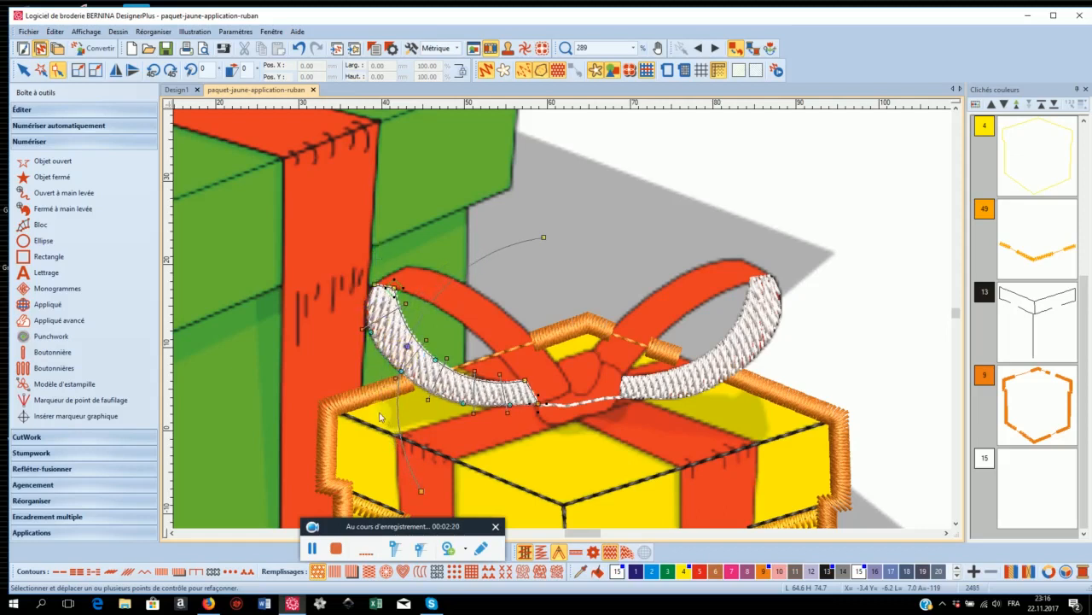
click(24, 72)
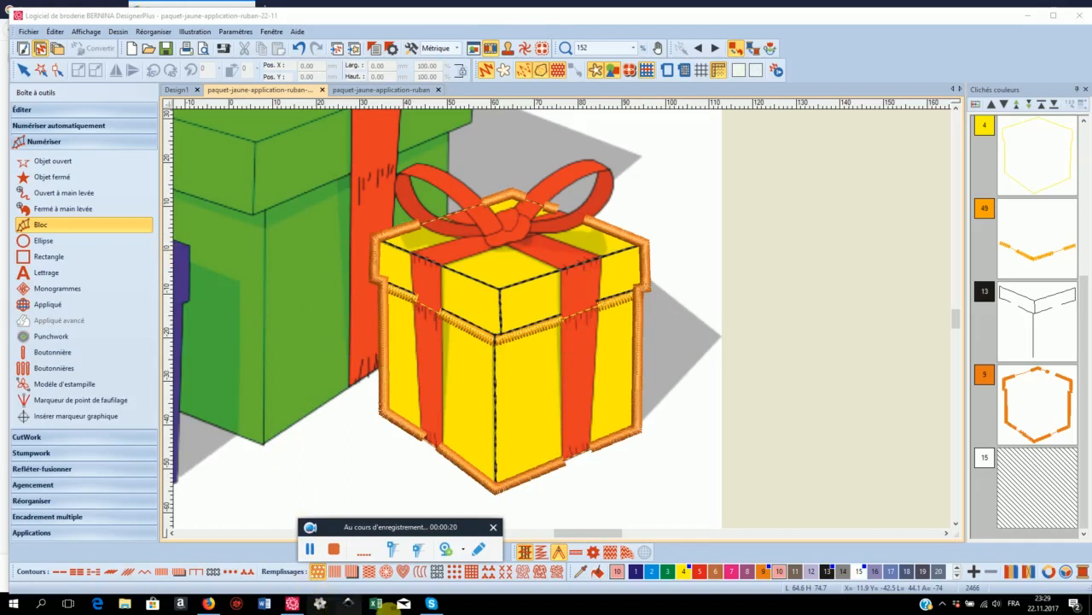
Digitize the vertical ribbon on the box's right face as a block in colour 10, from the base up to the lid's top edge.
click(786, 572)
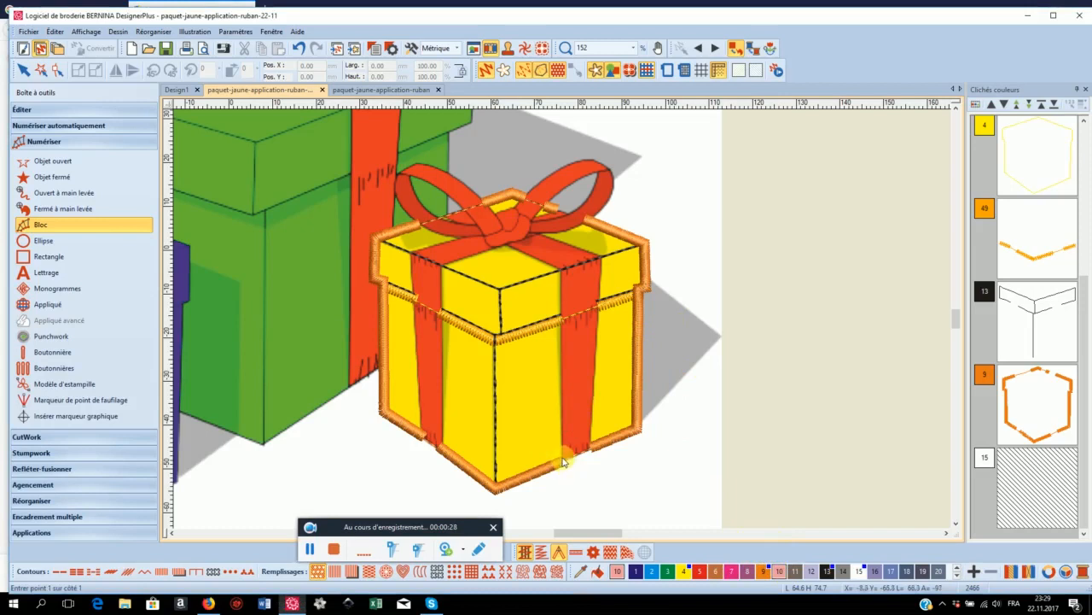
scroll(562, 462, up, 2)
scroll(562, 323, down, 1)
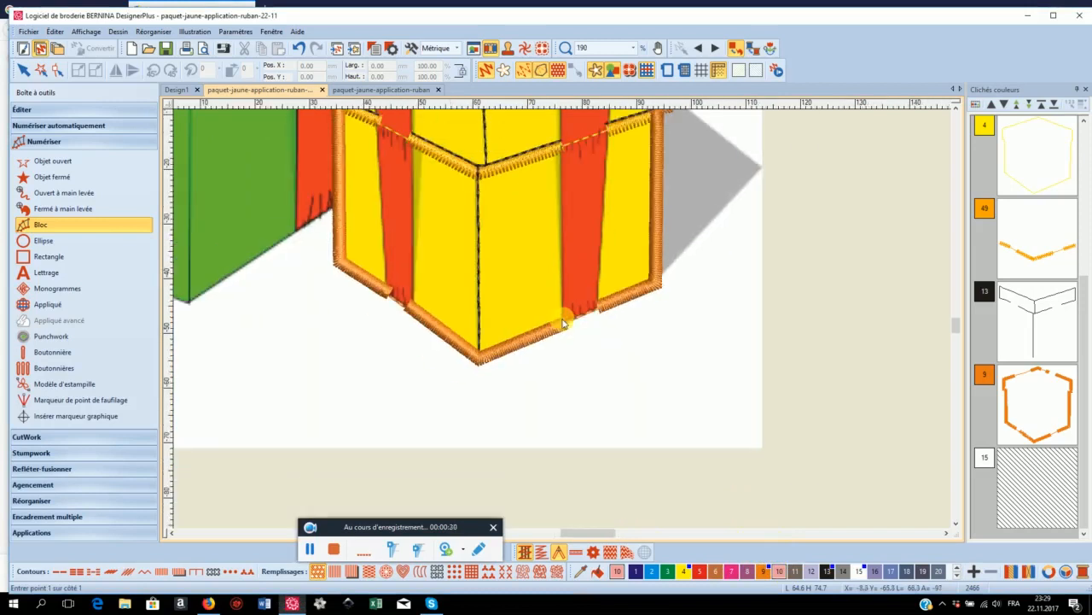
click(564, 327)
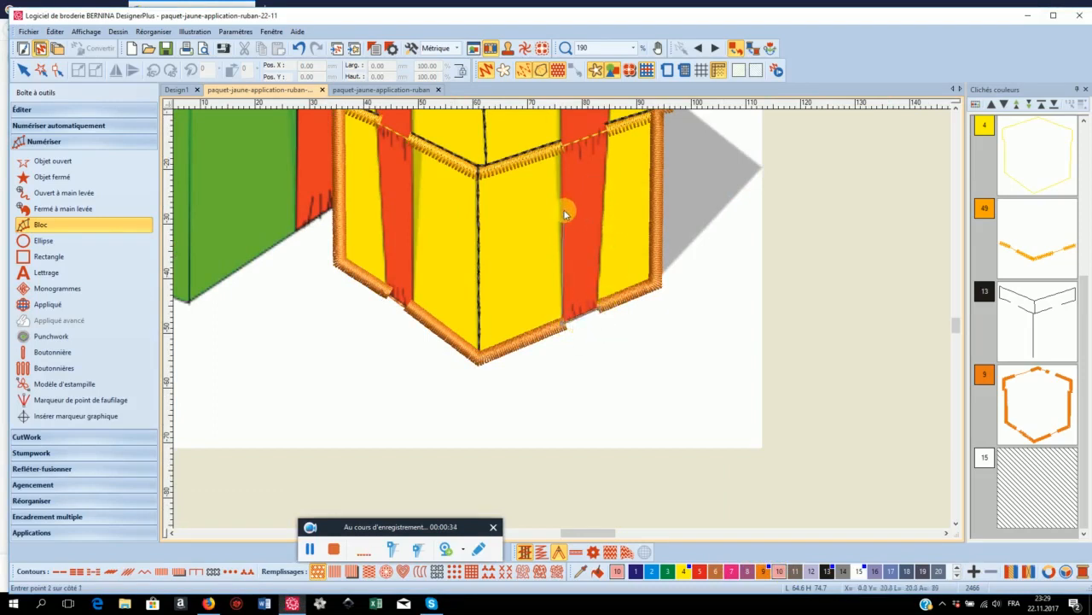
click(603, 198)
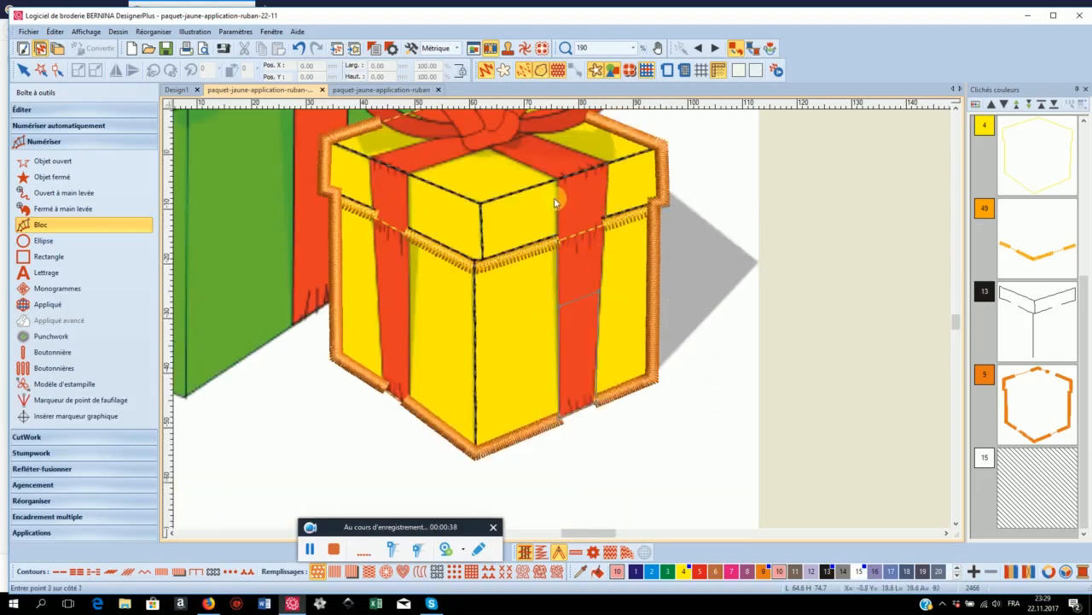
click(608, 167)
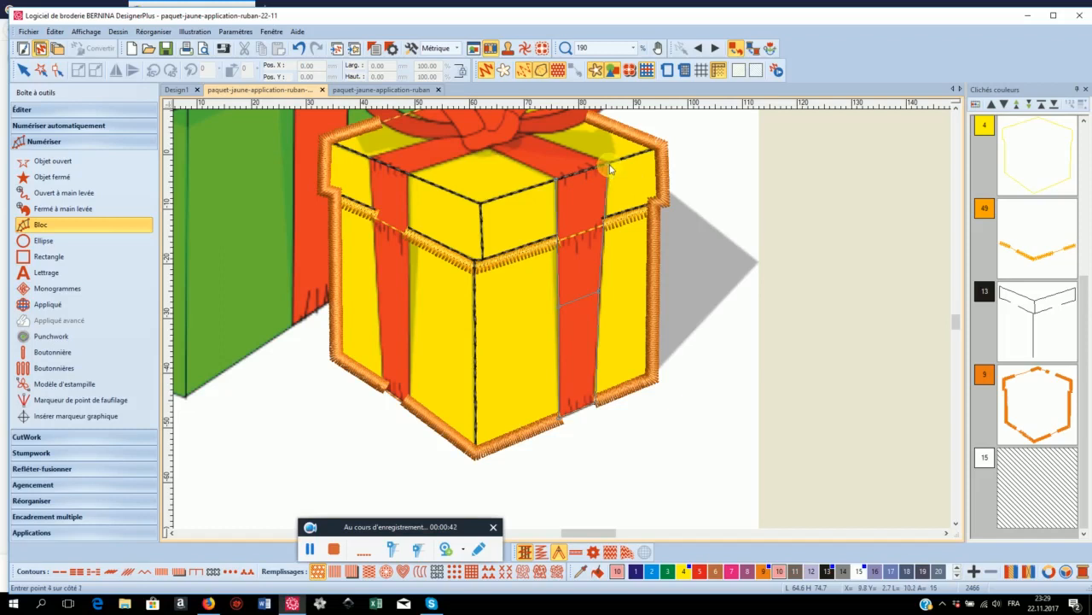
key(Return)
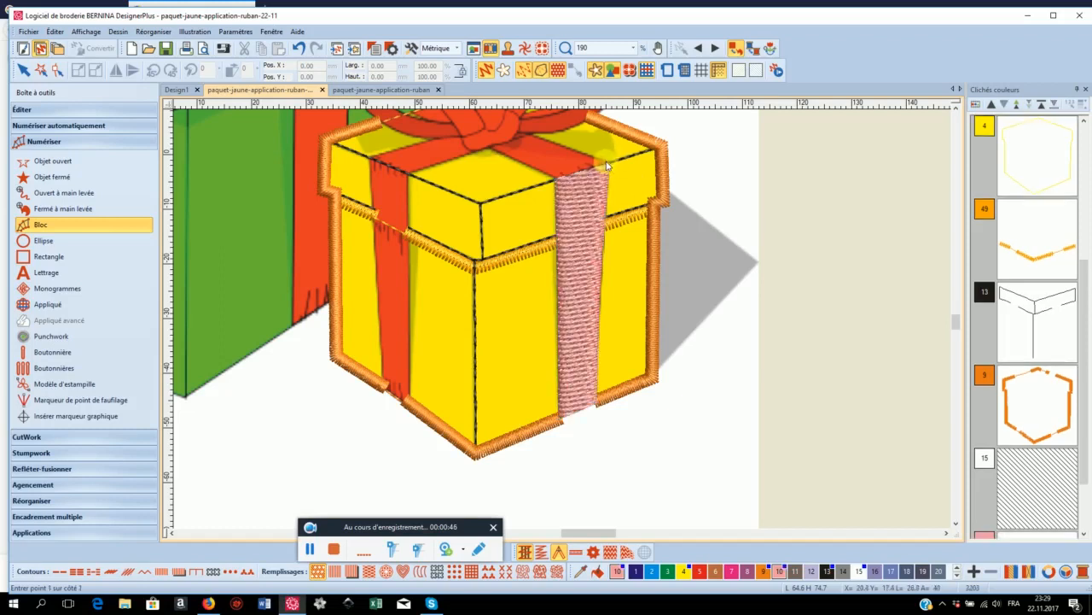
Digitize the ribbon across the lid's top as a block, from the vertical ribbon's upper end to the bow knot.
click(609, 165)
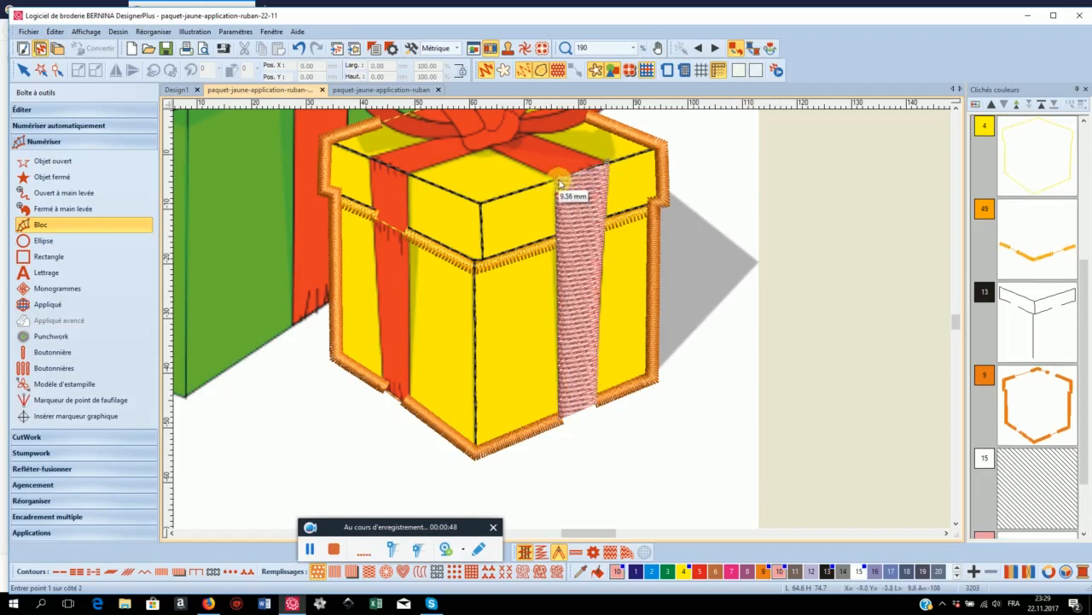
click(559, 149)
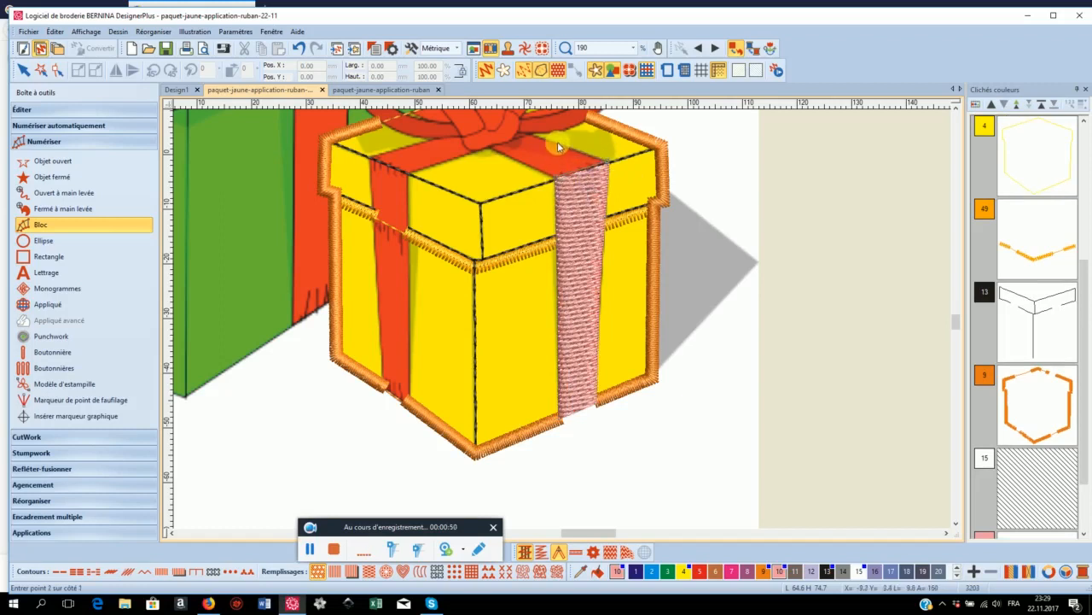
click(524, 150)
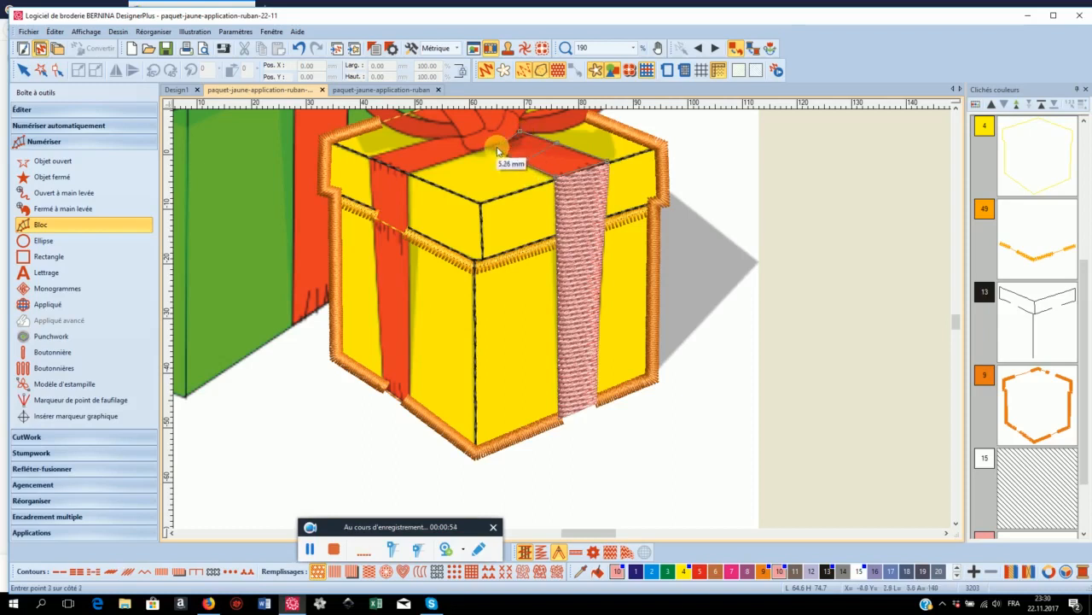
click(486, 148)
key(Return)
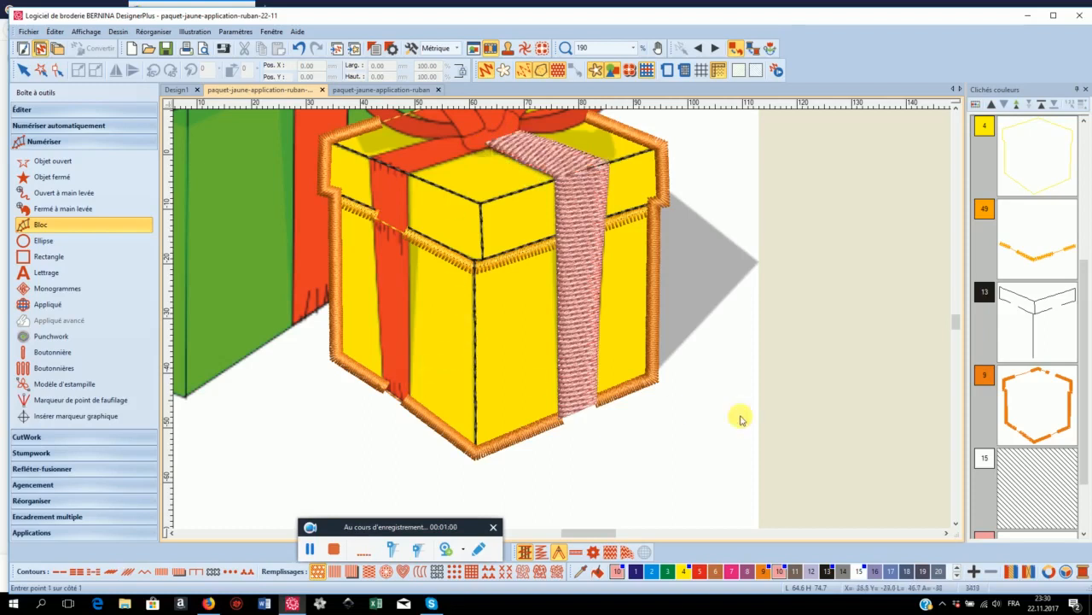
Select the colour 10 ribbon blocks and list the design's objects individually in the colour film.
drag(1085, 342, 1072, 412)
click(1010, 513)
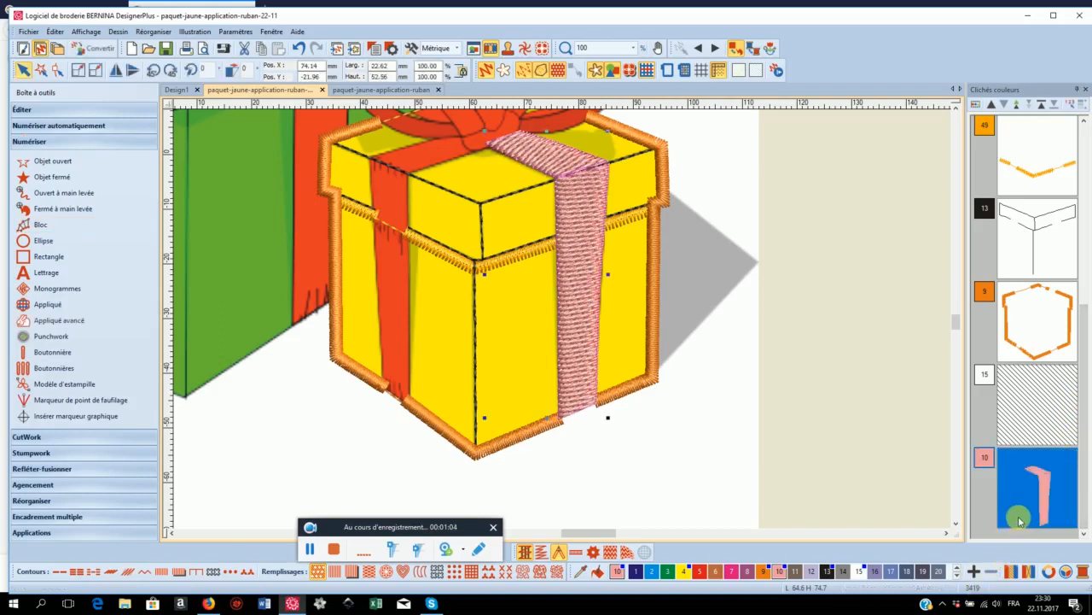
click(976, 103)
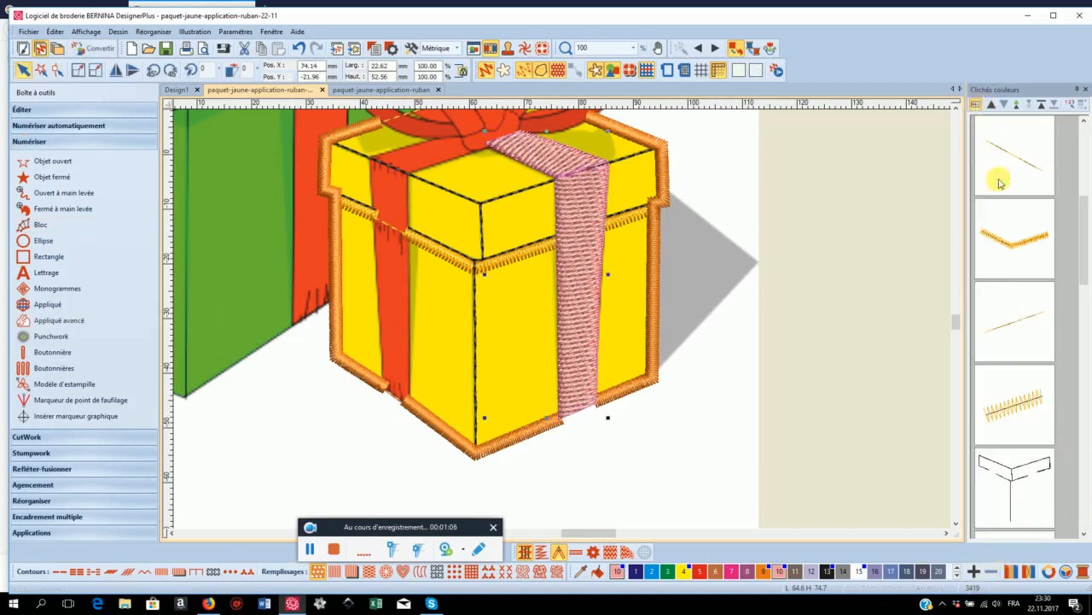
scroll(1045, 384, down, 10)
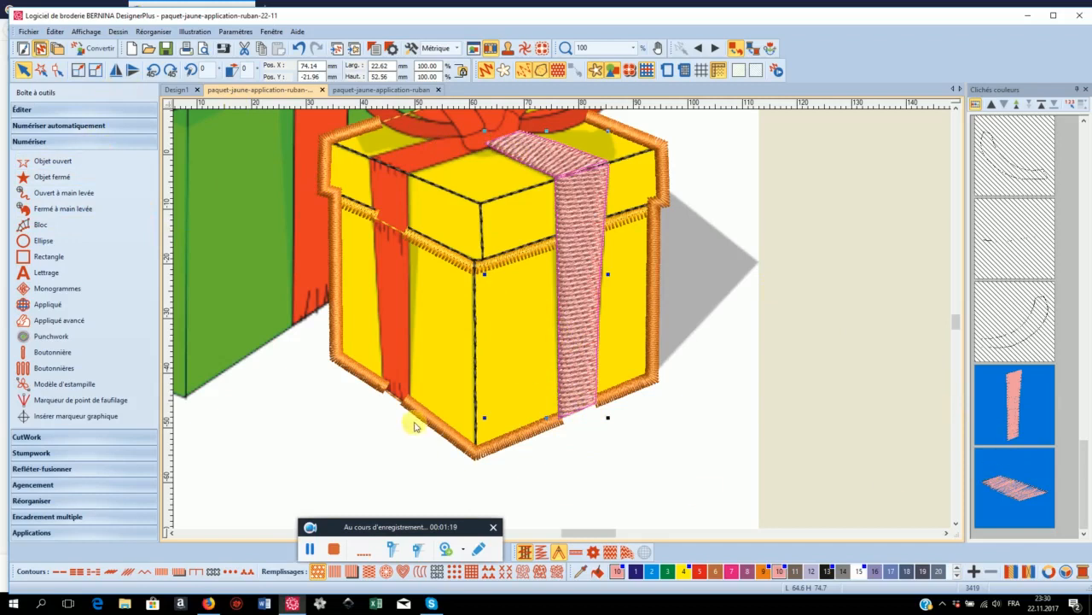
Select the lid-top ribbon block and adjust its stitch angle by moving the angle line's lower handle toward the knot.
click(992, 395)
click(1002, 510)
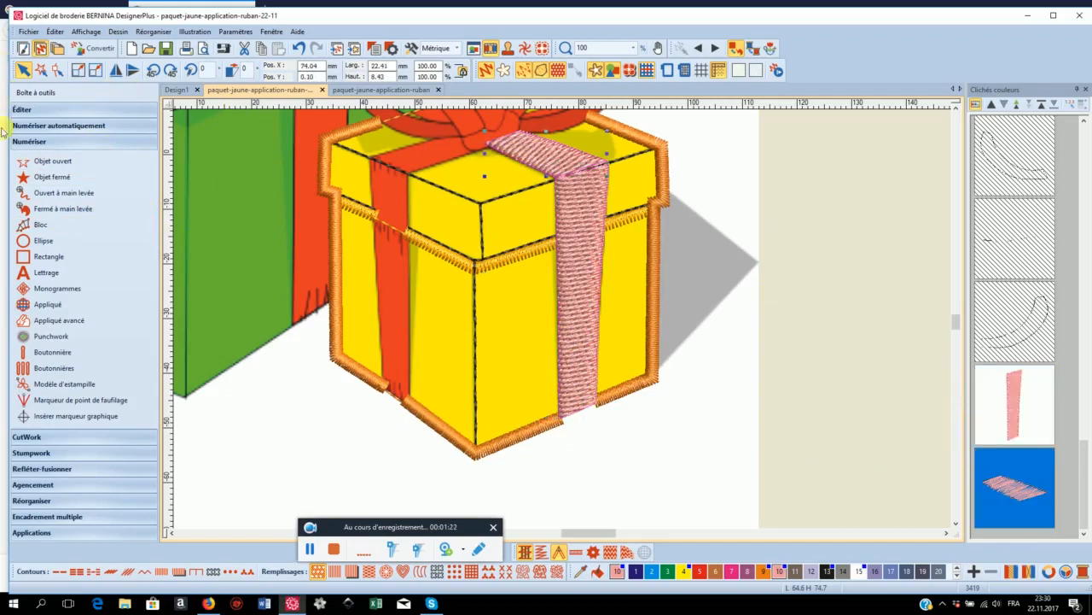
click(56, 71)
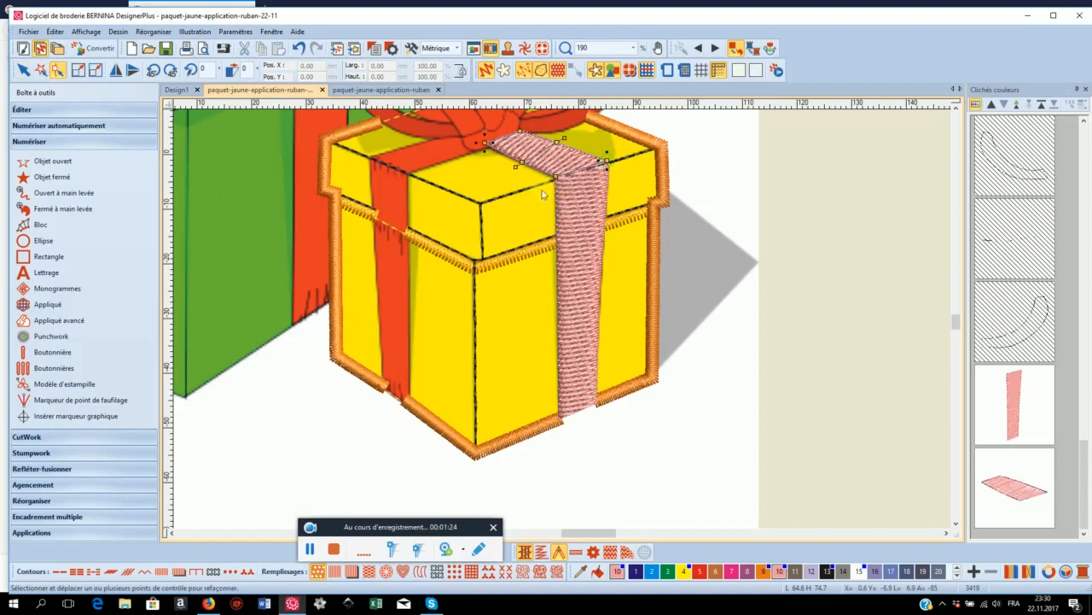
drag(522, 174, 509, 168)
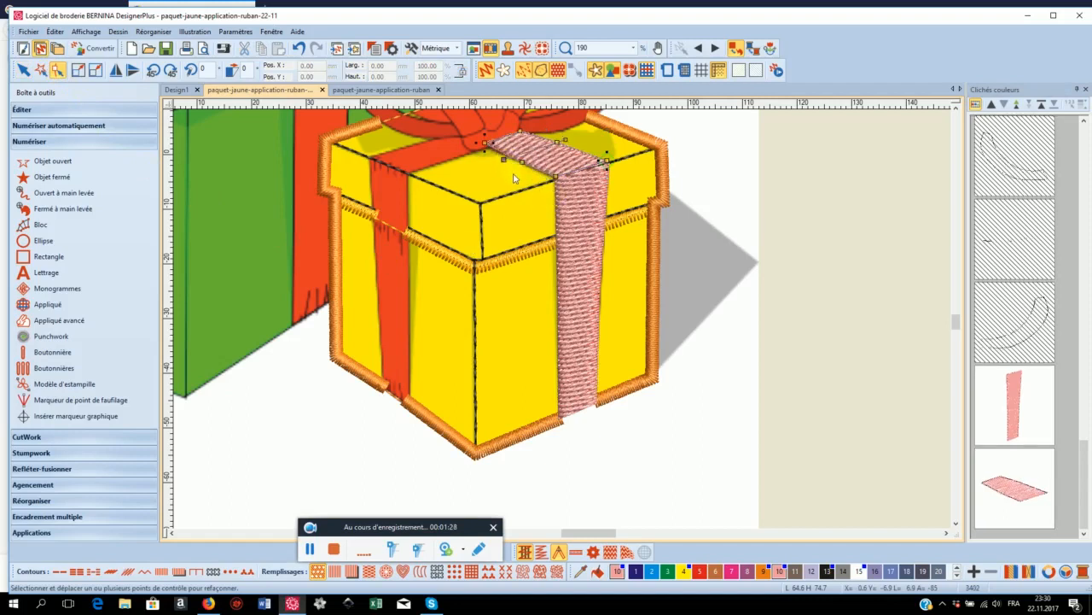
click(24, 70)
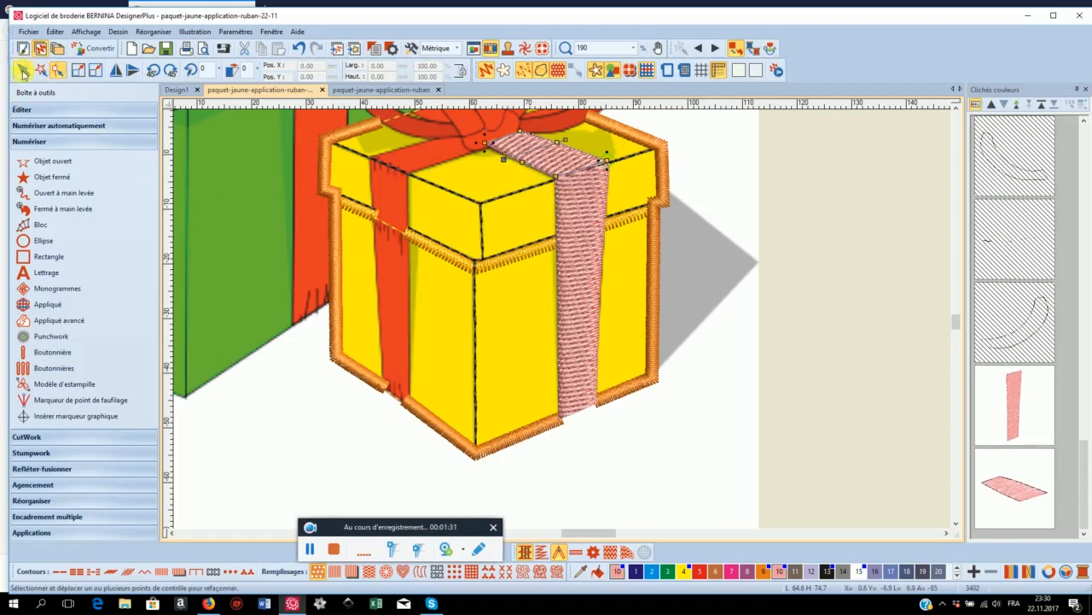
Select the vertical ribbon block on the box's right face and adjust its stitch angle by raising the angle line's outer-left handle slightly.
click(564, 355)
click(57, 70)
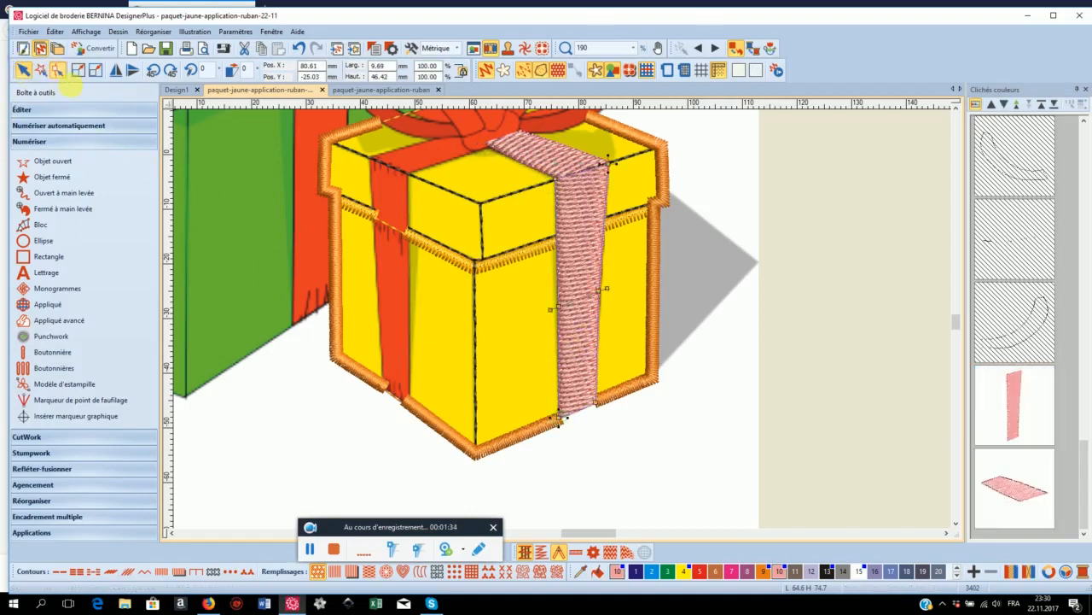
mouse_move(550, 309)
mouse_down()
mouse_move(541, 297)
mouse_move(557, 301)
mouse_up()
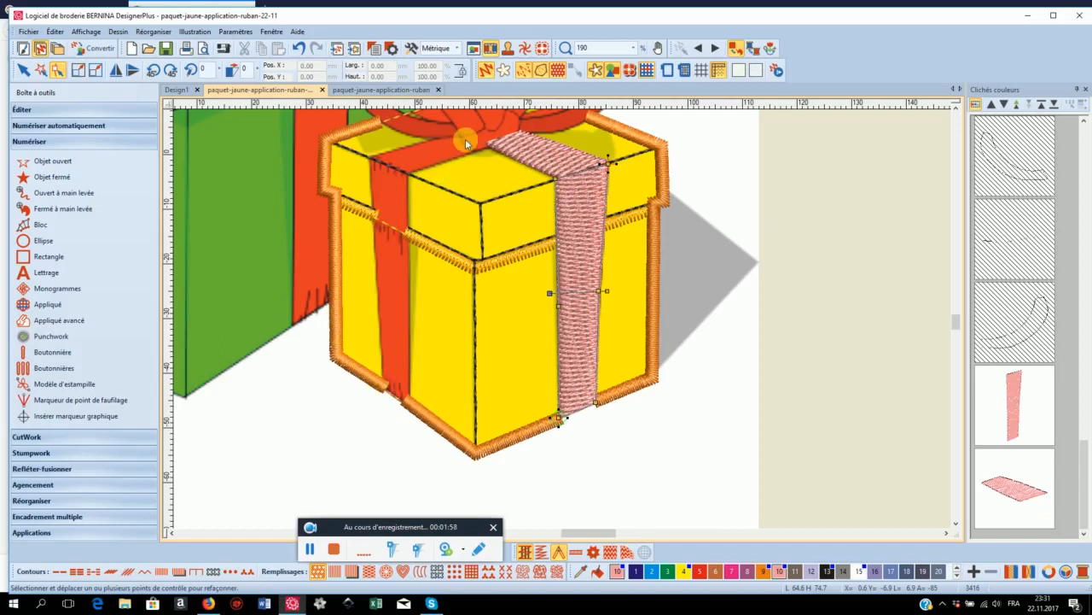
click(310, 549)
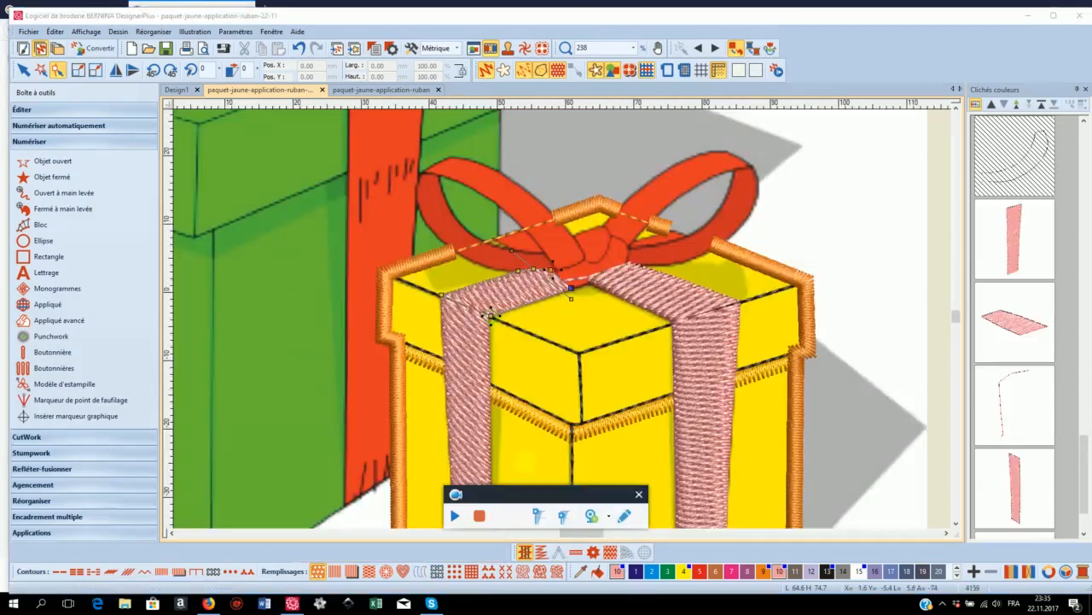
drag(456, 510, 315, 545)
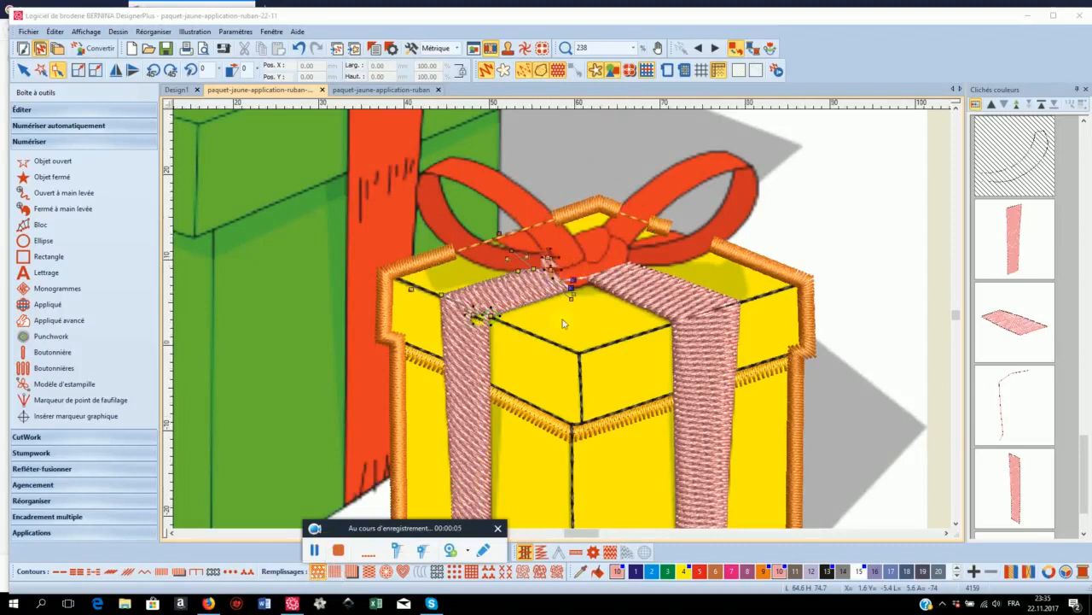
Digitize an open running-stitch line from the left lid ribbon's knot end, up through the bow's left loop, to the lid's back edge.
scroll(556, 269, up, 4)
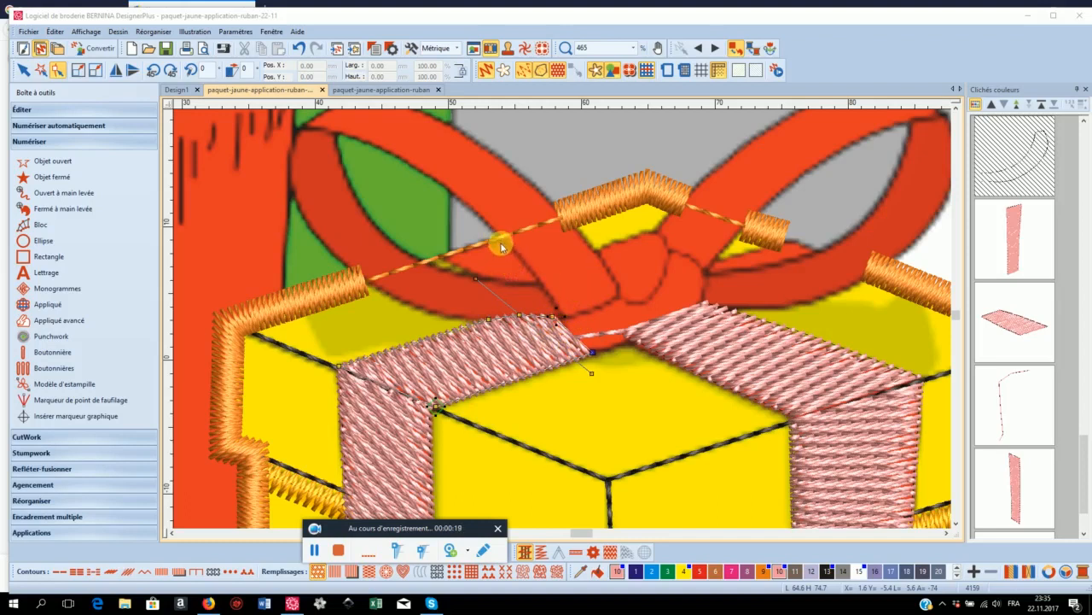
click(70, 163)
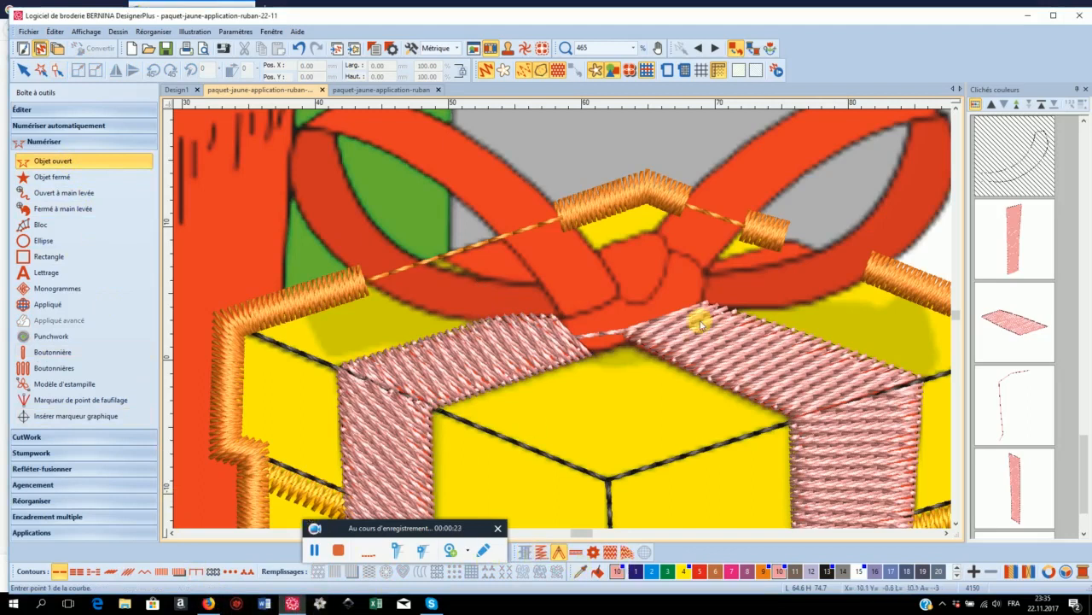
click(551, 315)
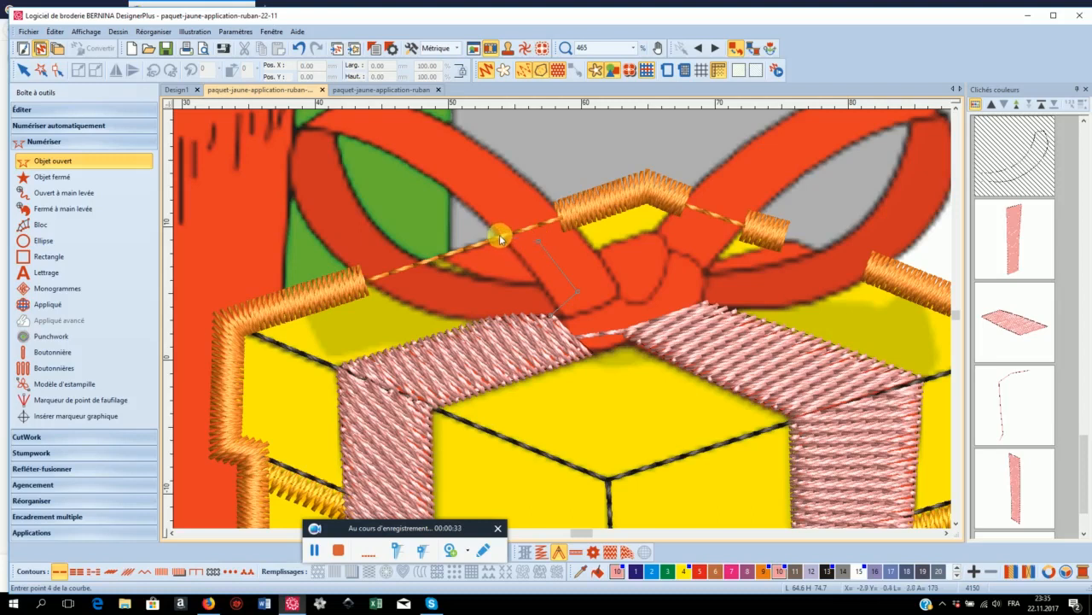
key(BackSpace)
key(Return)
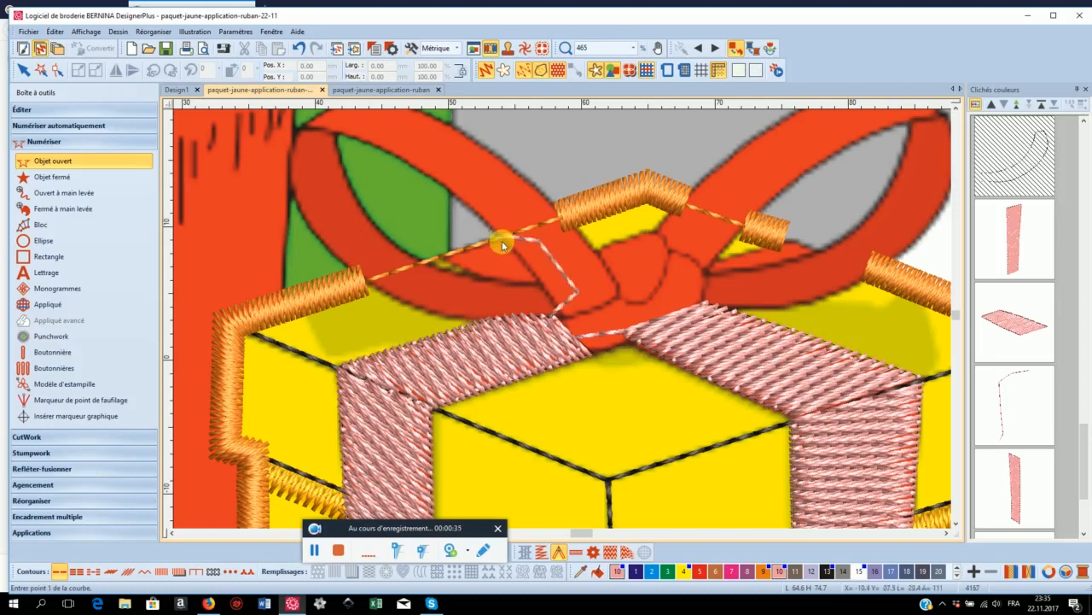
Digitize the small ribbon section beneath the bow's left loop as a closed filled object, following its curved lower edge toward the knot.
click(92, 177)
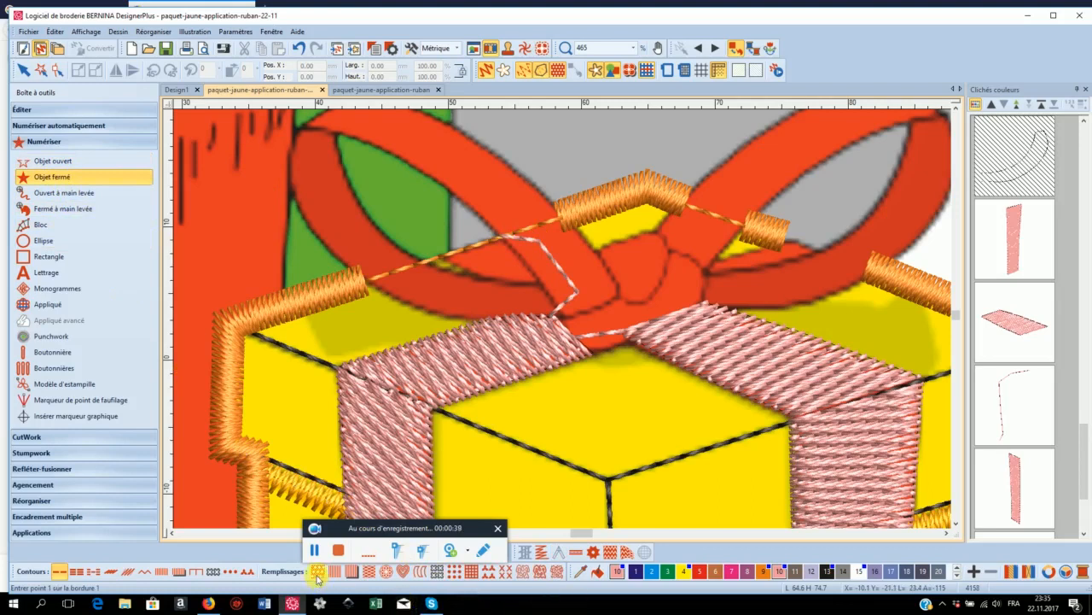
click(499, 236)
click(437, 255)
click(464, 270)
click(505, 284)
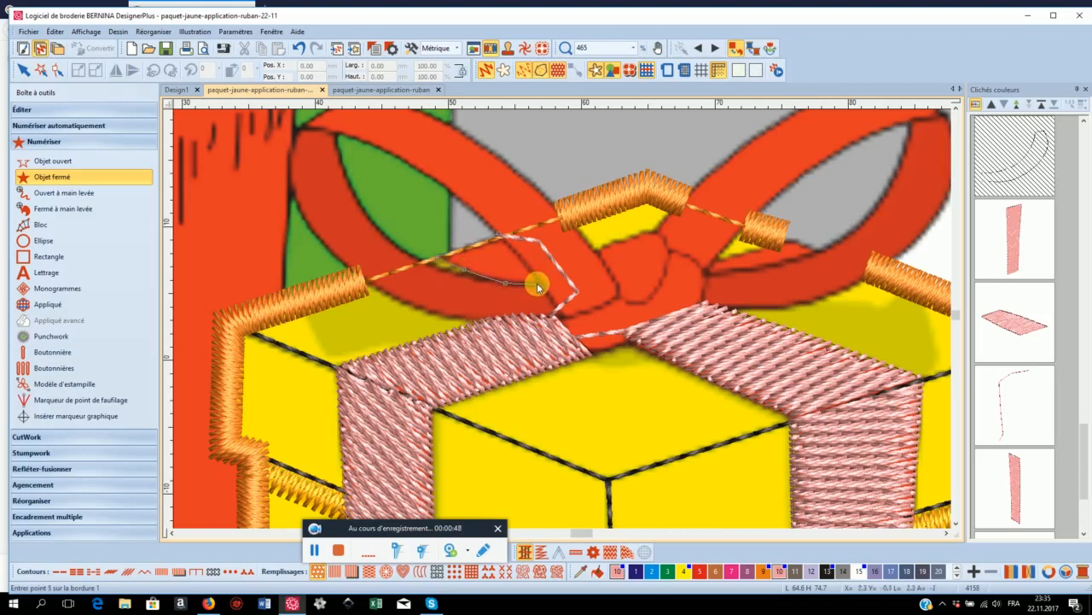
click(537, 285)
key(Return)
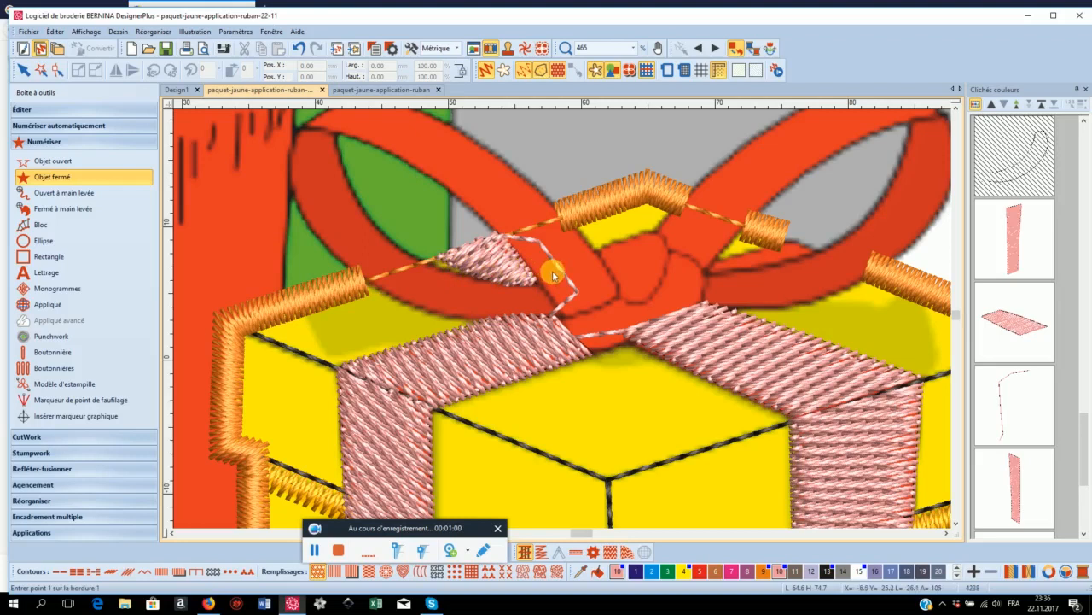
Reshape the small left-loop fill by extending its outer corner along the lid edge and adjusting its lower-edge point and knot-side marker.
click(56, 73)
drag(438, 265, 427, 261)
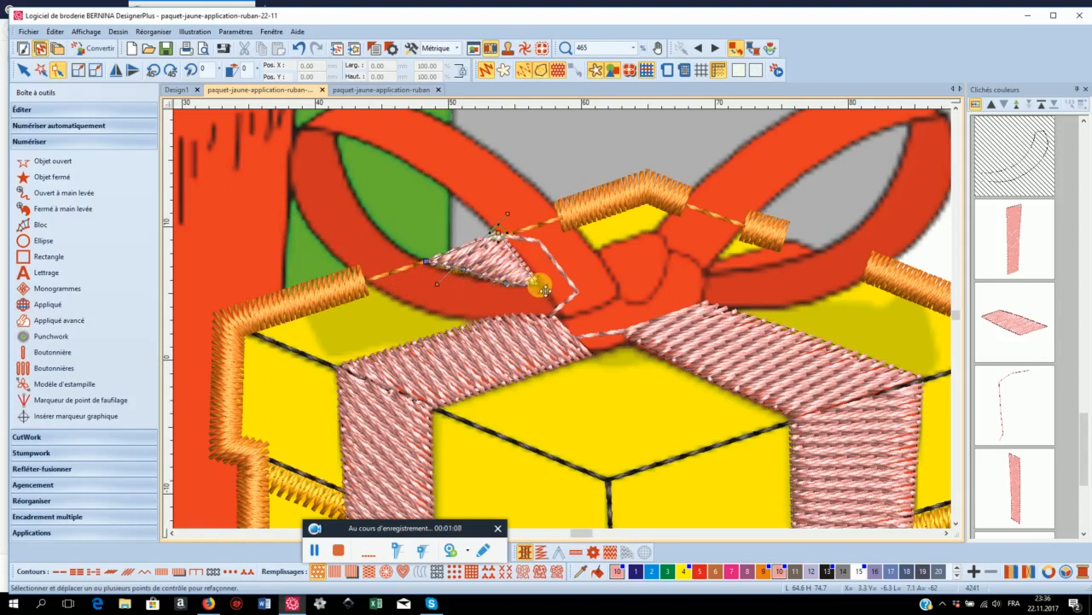
drag(544, 289, 554, 306)
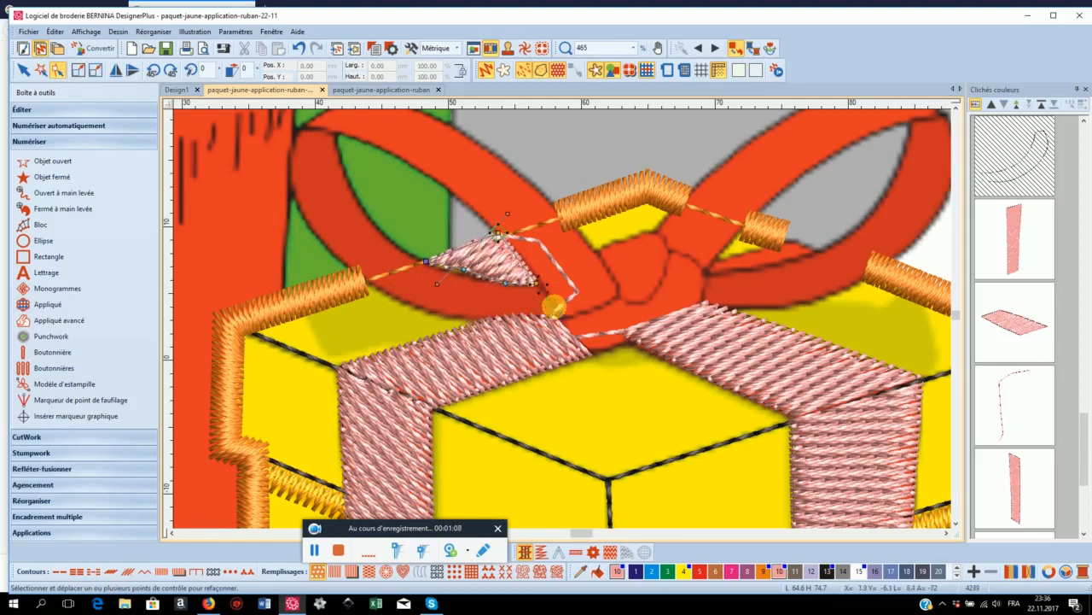
click(462, 276)
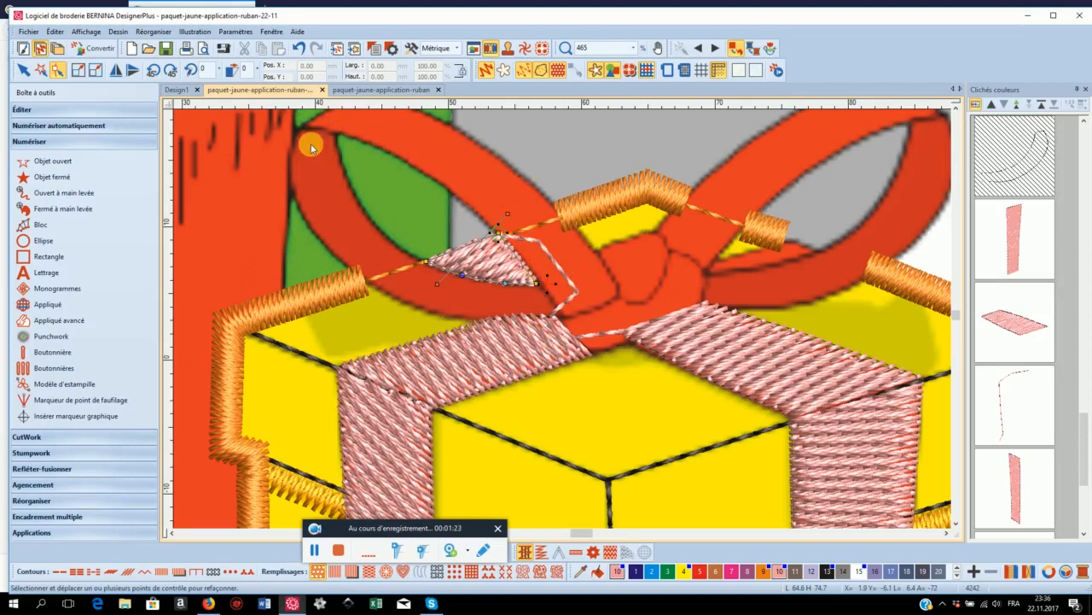
click(315, 550)
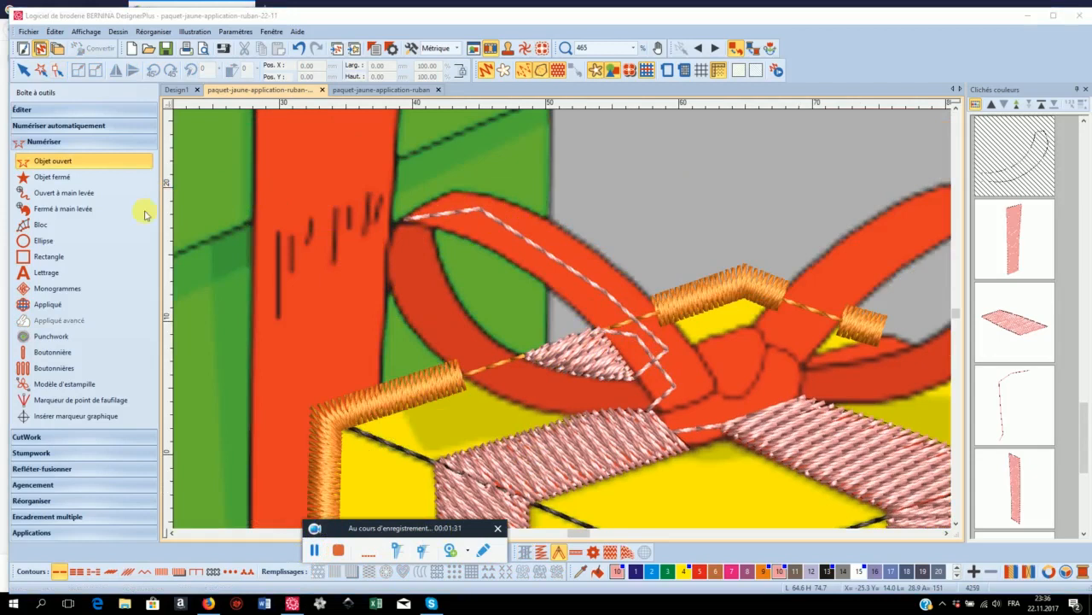
Digitize the upper band of the bow's left loop as a block, placing paired edge points from its outer tip down to the knot.
click(51, 226)
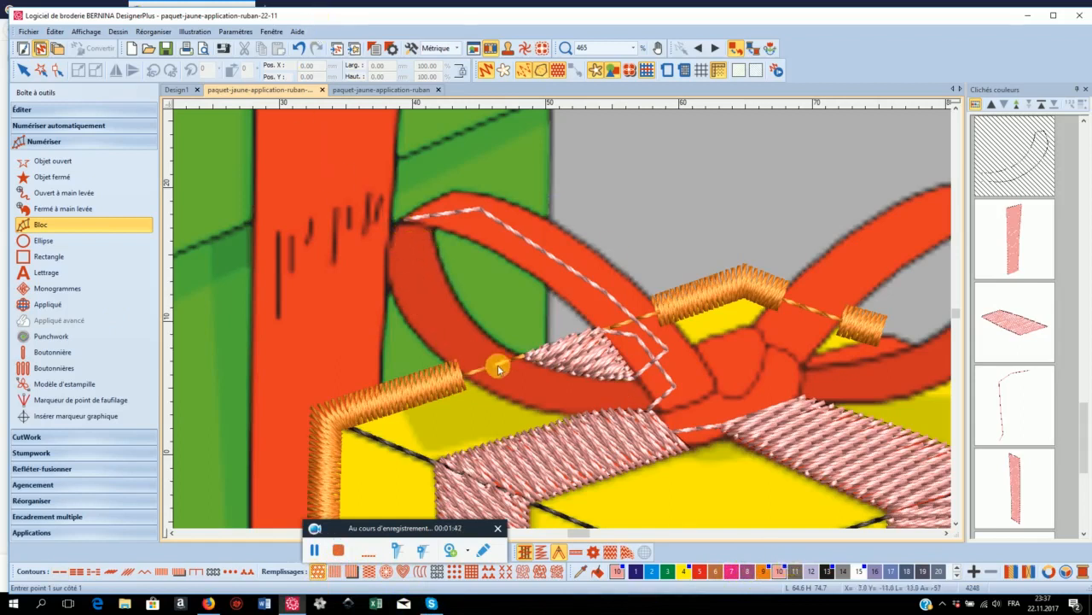
click(400, 224)
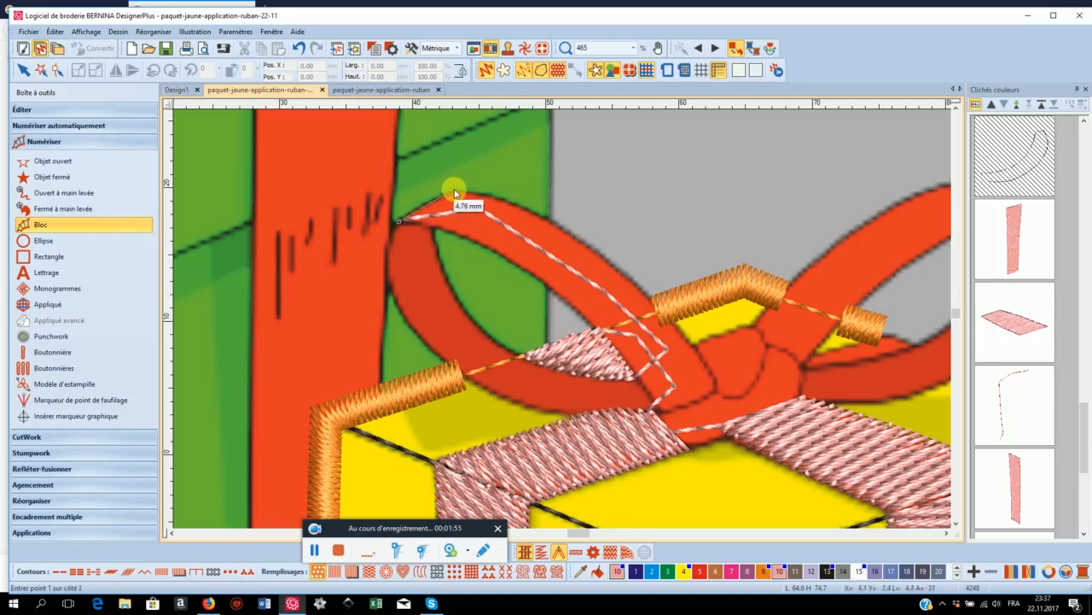
click(457, 233)
click(547, 215)
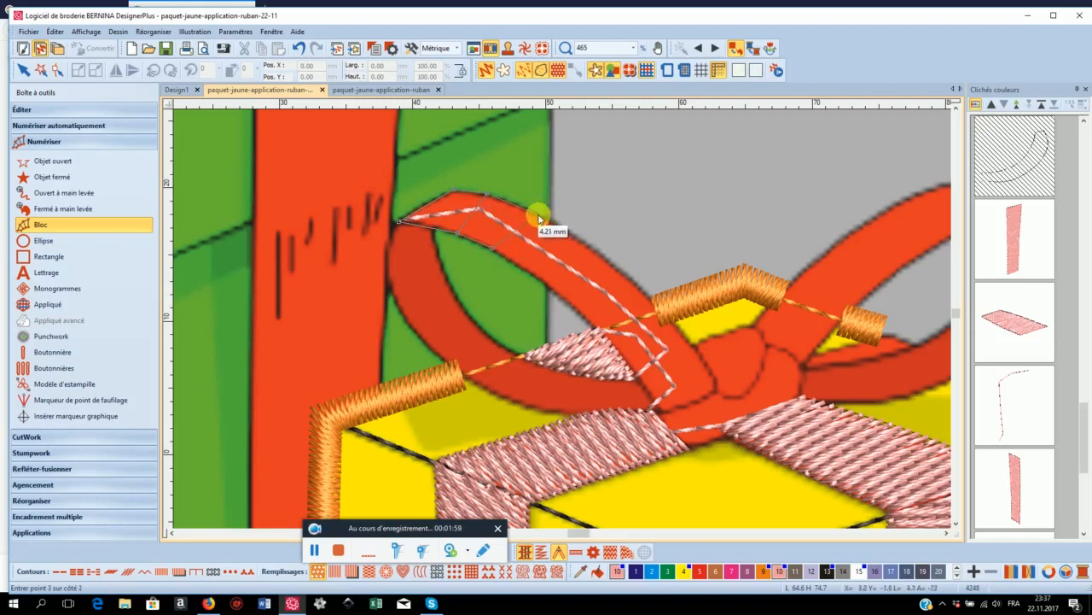
click(551, 290)
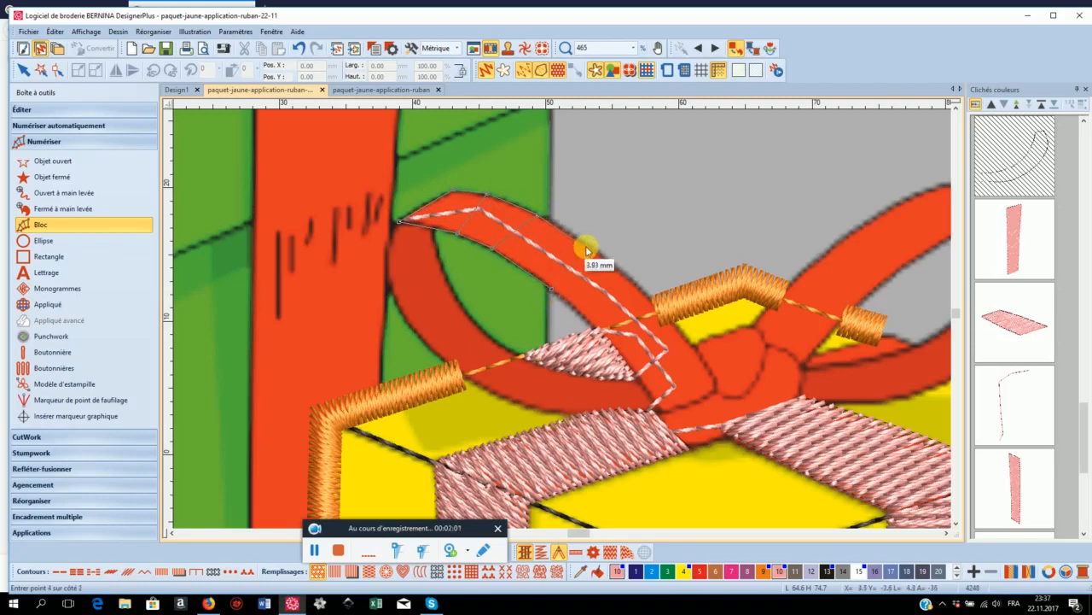
click(585, 325)
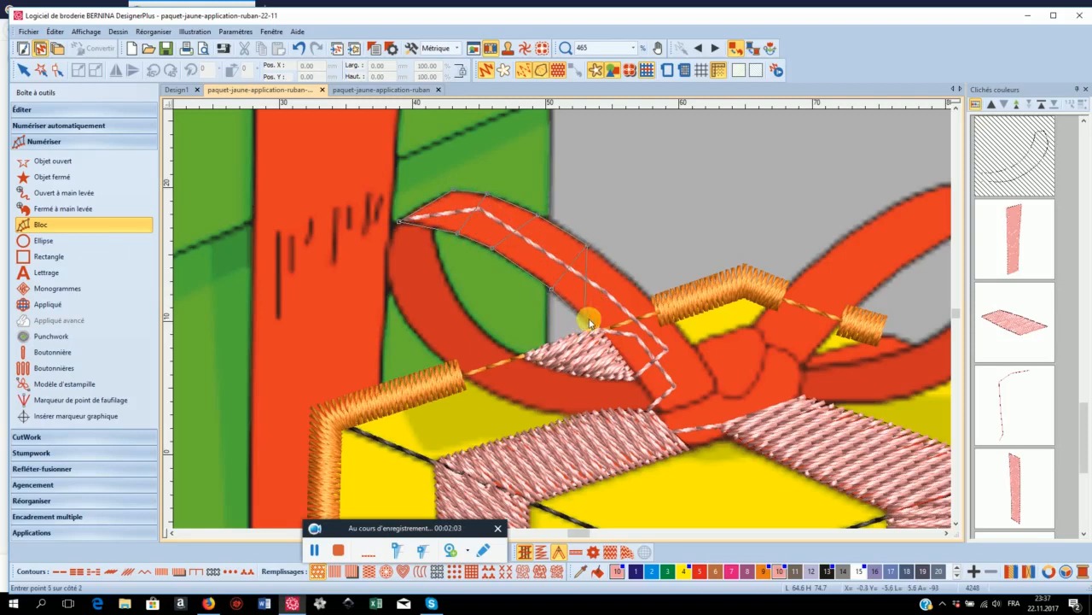
click(628, 278)
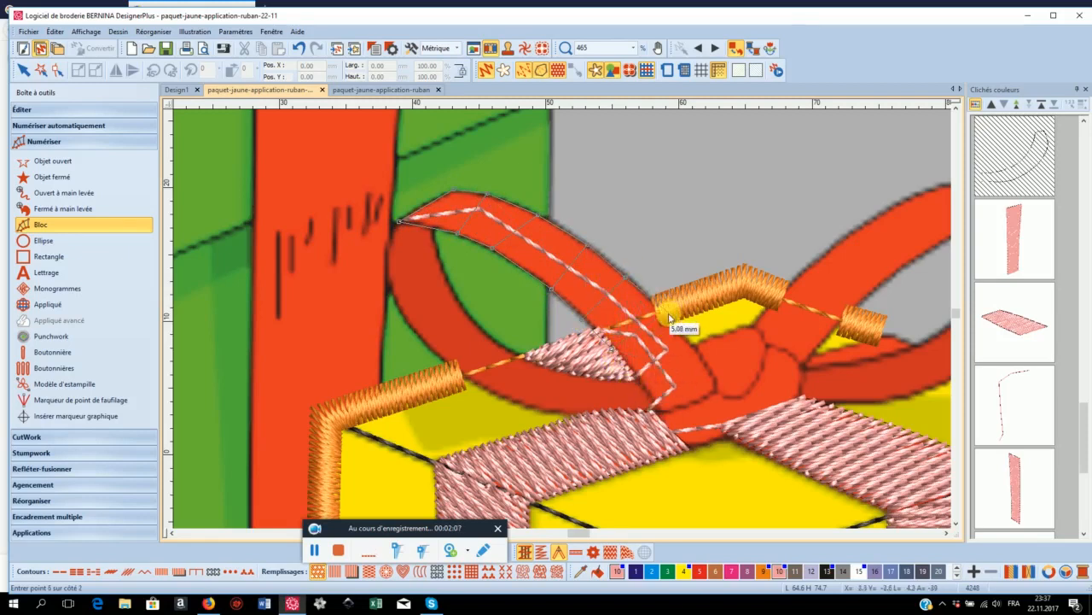
click(661, 384)
click(644, 388)
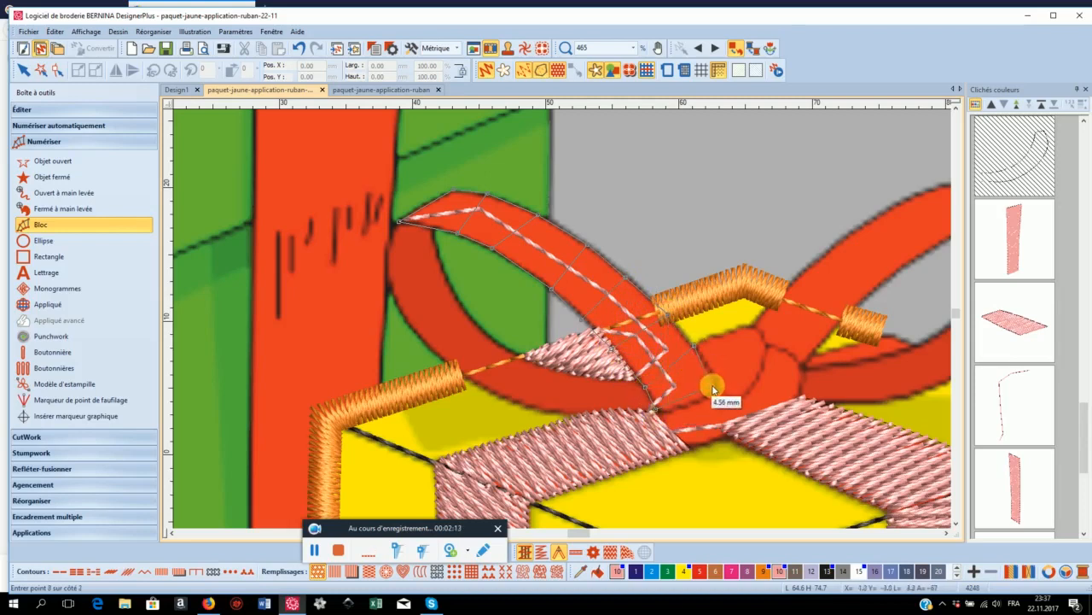
click(669, 410)
click(715, 398)
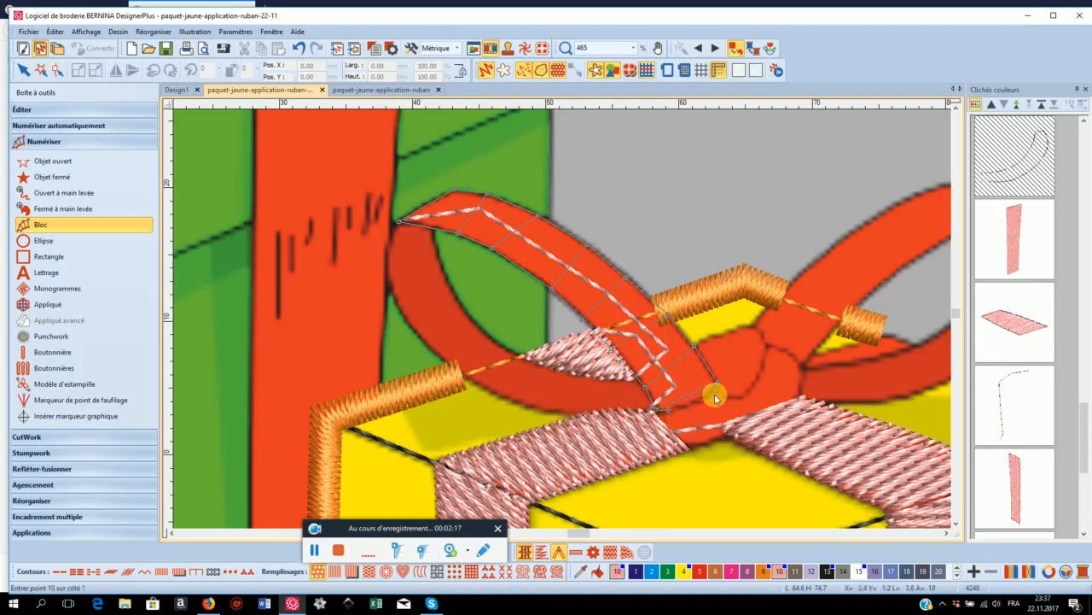
key(Return)
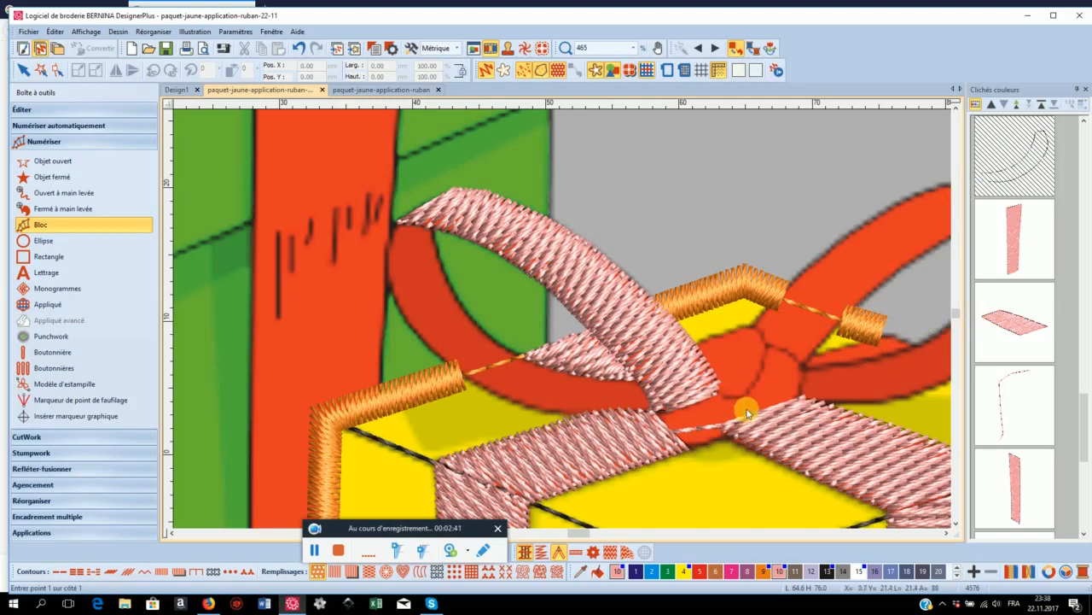
Digitize an open running-stitch line from the left loop block's lower end across the knot to the lower band of the right loop.
click(20, 161)
click(714, 387)
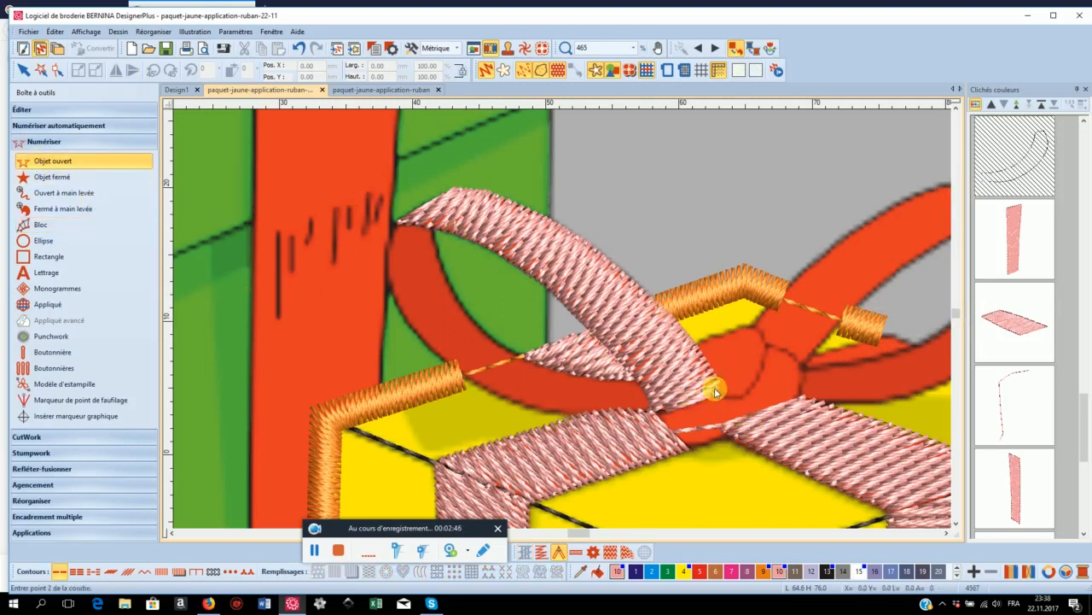
click(838, 353)
click(887, 340)
key(Return)
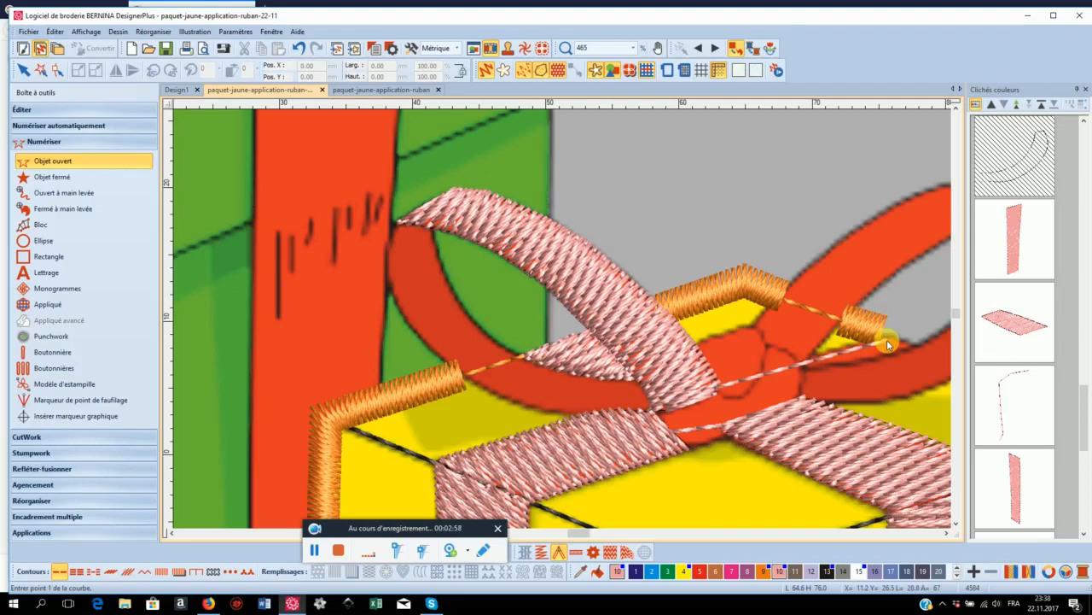
Digitize the narrow ribbon section at the inner edge of the bow's right loop as a closed filled object ending at the knot.
click(75, 178)
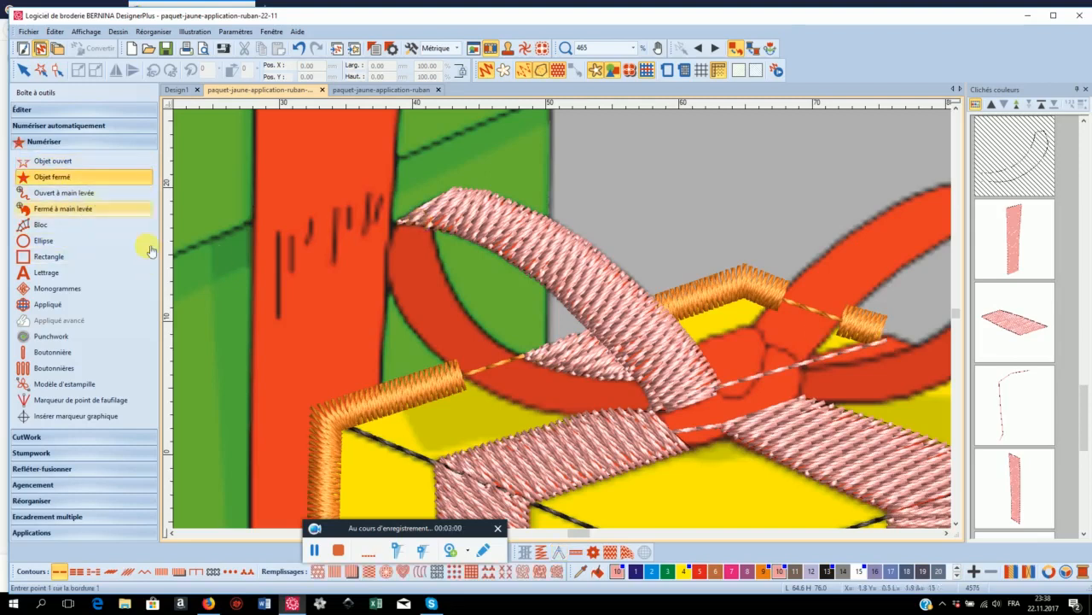
click(320, 571)
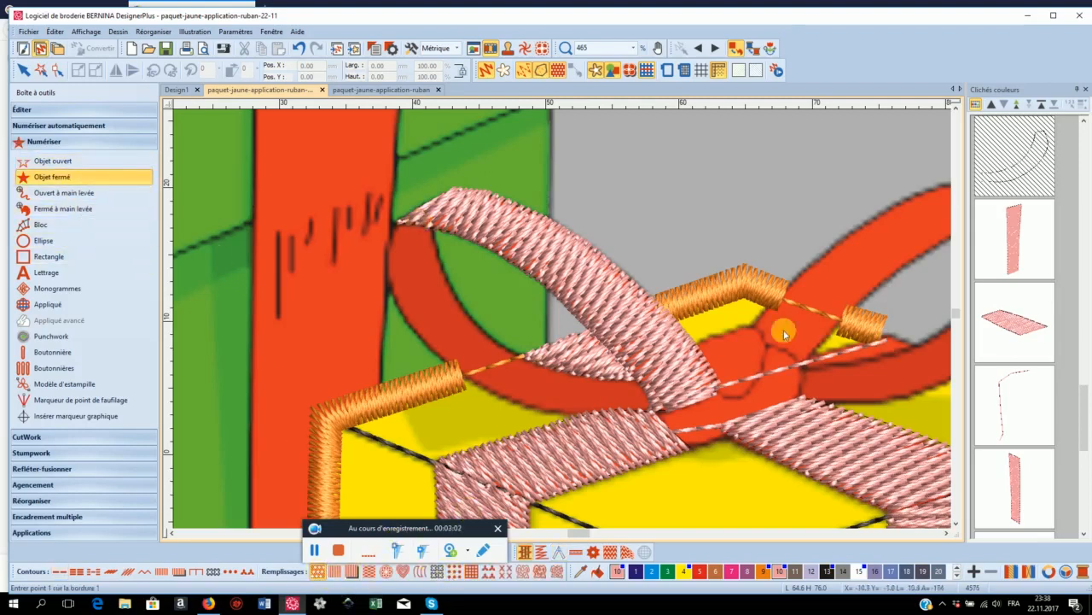
click(887, 334)
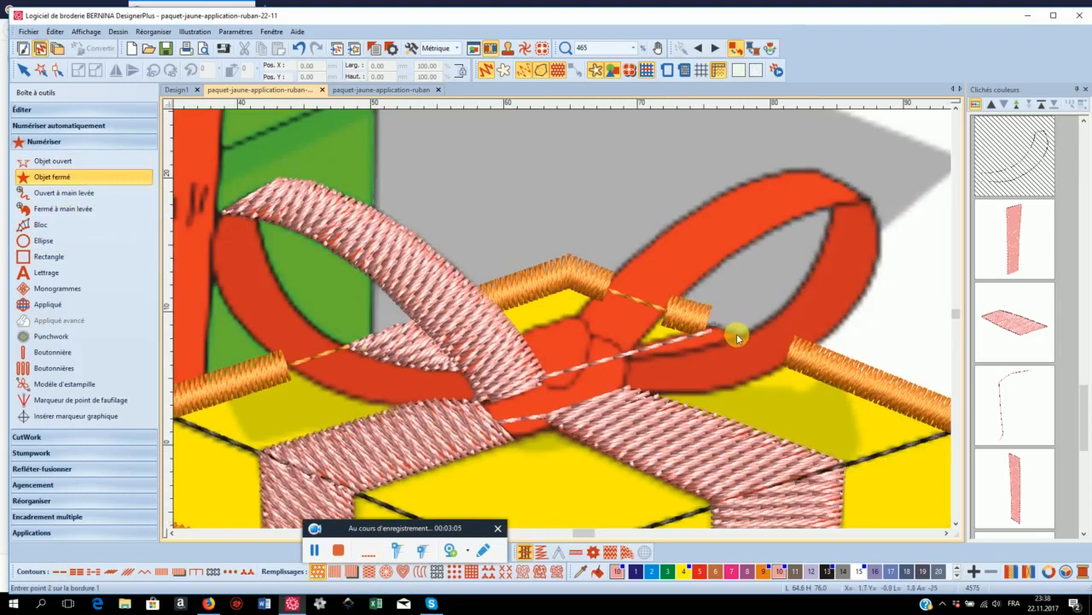
click(740, 337)
click(702, 347)
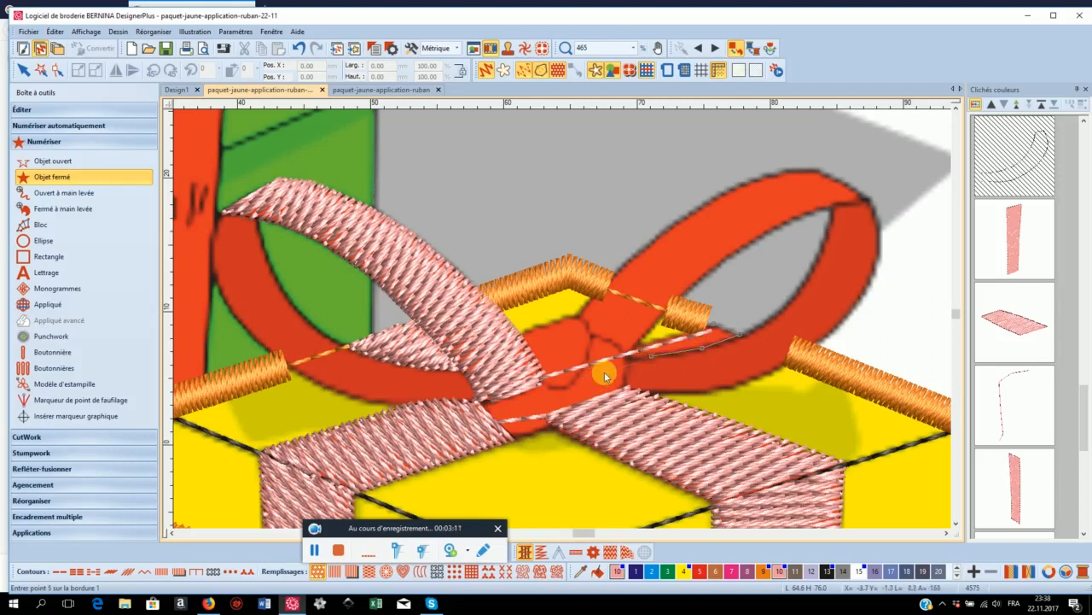
click(626, 358)
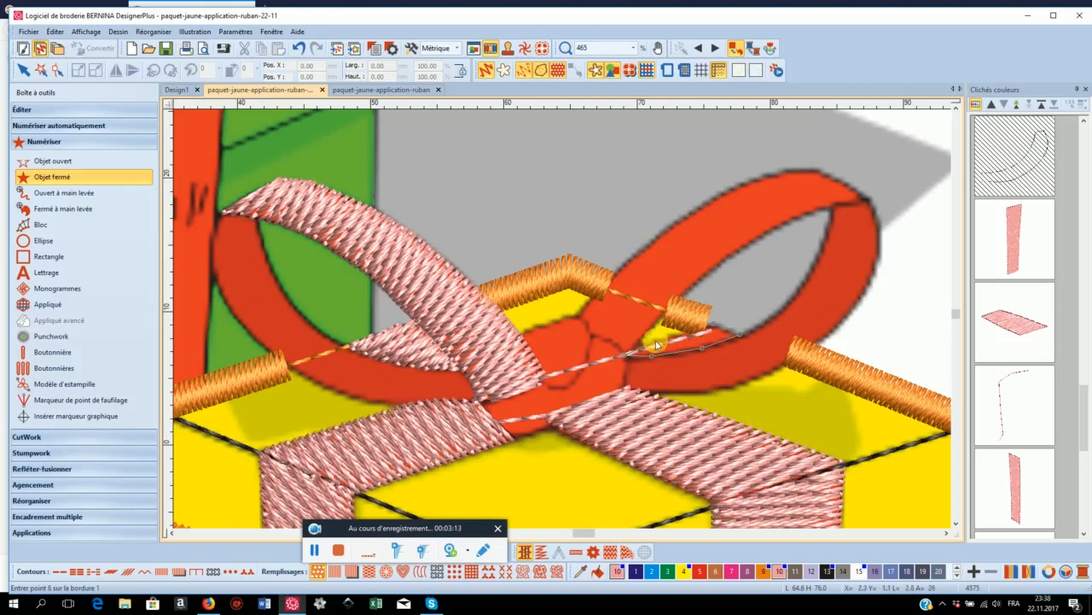
click(705, 331)
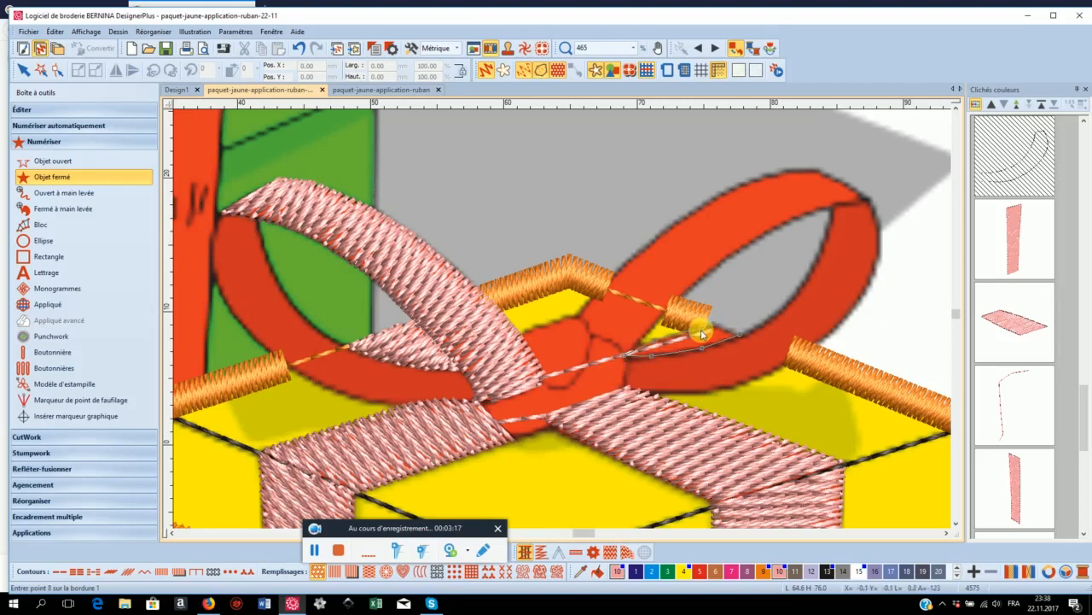
key(Return)
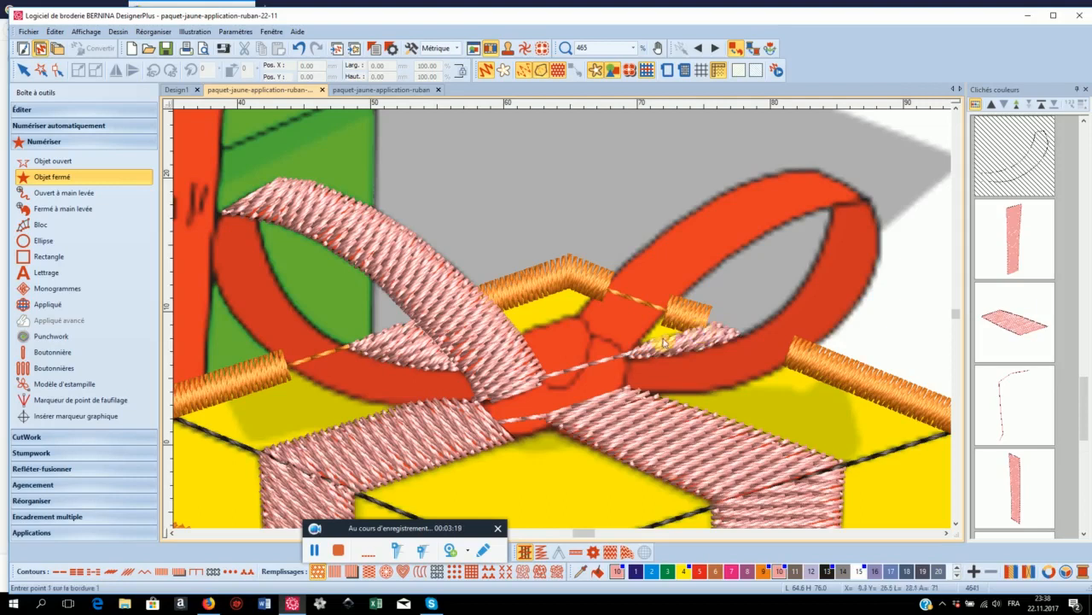
Reshape the small right-loop fill by moving its knot-side point onto the end of the running-stitch line.
click(58, 70)
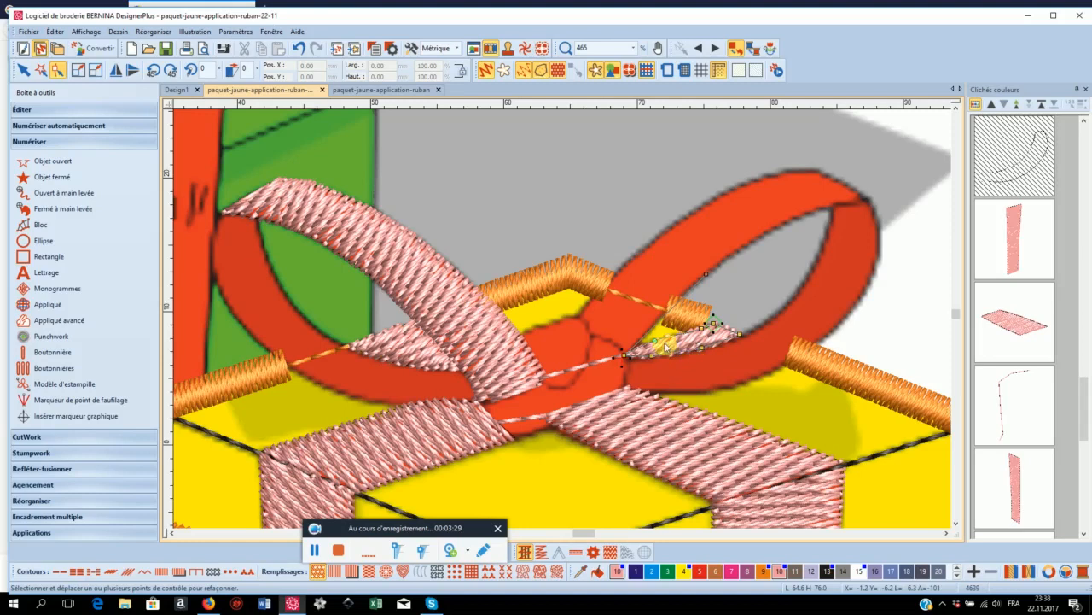
scroll(667, 343, up, 3)
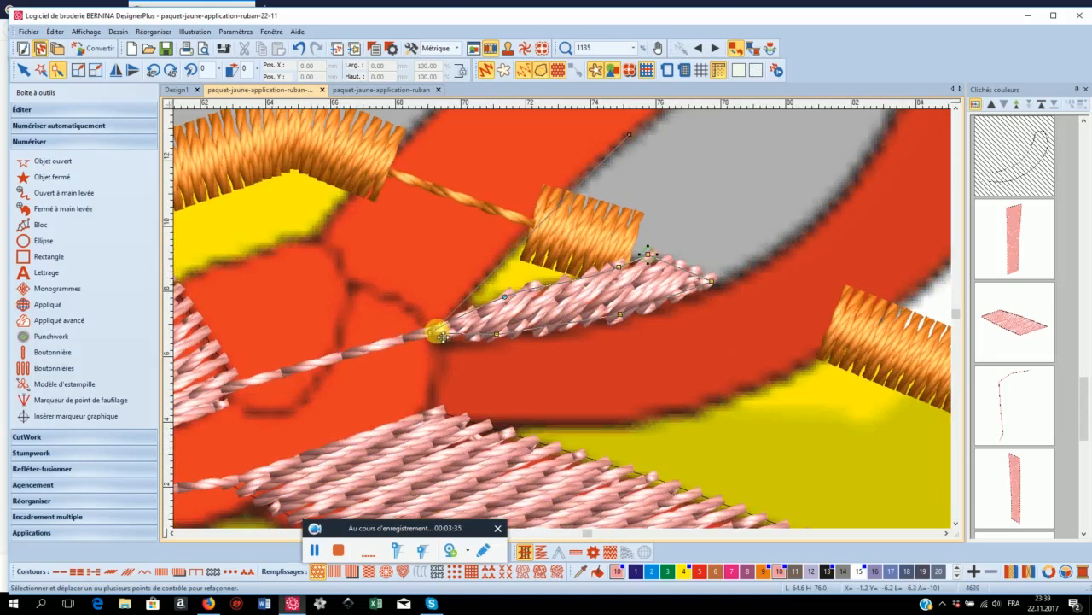
drag(441, 335, 430, 332)
key(Escape)
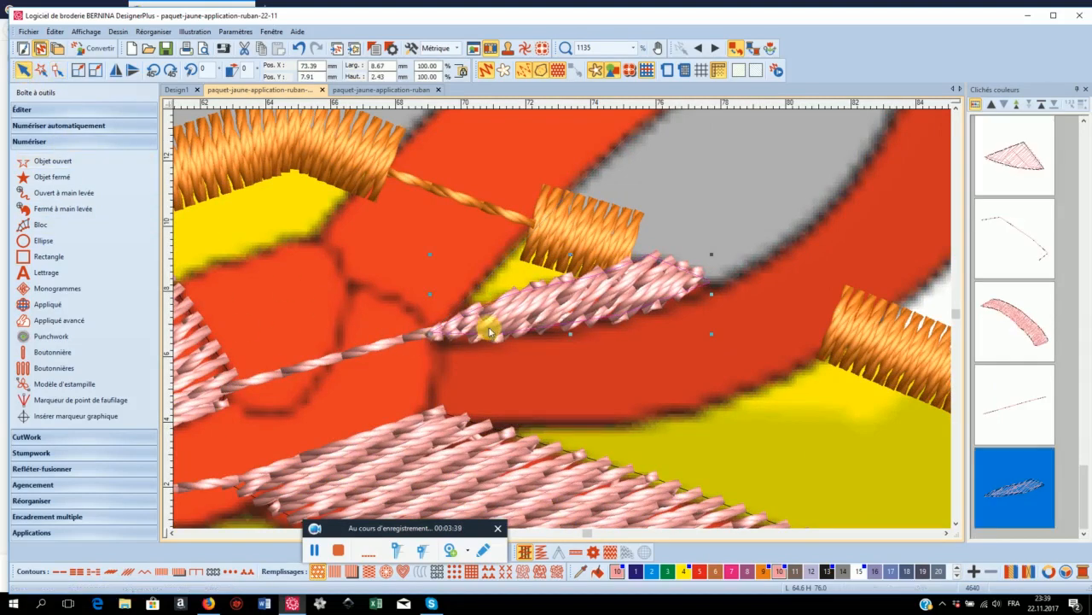
Set the stitch angle of the small right-loop fill to 90° in its object properties.
right_click(489, 333)
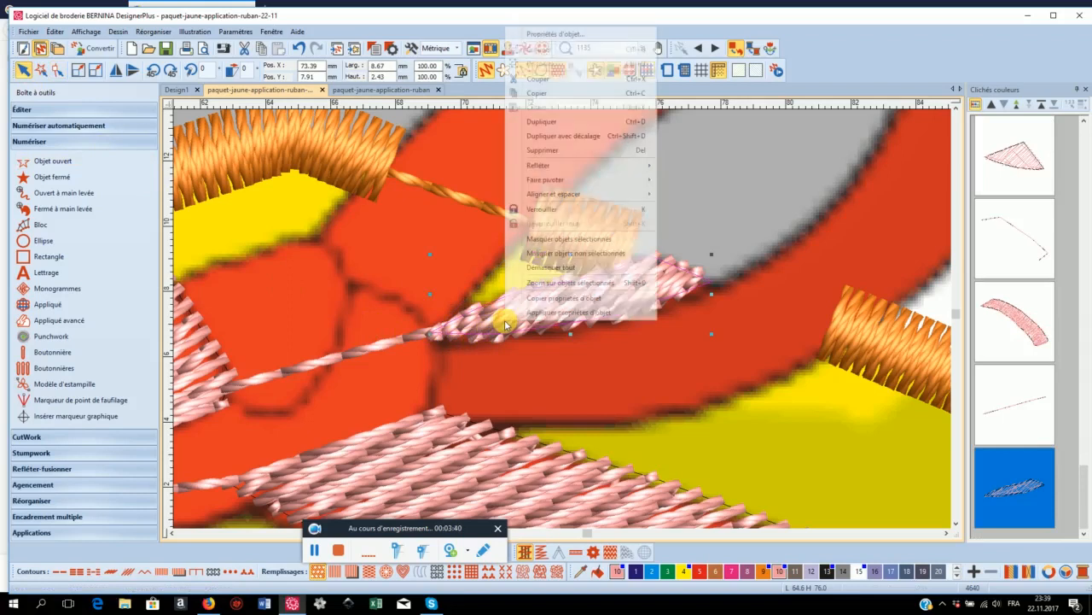
click(564, 35)
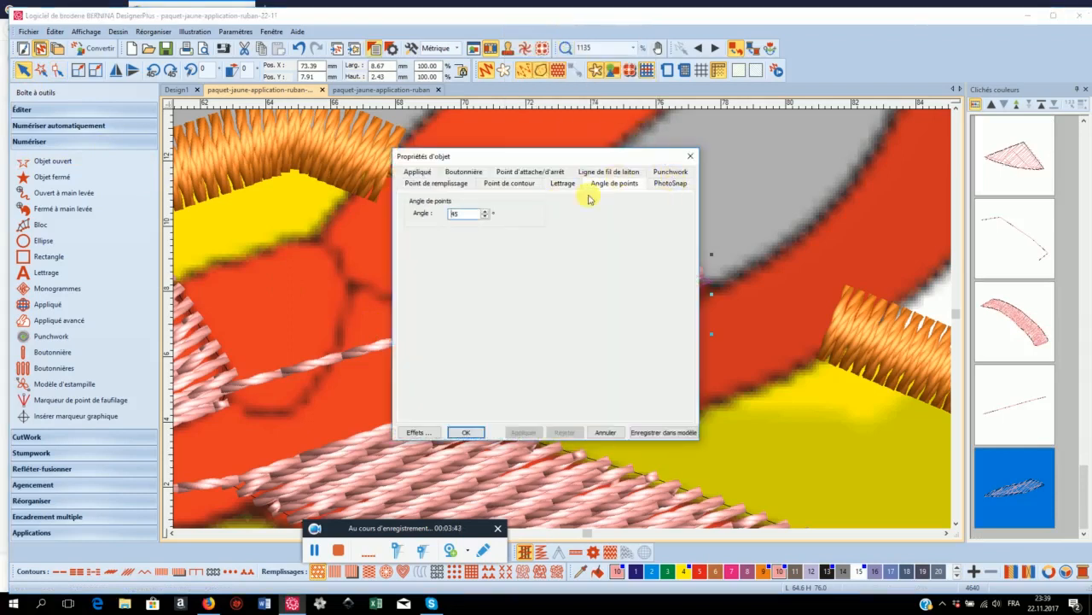
key(BackSpace)
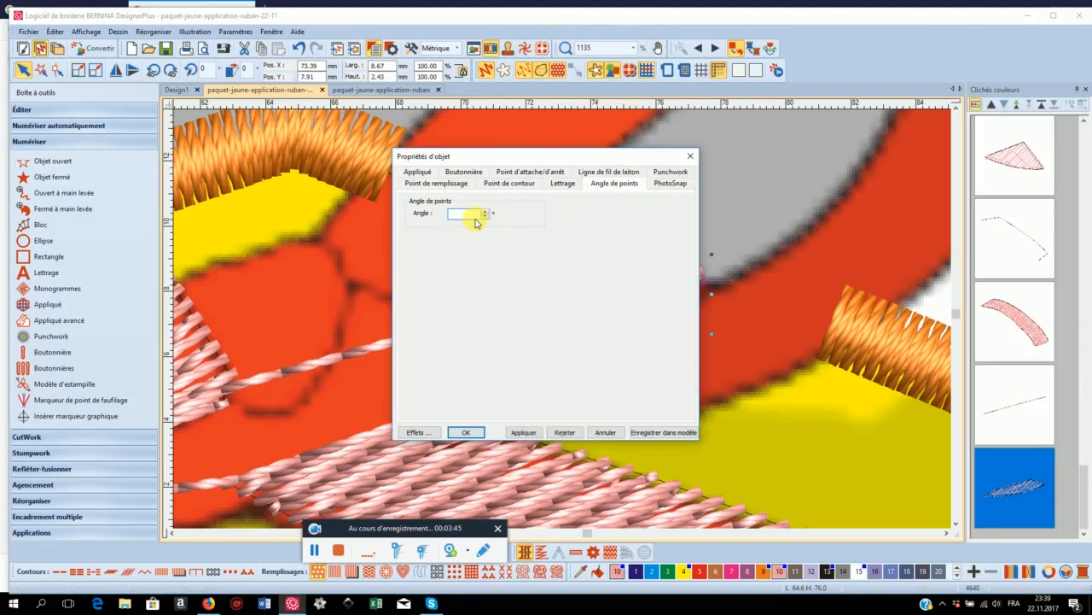
text(90)
key(Return)
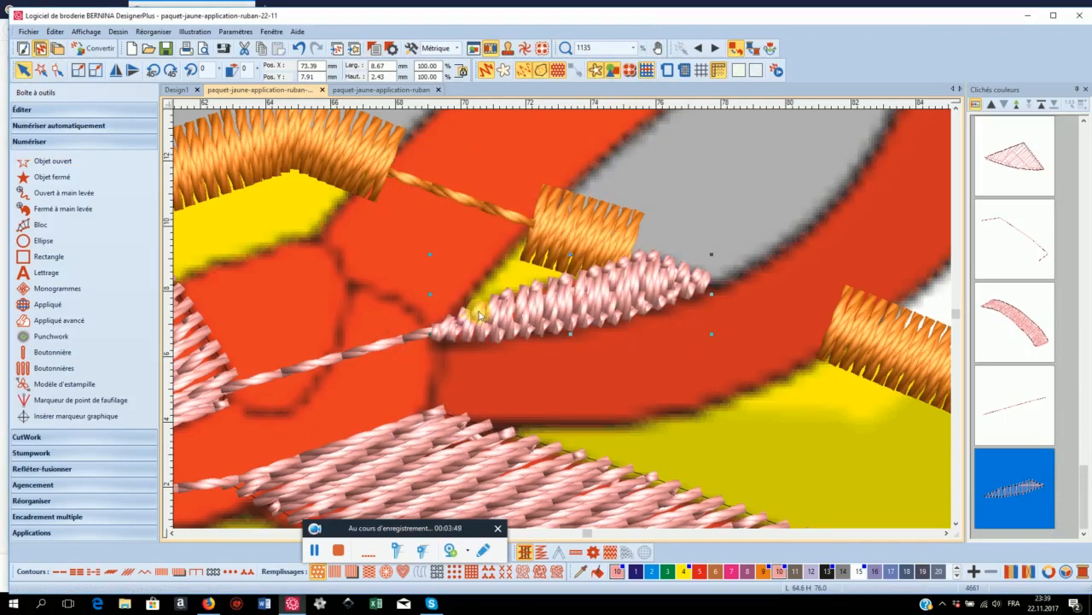
Examine the whole gift picture, then the new fill's fit between the lid edge and the bow's right loop.
scroll(561, 319, down, 2)
scroll(563, 320, down, 1)
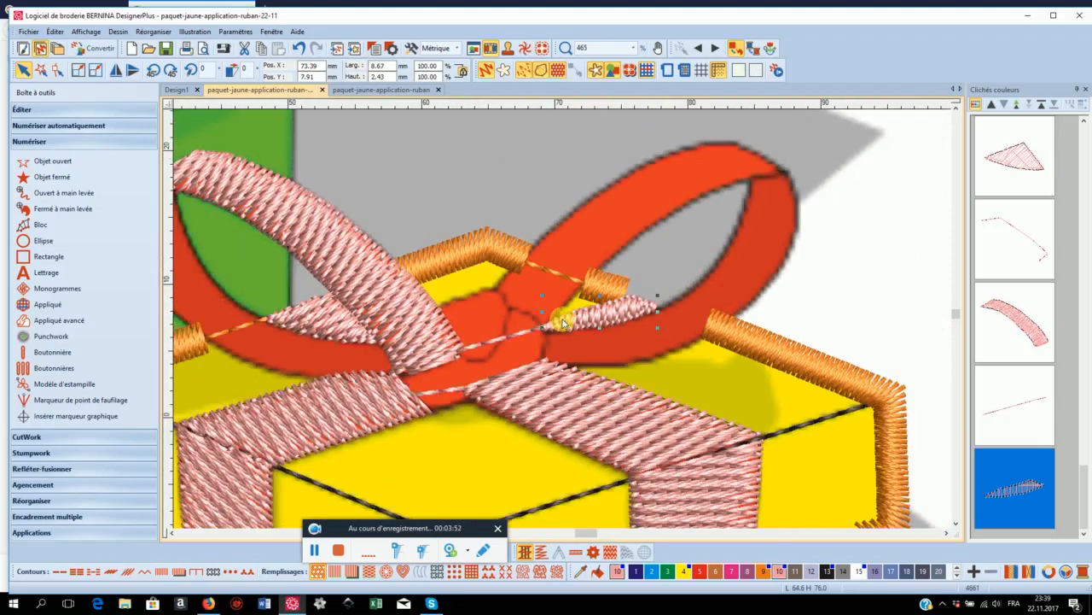
scroll(563, 321, down, 2)
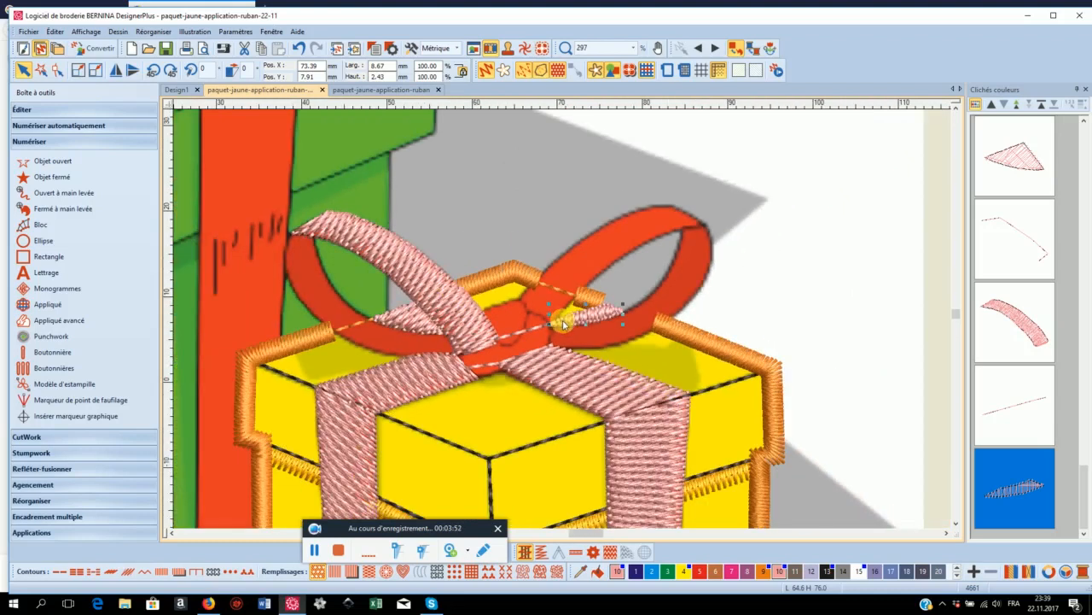
click(633, 48)
click(619, 89)
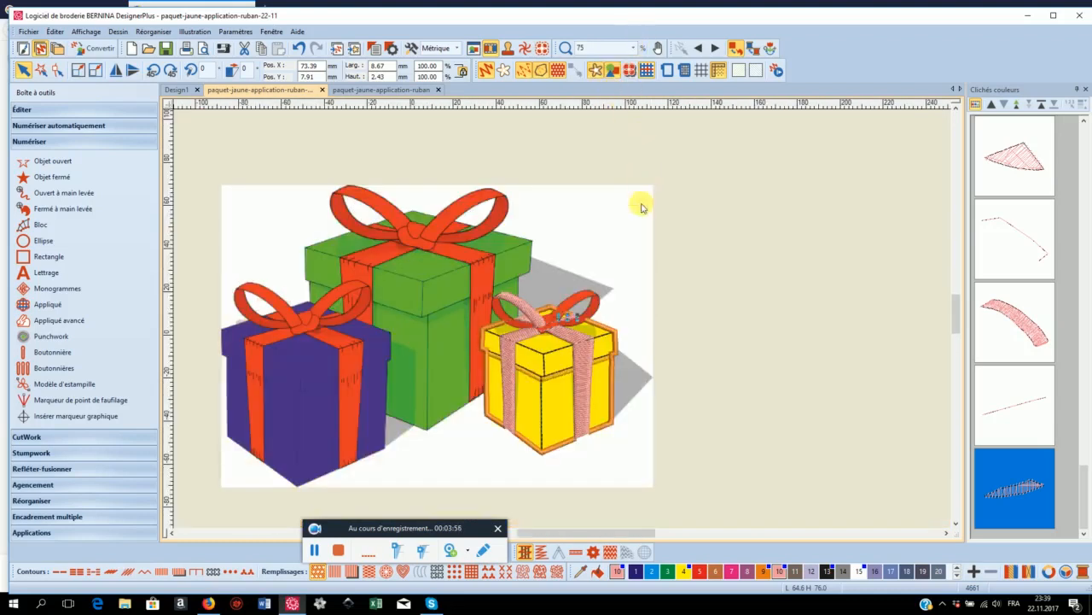
click(640, 220)
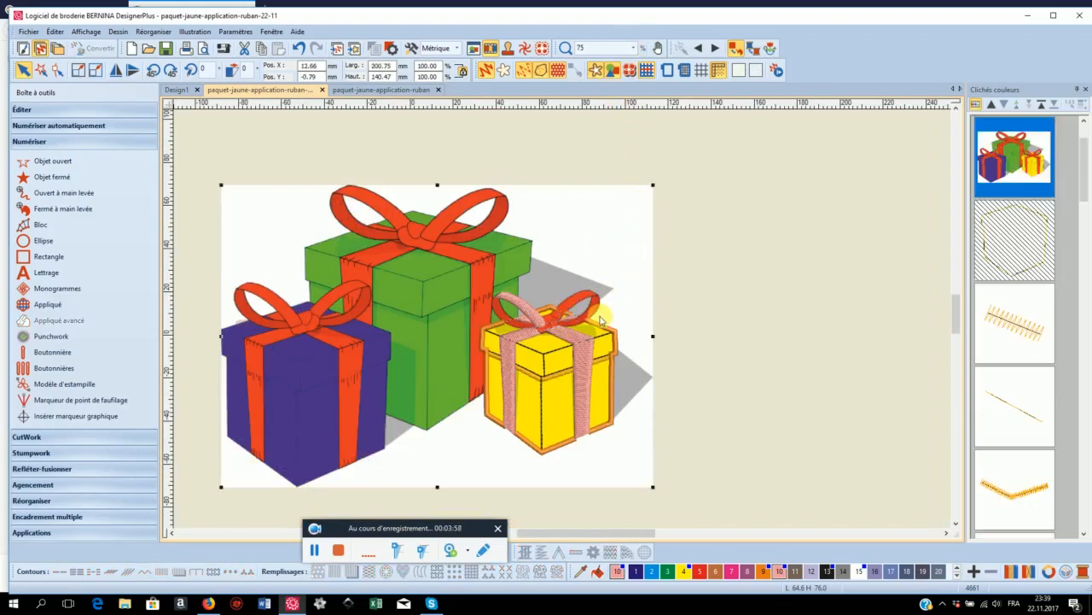
scroll(563, 322, up, 5)
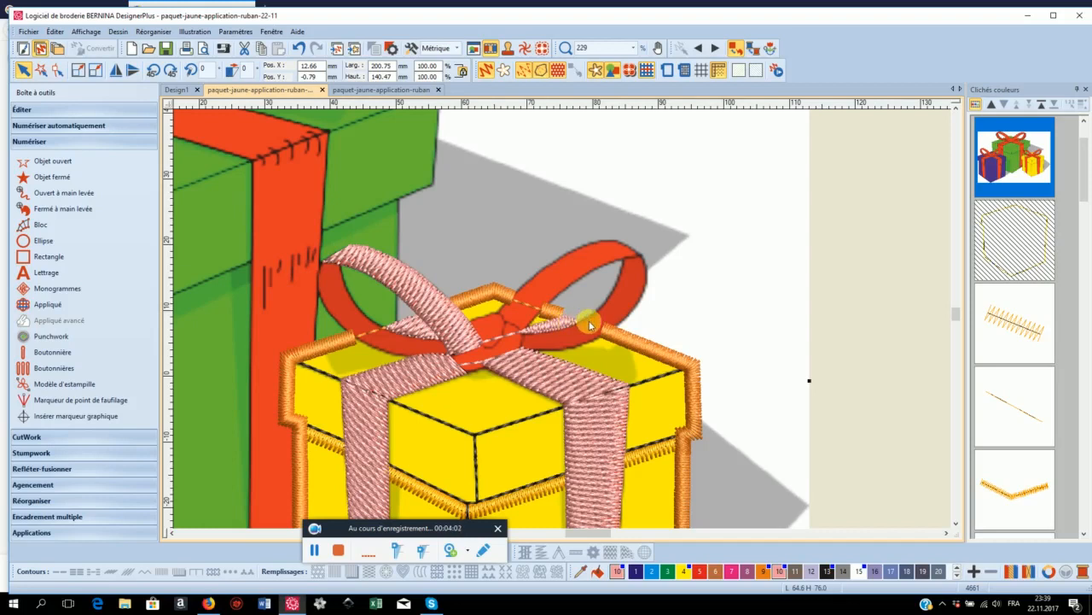
scroll(570, 323, up, 5)
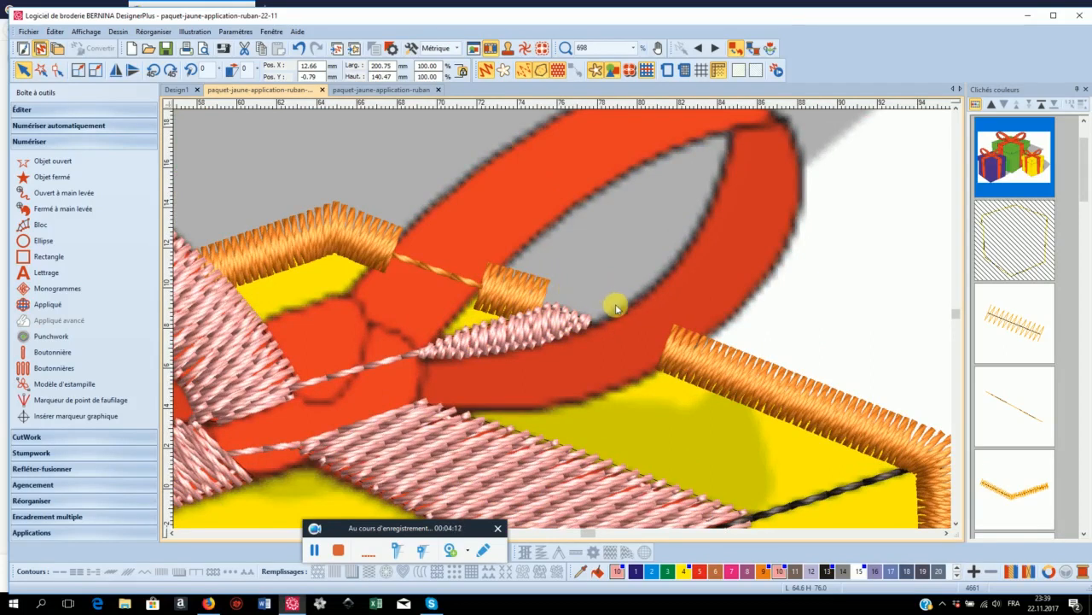
Reshape the small right-loop fill by extending its upper corner along the lid border and its outer tip along the loop, curving the inner point.
click(60, 71)
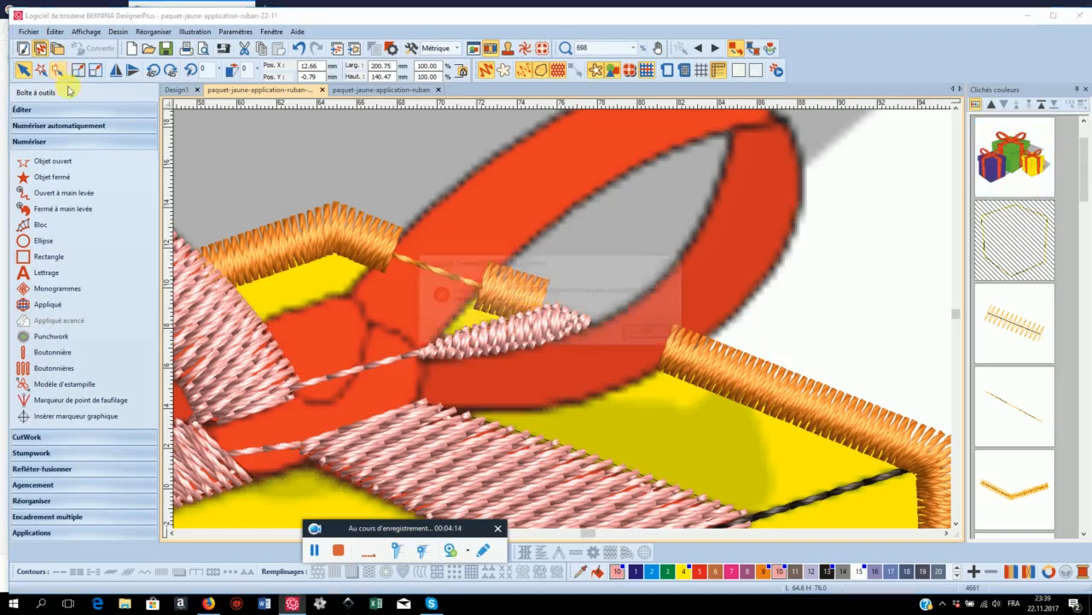
click(679, 261)
click(496, 337)
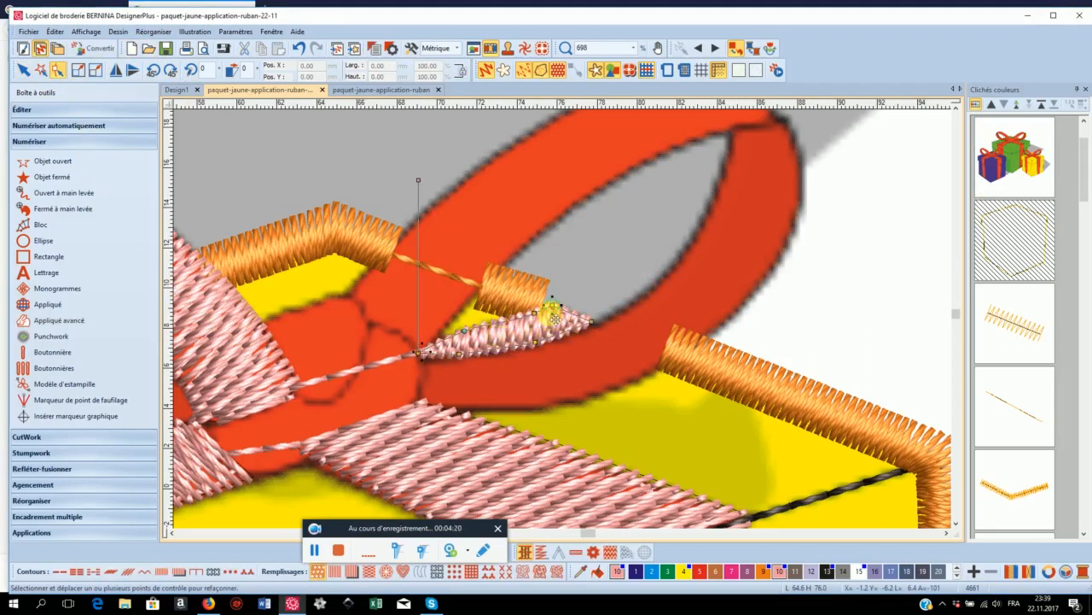
mouse_move(547, 307)
mouse_down()
mouse_move(529, 297)
mouse_move(544, 299)
mouse_move(557, 288)
mouse_move(549, 282)
mouse_up()
drag(591, 320, 615, 313)
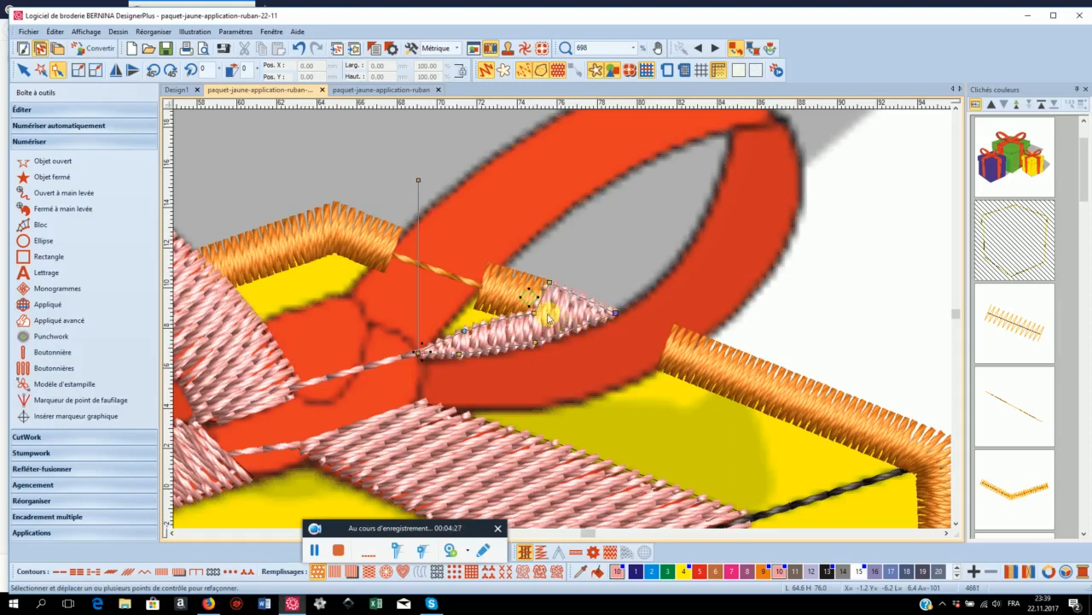
click(534, 313)
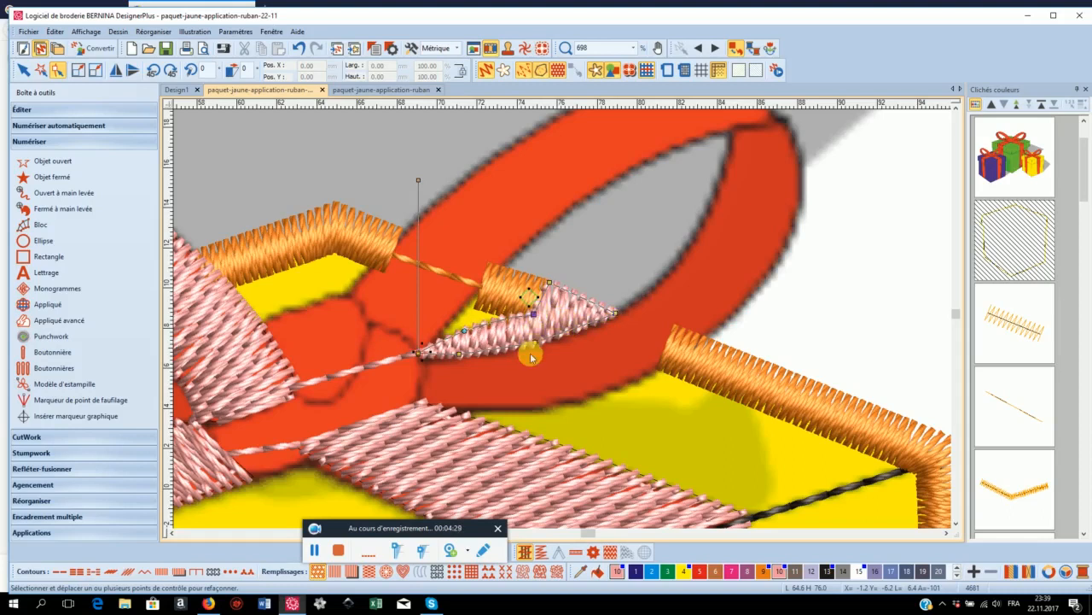
key(space)
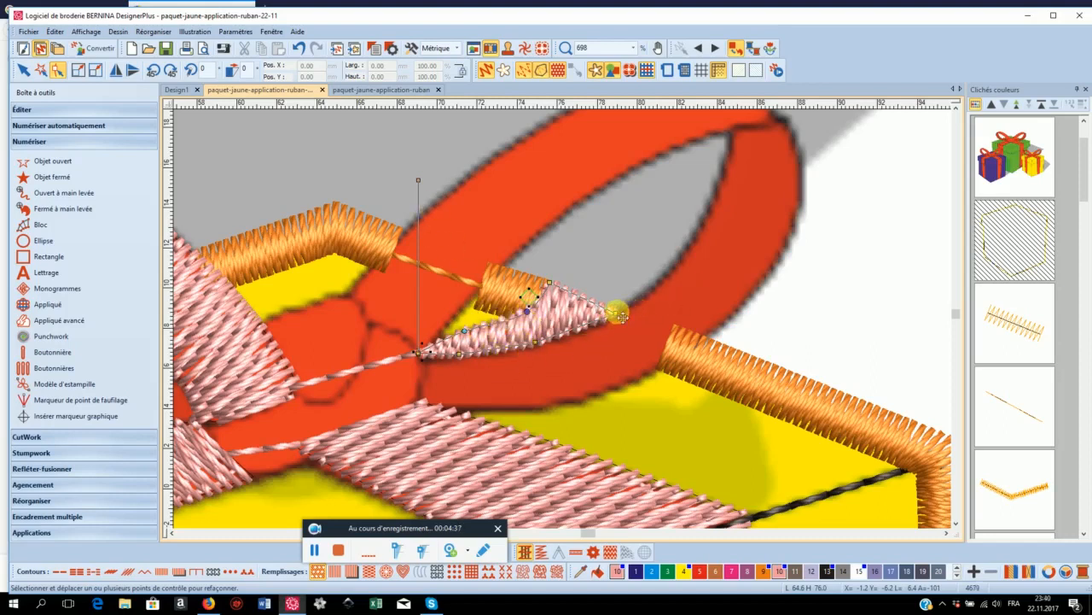
drag(618, 311, 621, 308)
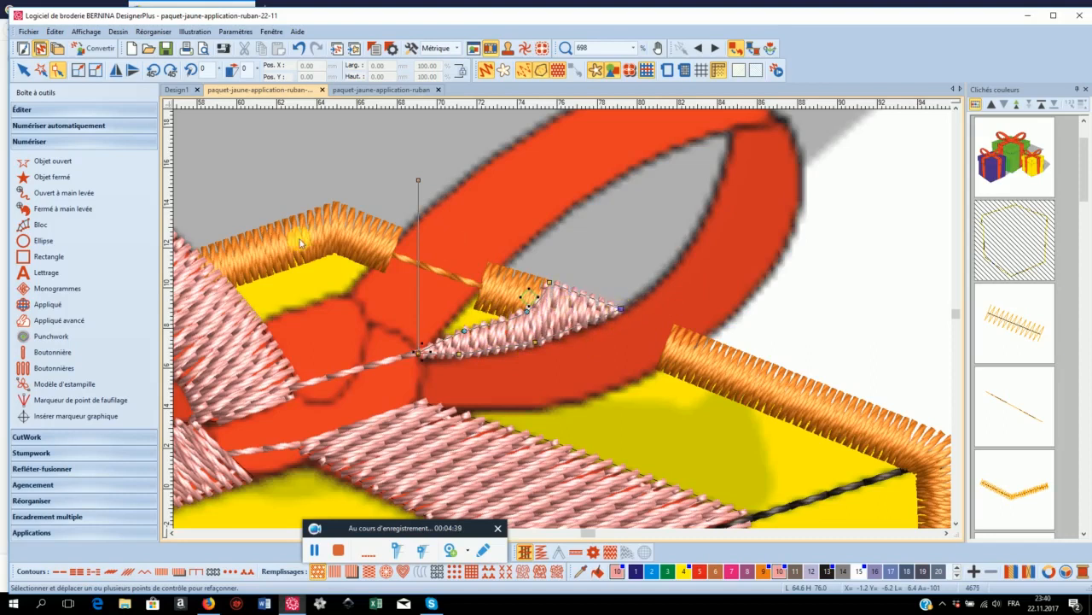
click(23, 71)
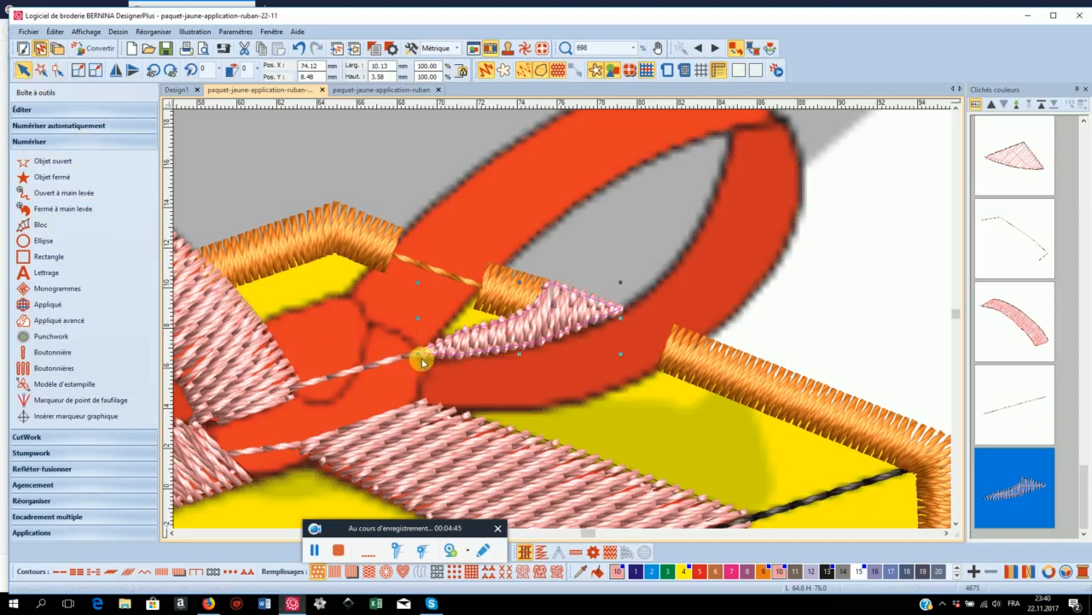
click(59, 74)
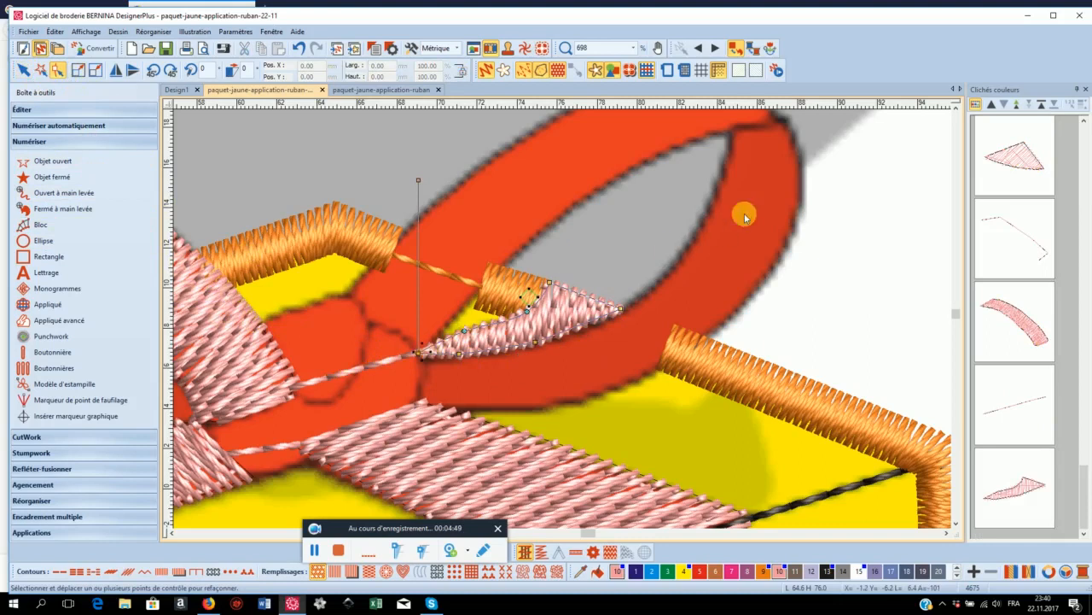
Digitize an open running-stitch line from the small fill's knot end up through the right loop's upper band to its outer tip.
scroll(774, 122, down, 1)
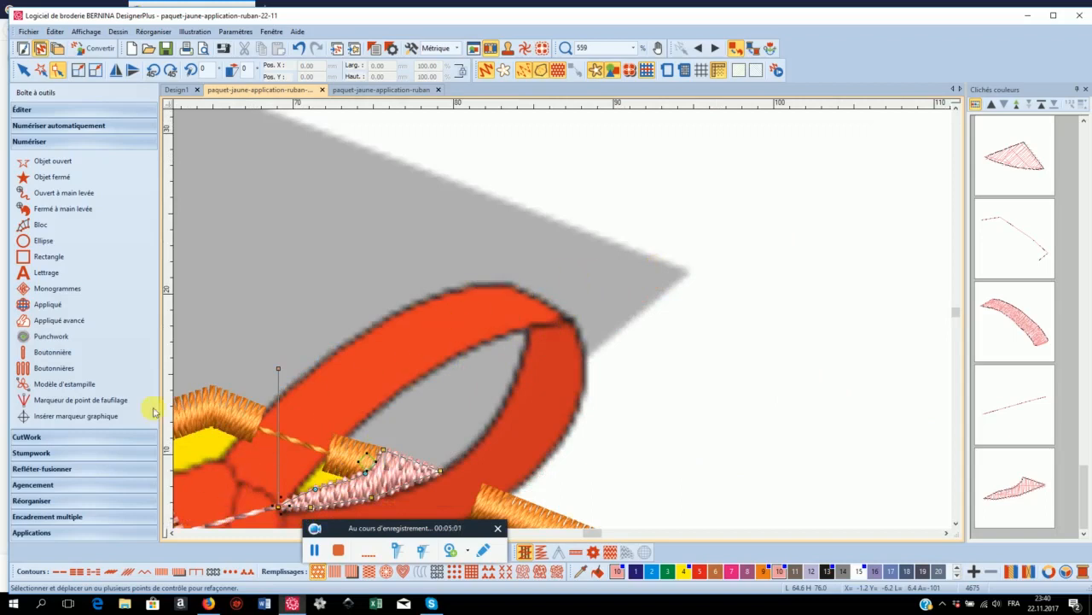
click(53, 161)
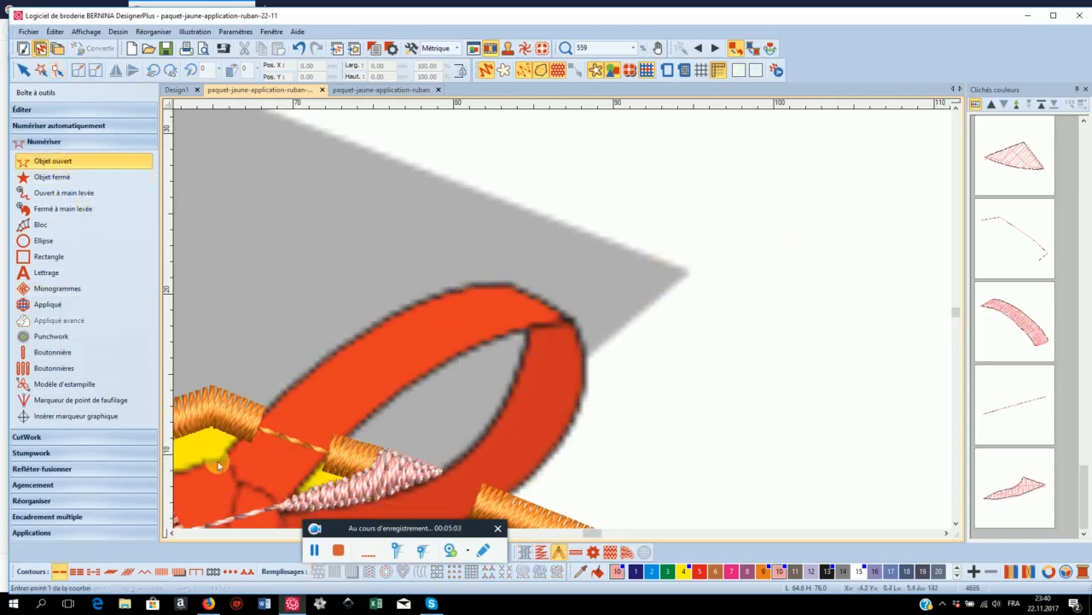
click(279, 501)
click(269, 458)
click(355, 365)
click(522, 305)
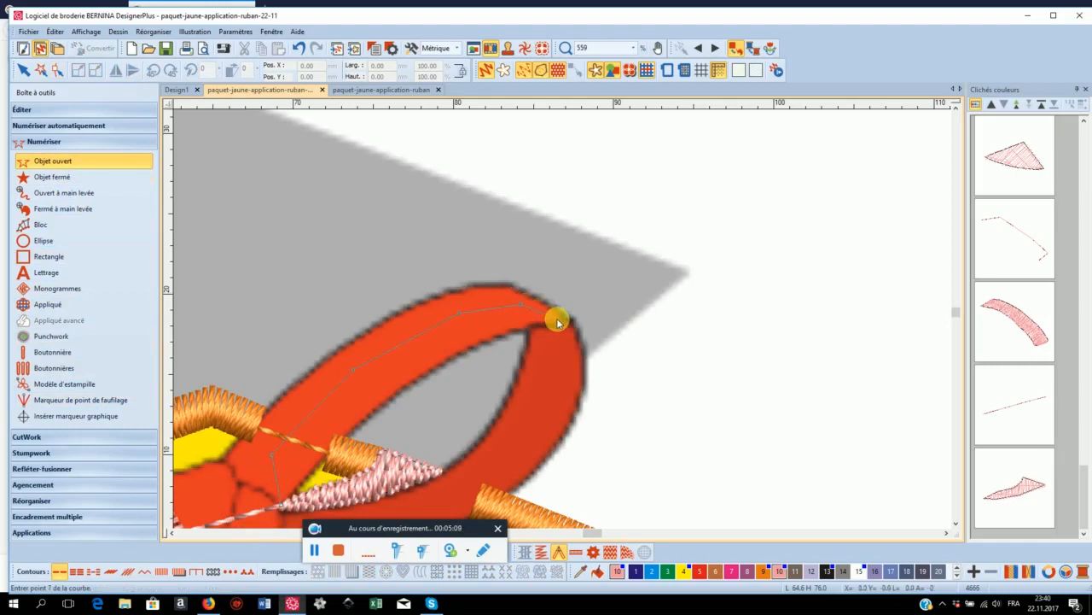
click(558, 321)
key(Return)
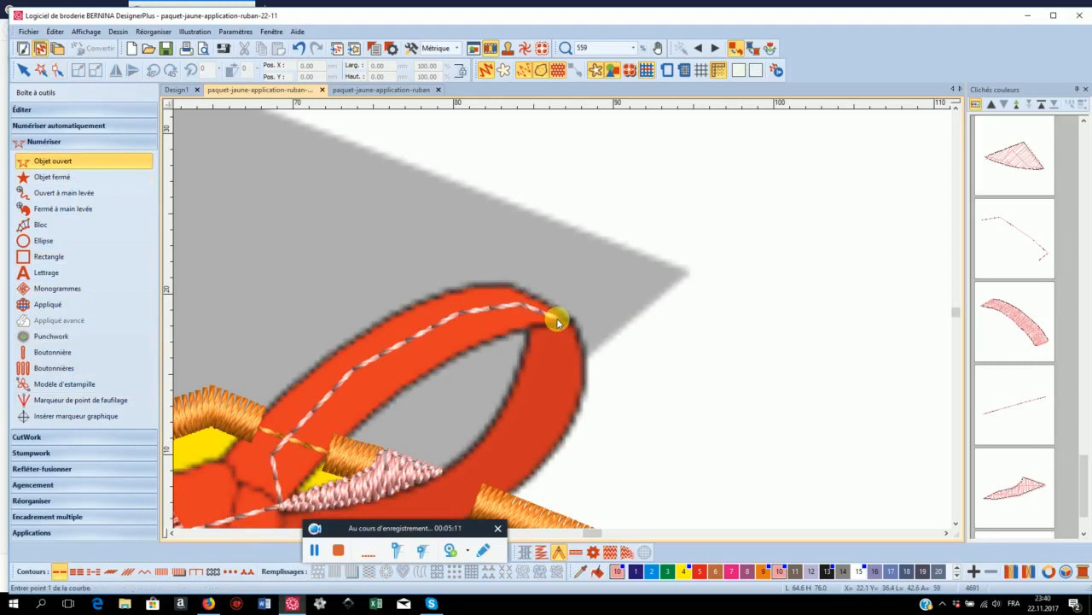
Digitize the upper band of the bow's right loop as a block from its outer tip down to the knot.
click(52, 224)
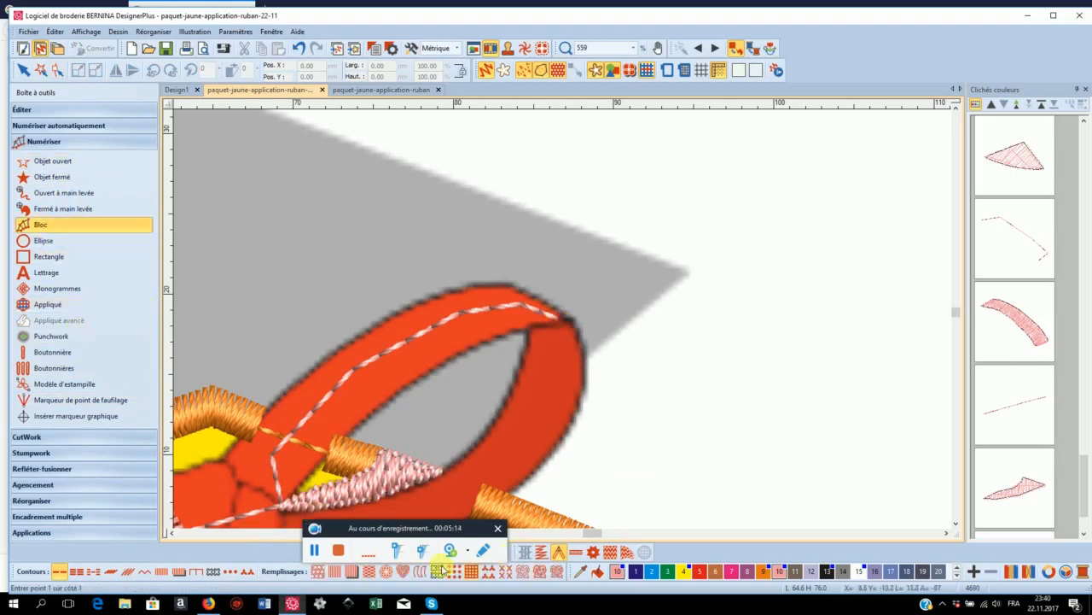
click(314, 551)
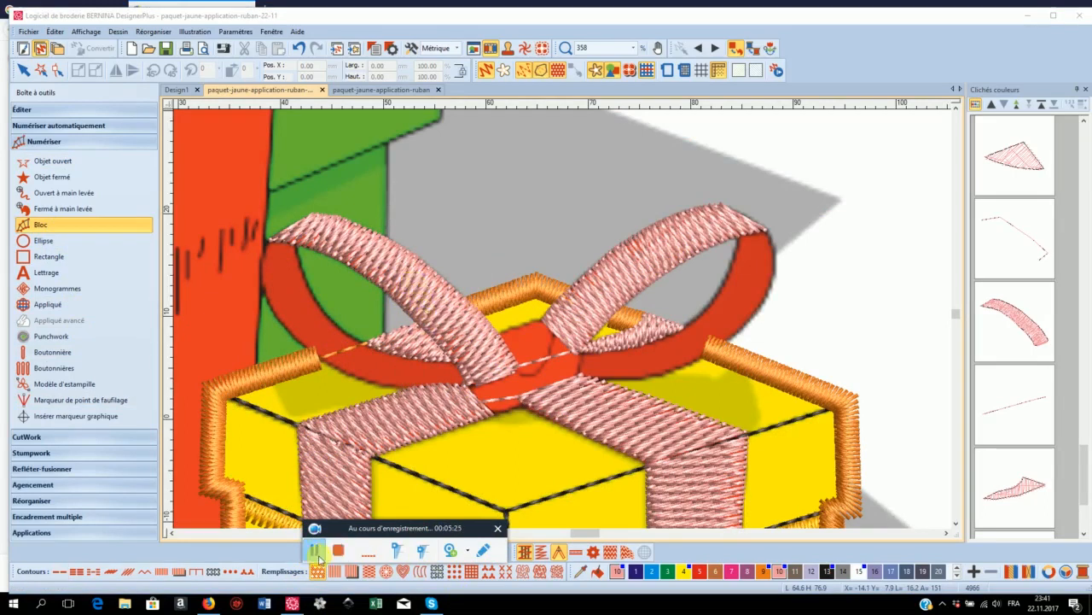
click(317, 552)
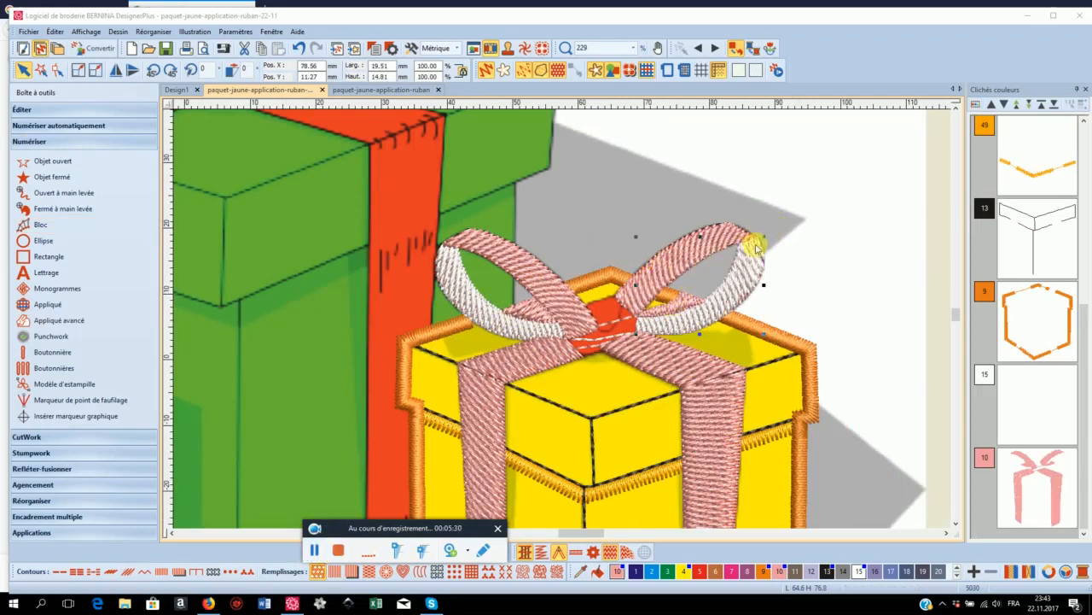
scroll(749, 232, up, 4)
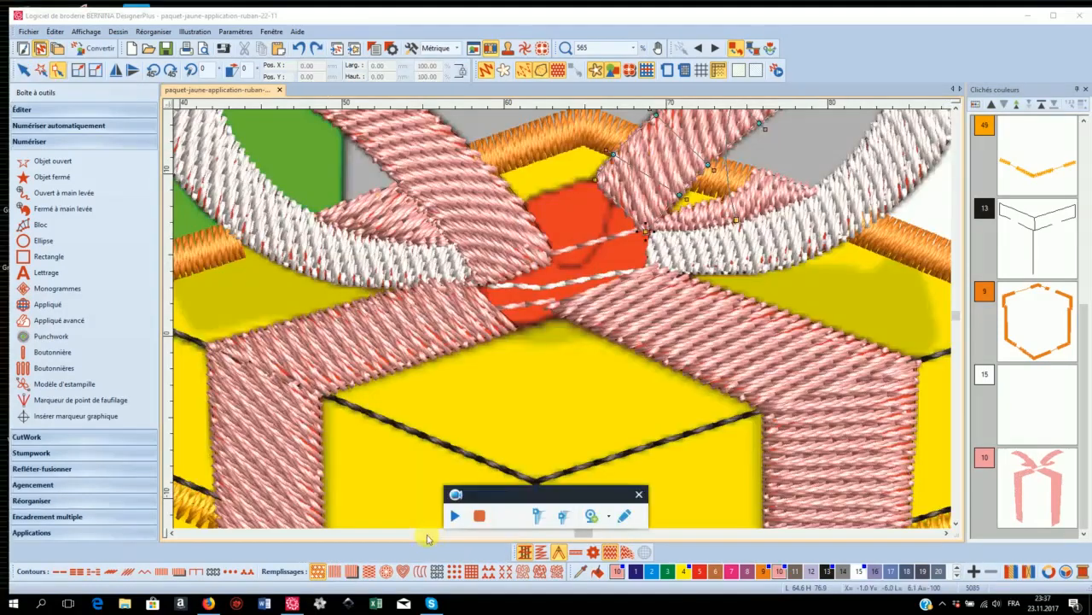
click(455, 515)
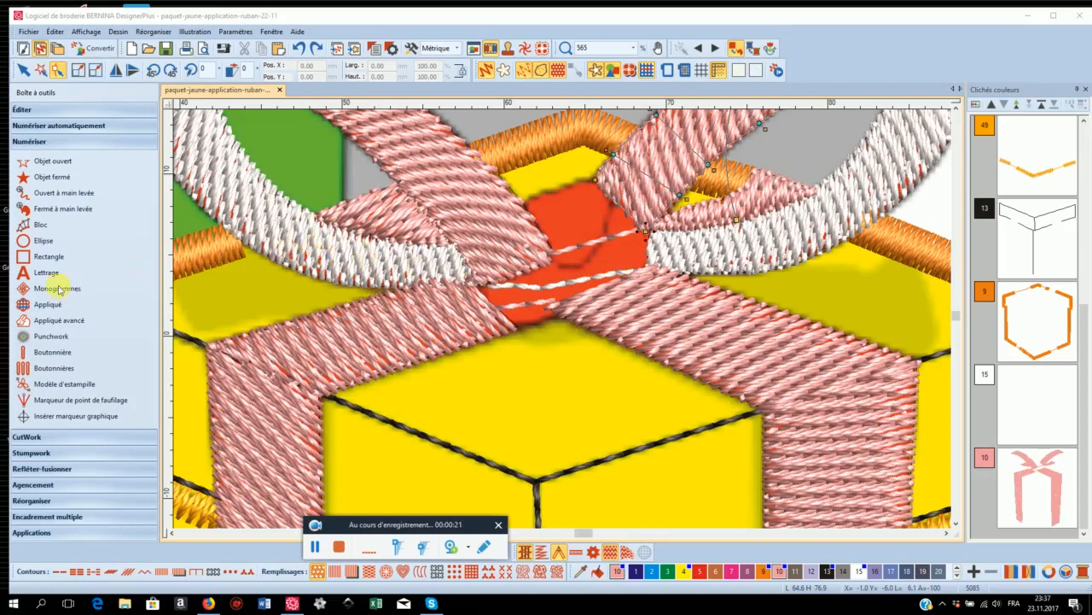
Digitize the lower part of the bow's knot as a curved block from the right loop's base across to the left loop's base.
click(23, 70)
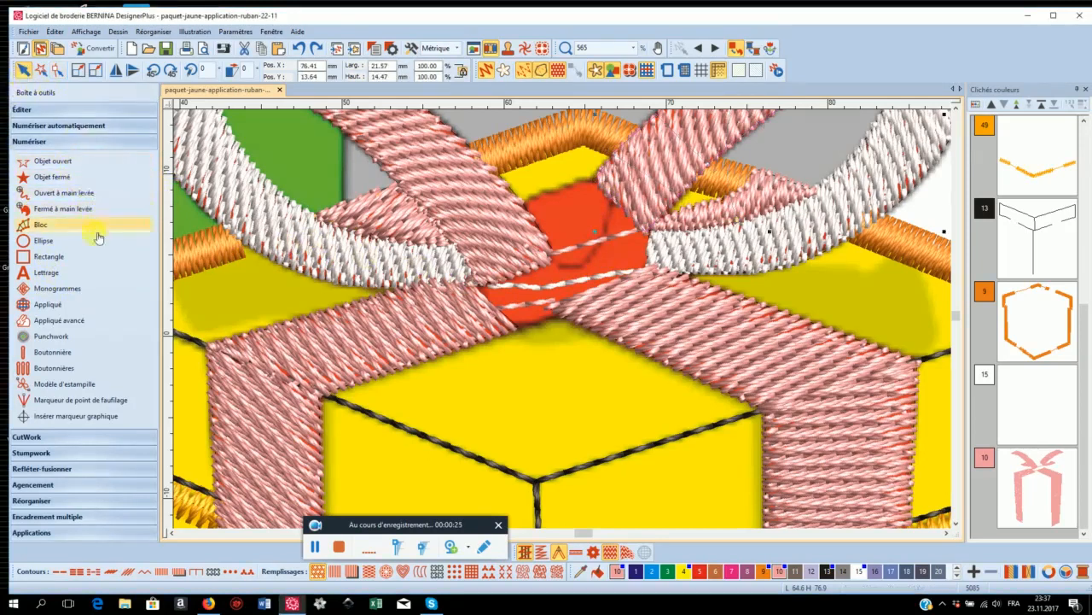
click(49, 228)
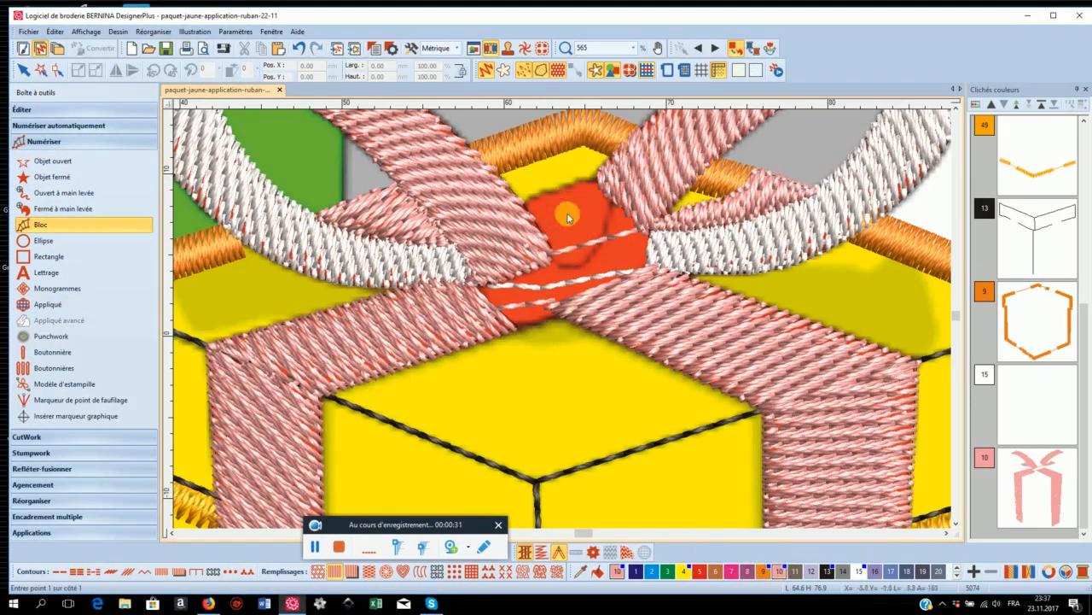
click(651, 233)
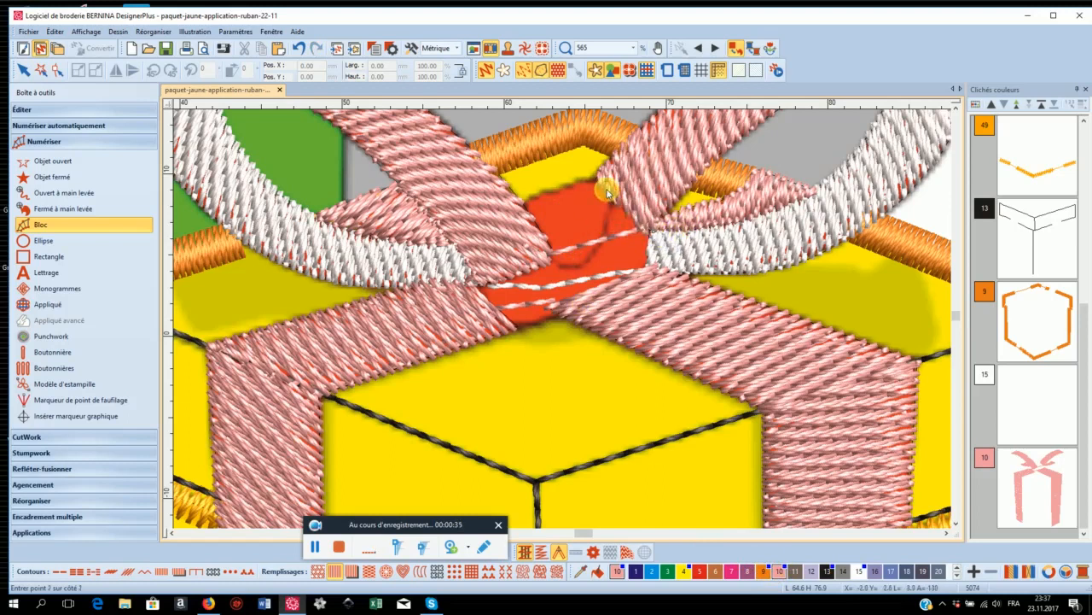
click(651, 271)
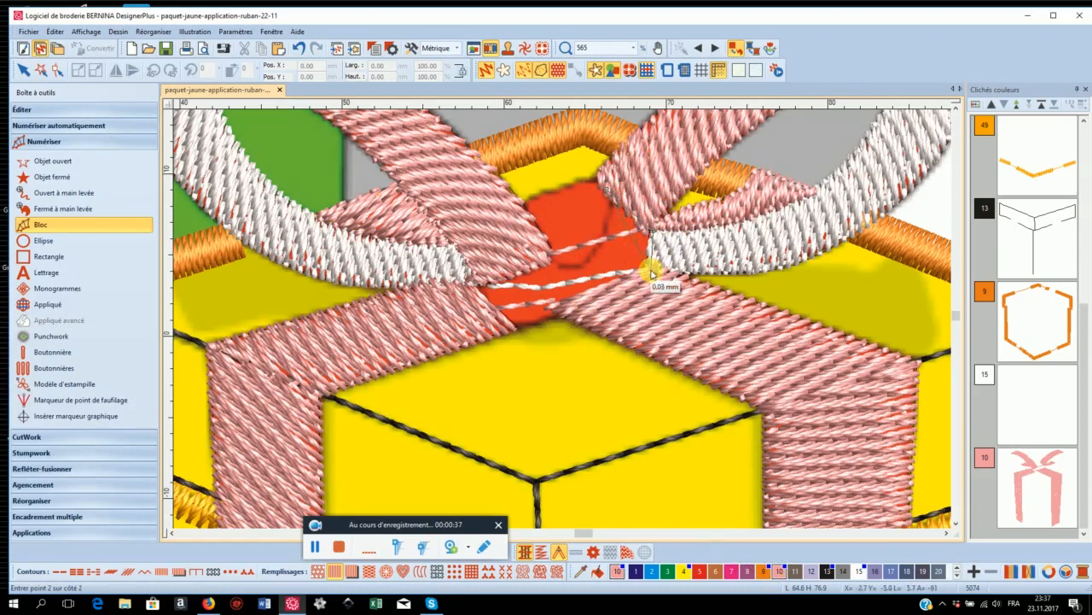
click(604, 240)
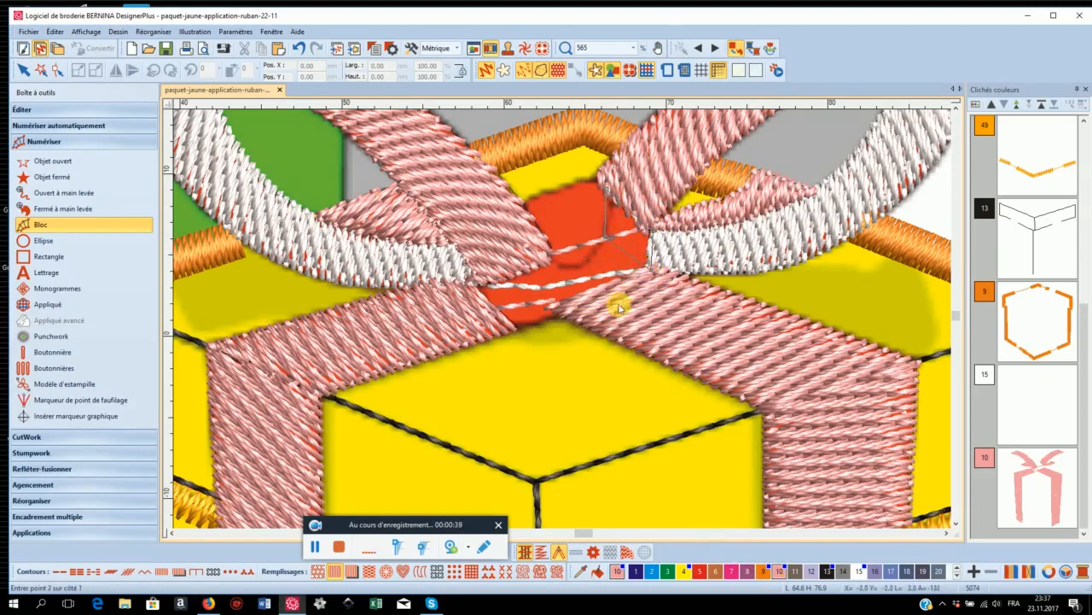
click(587, 247)
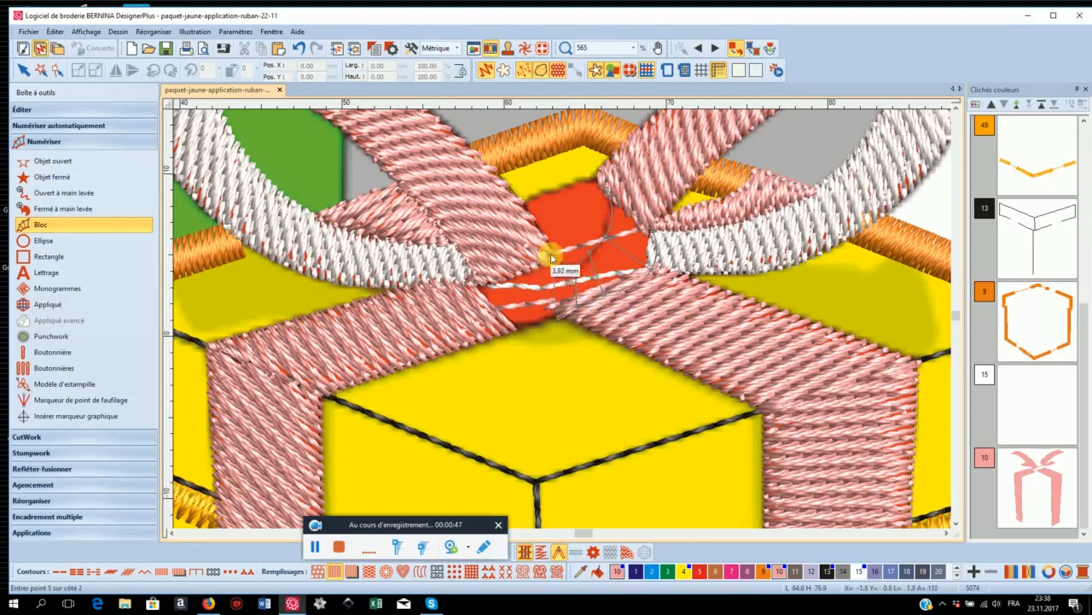
click(545, 255)
click(521, 258)
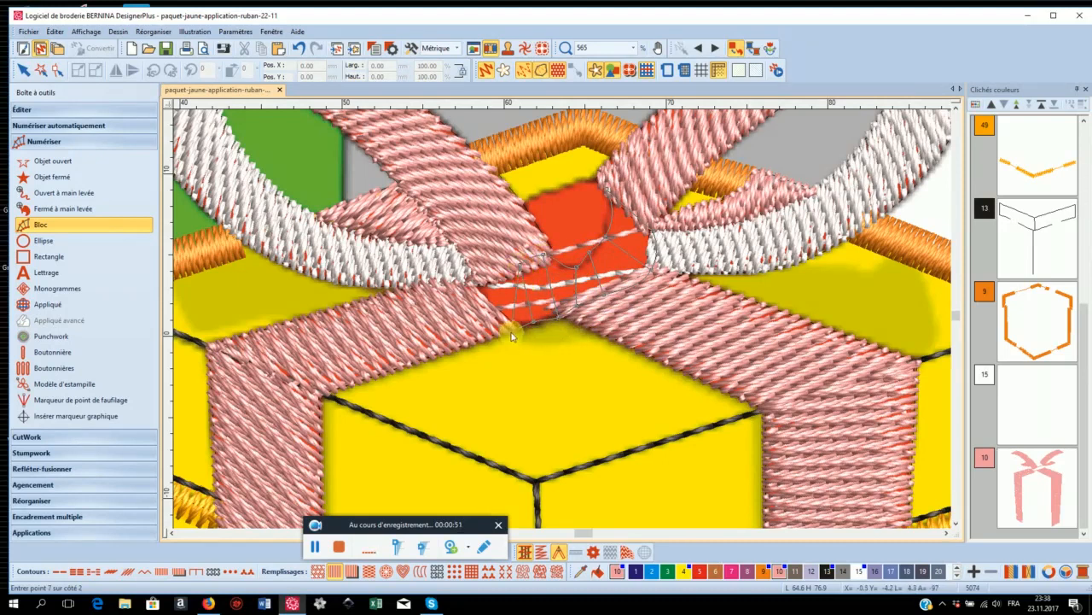
click(489, 267)
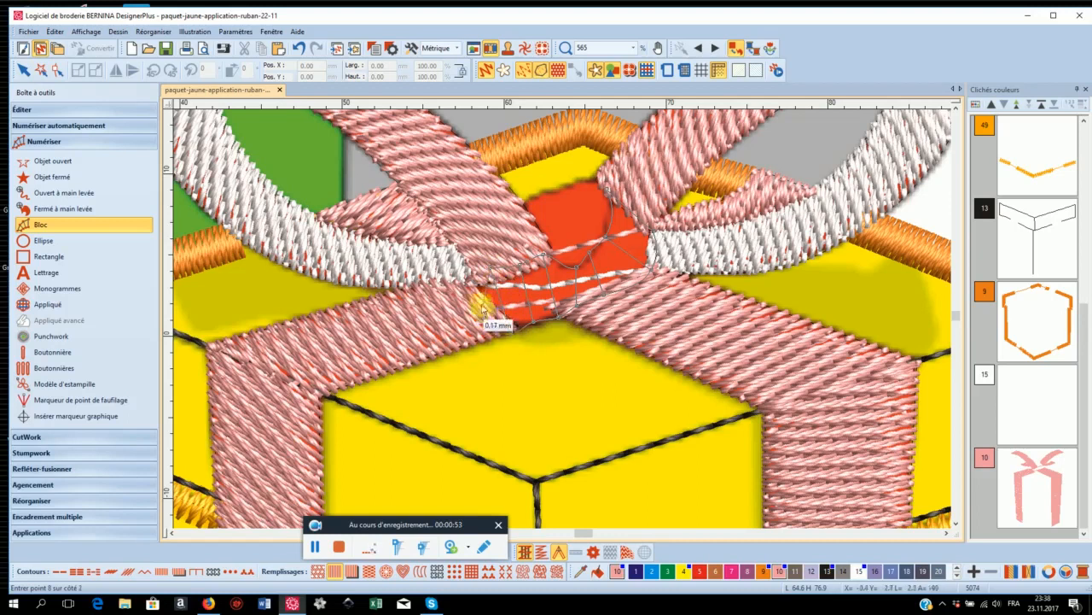
click(455, 263)
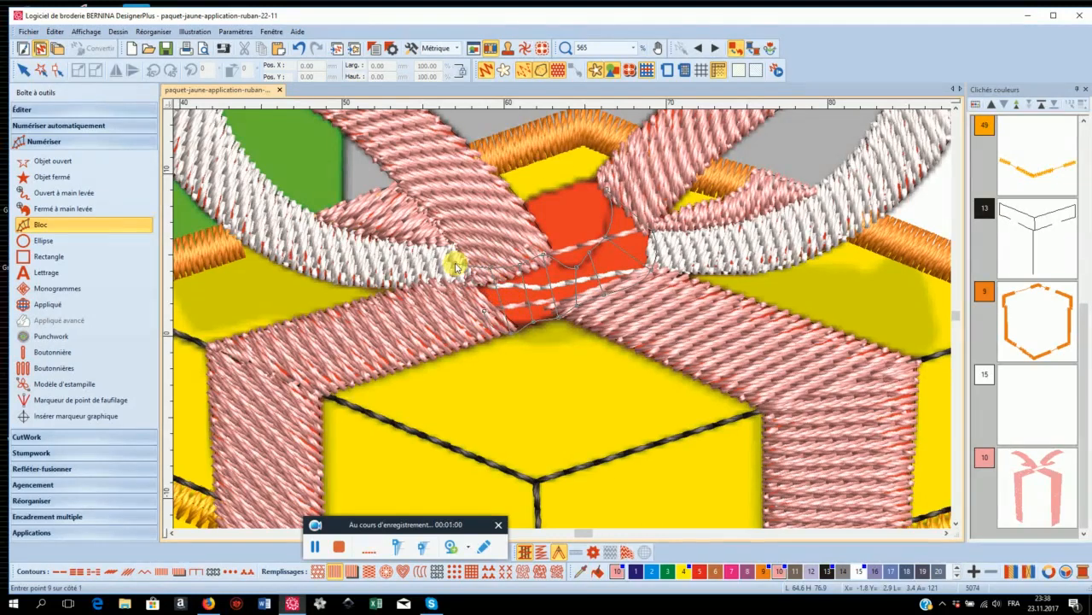
key(Return)
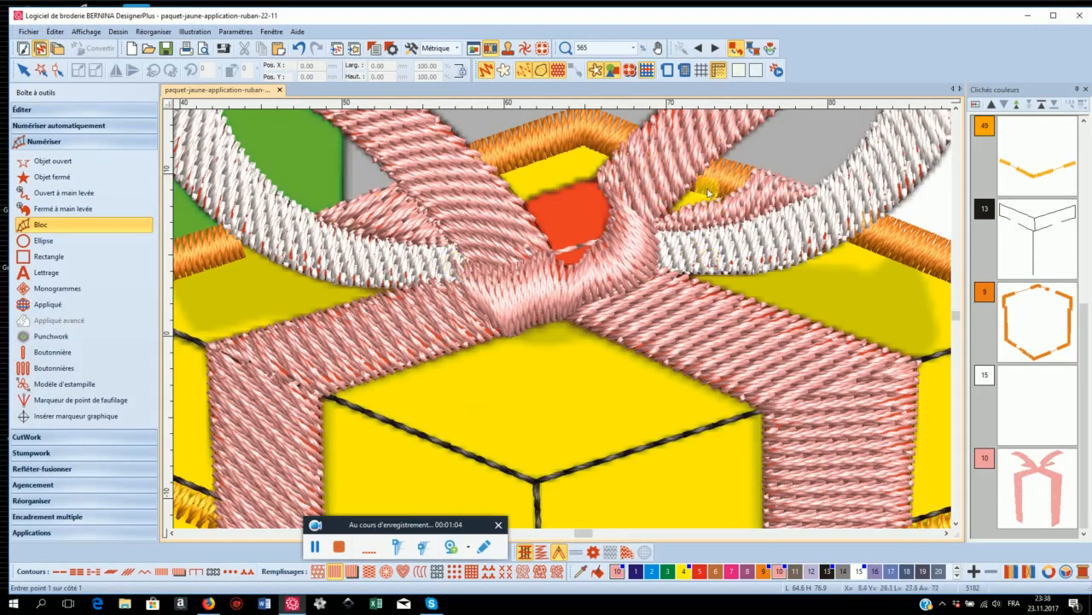
Reshape the knot block by moving a control point on its upper edge and extending its lower corner outward over the left ribbon.
click(57, 72)
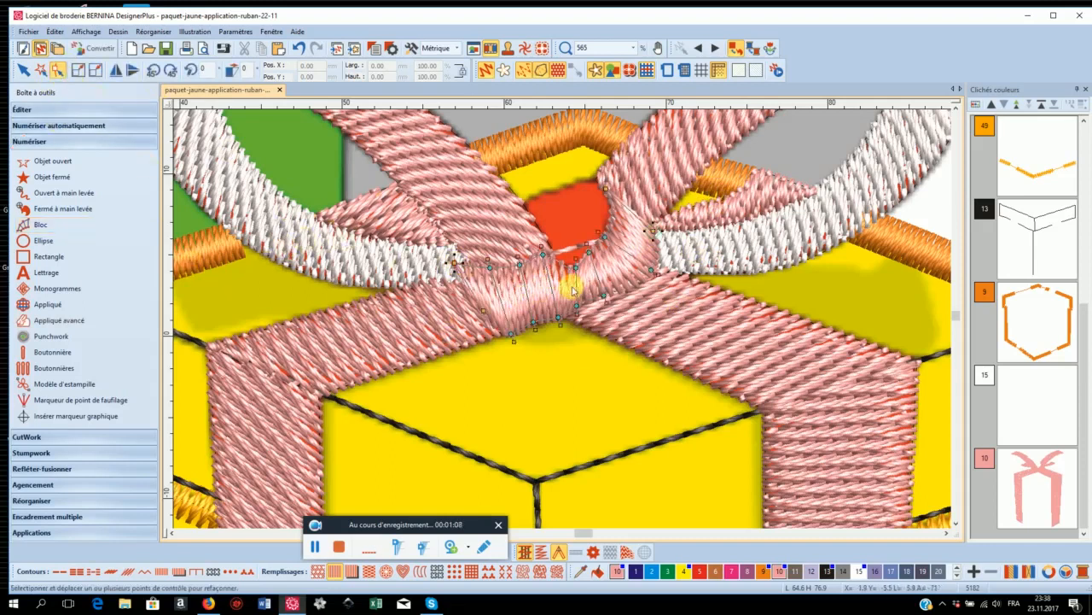
drag(576, 267, 568, 265)
drag(574, 269, 570, 273)
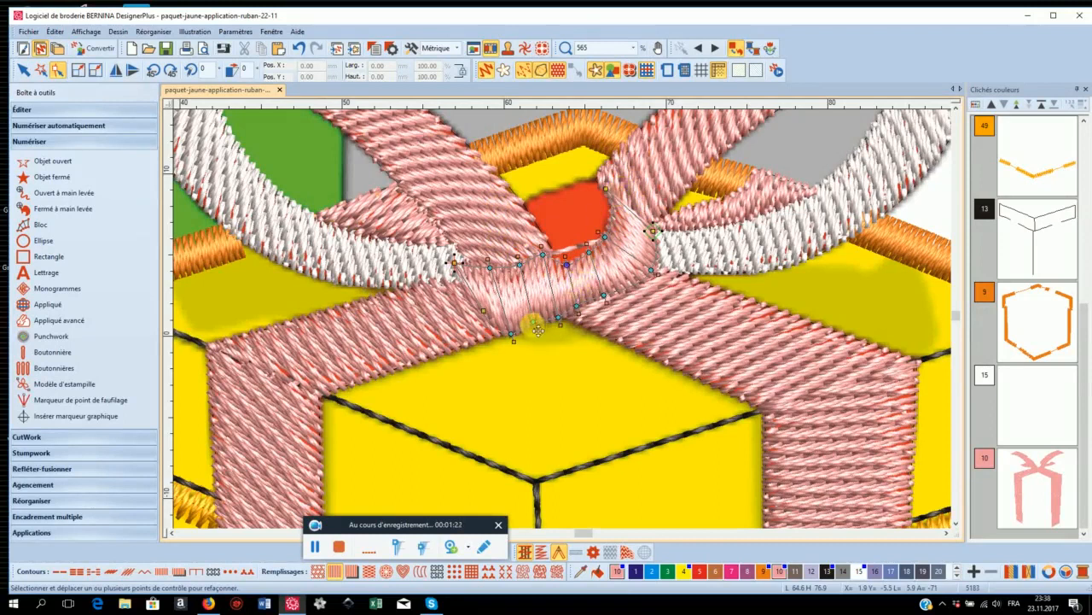
drag(538, 330, 478, 318)
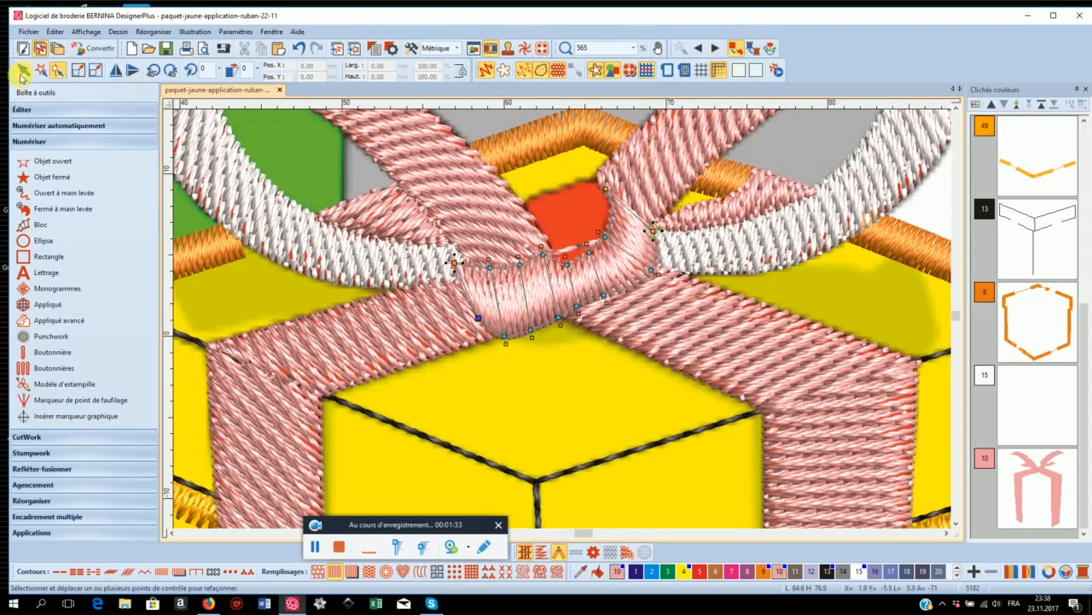
click(336, 547)
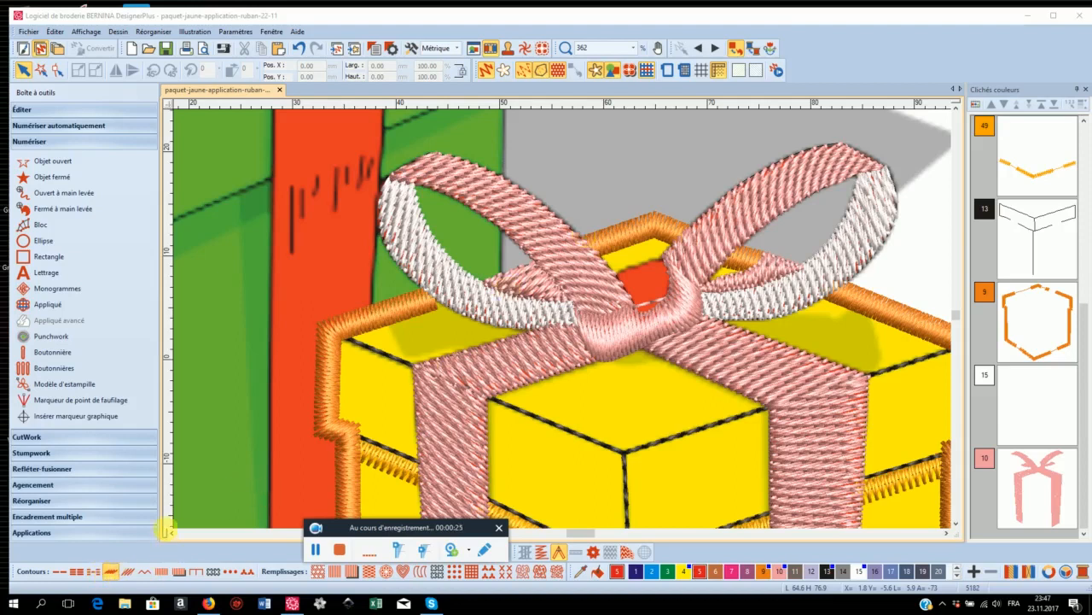
Digitize a closed outline object in colour 5 around the small ribbon fill inside the bow's right loop.
click(53, 179)
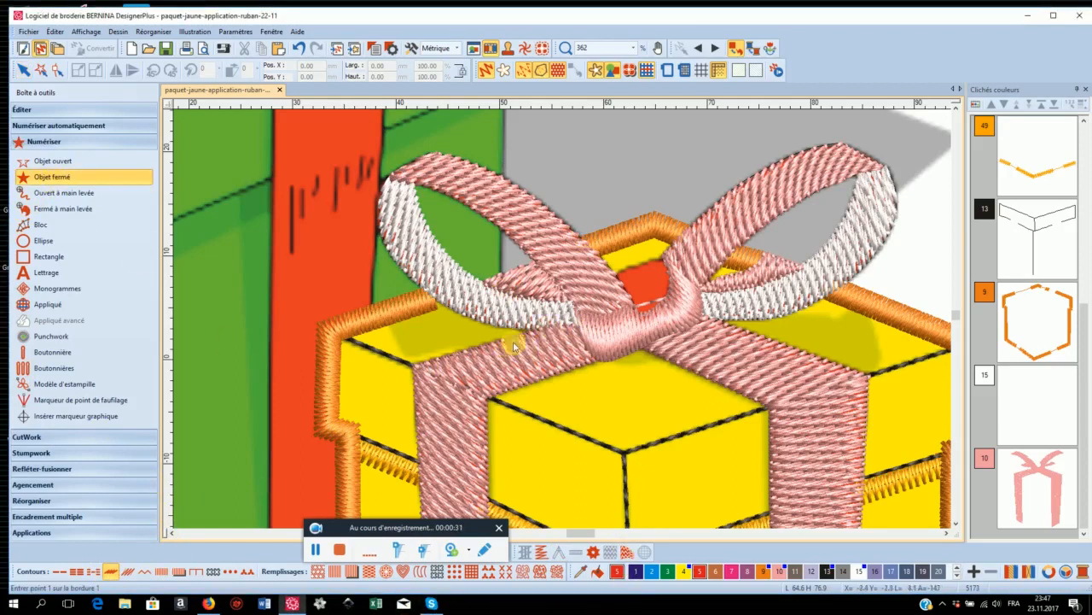
click(701, 572)
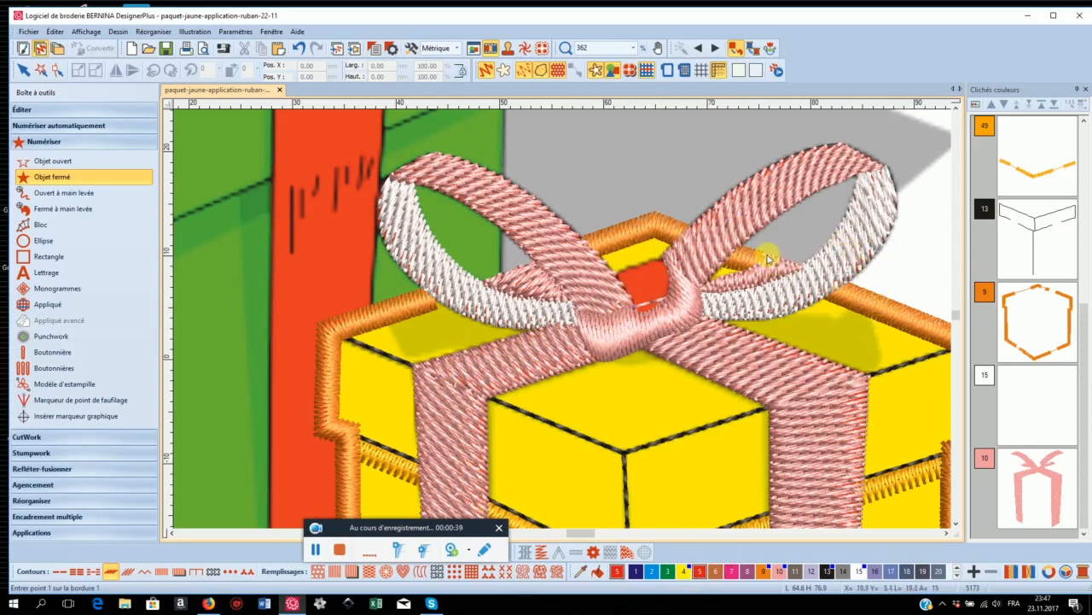
scroll(769, 259, up, 2)
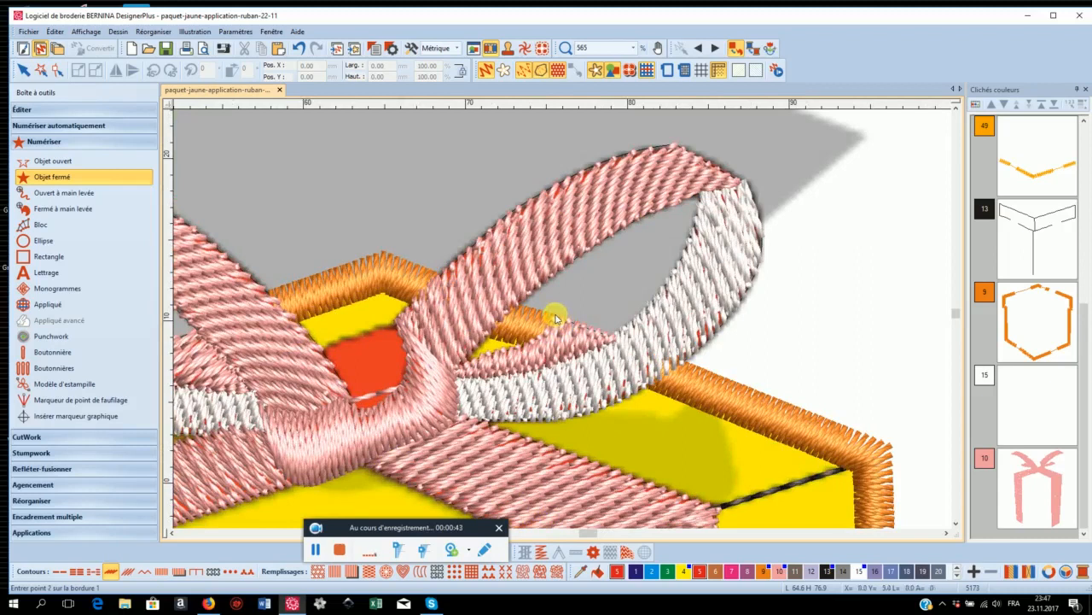
click(554, 315)
click(614, 340)
click(568, 360)
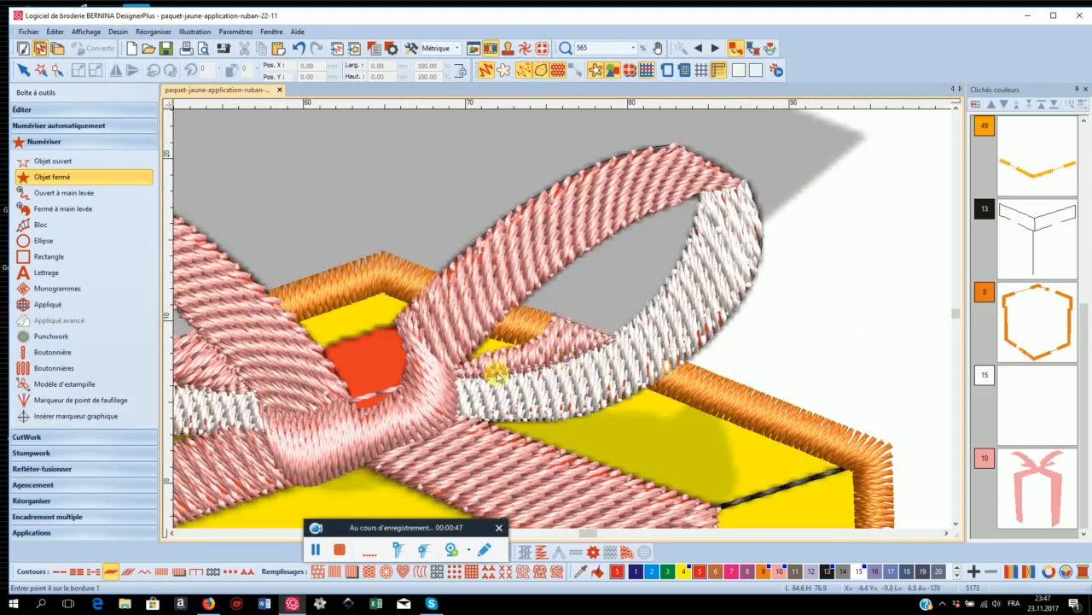
click(505, 382)
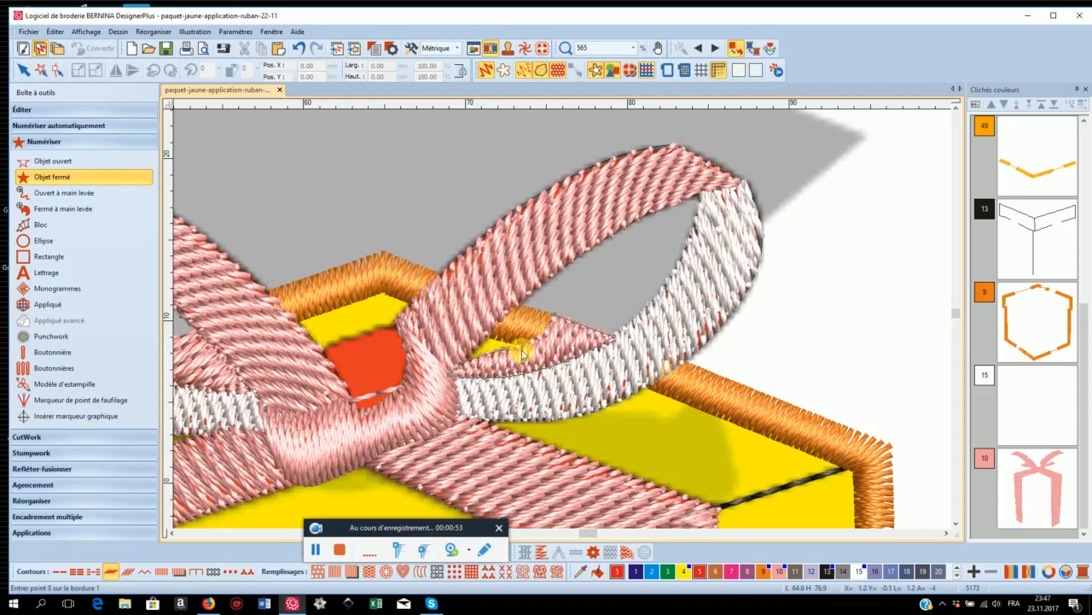
click(554, 322)
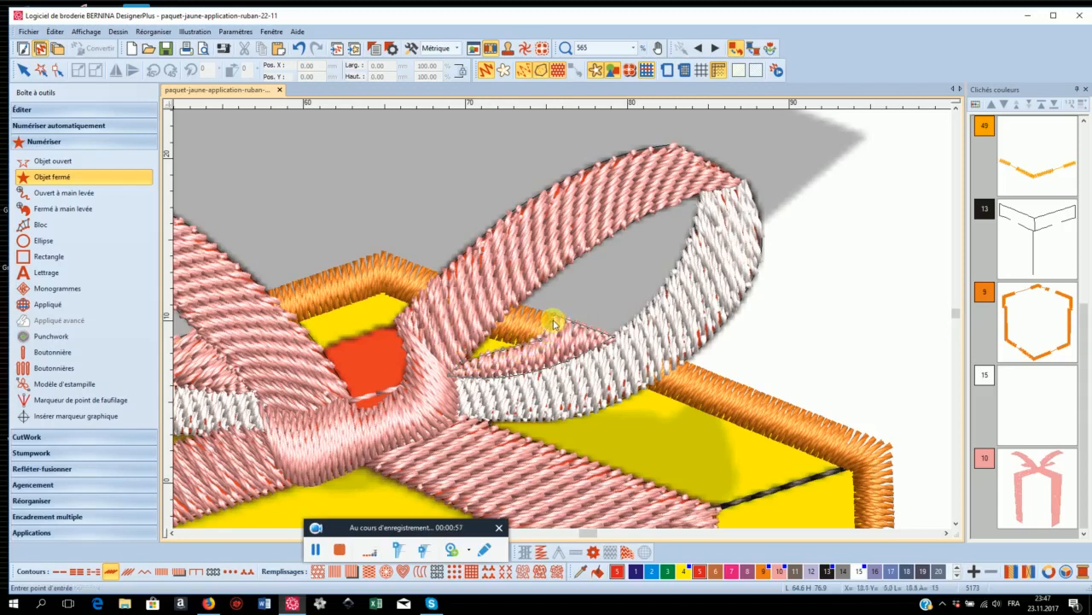
key(Return)
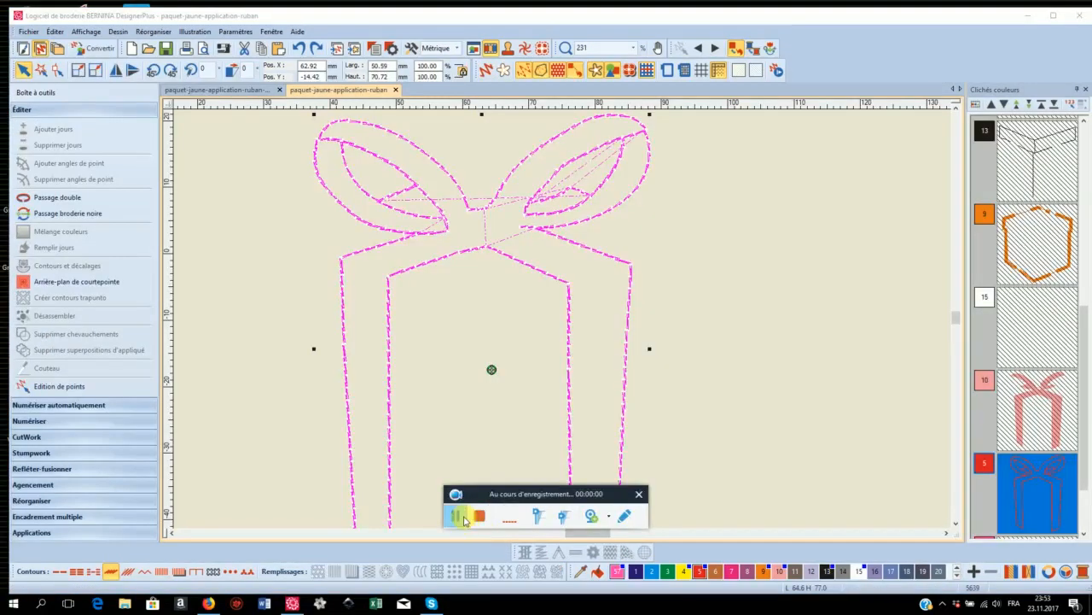
Apply a blackwork run to the selected colour 5 ribbon and bow outlines, setting the entry point.
click(310, 551)
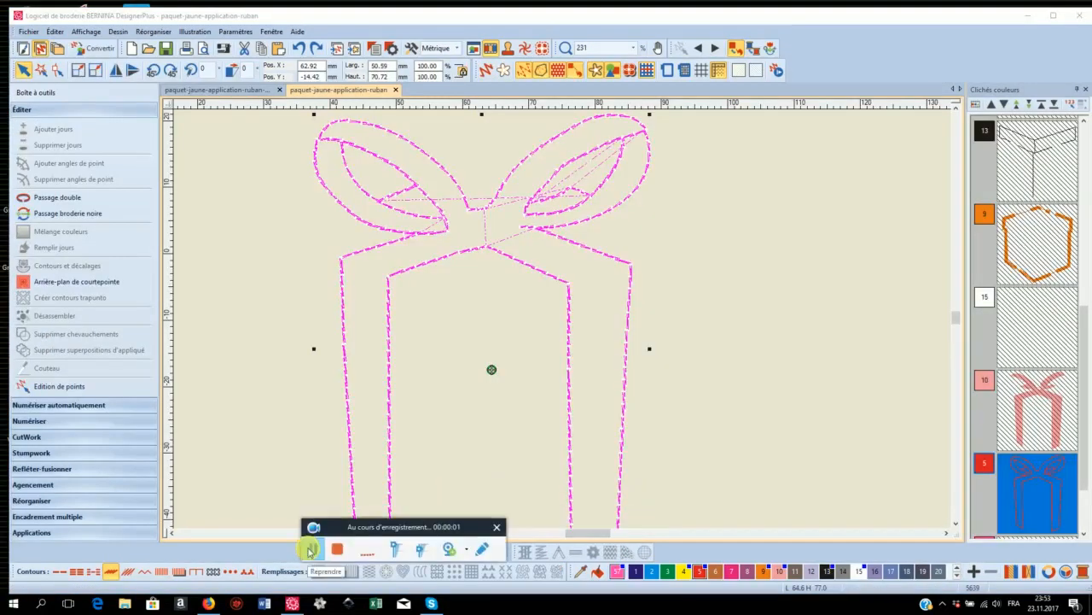
click(310, 550)
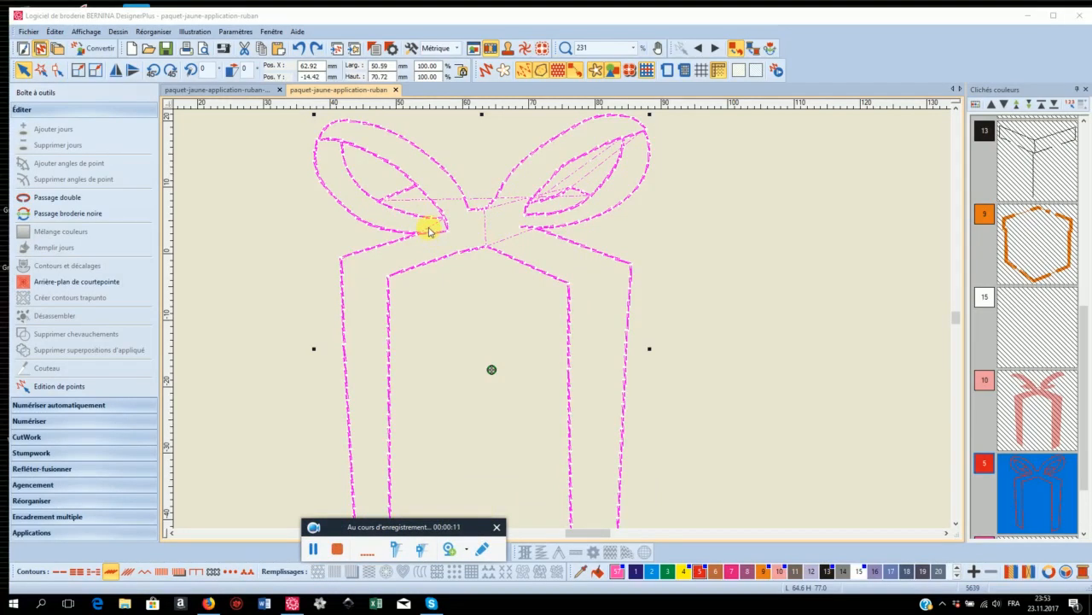
scroll(429, 231, up, 1)
scroll(563, 321, up, 1)
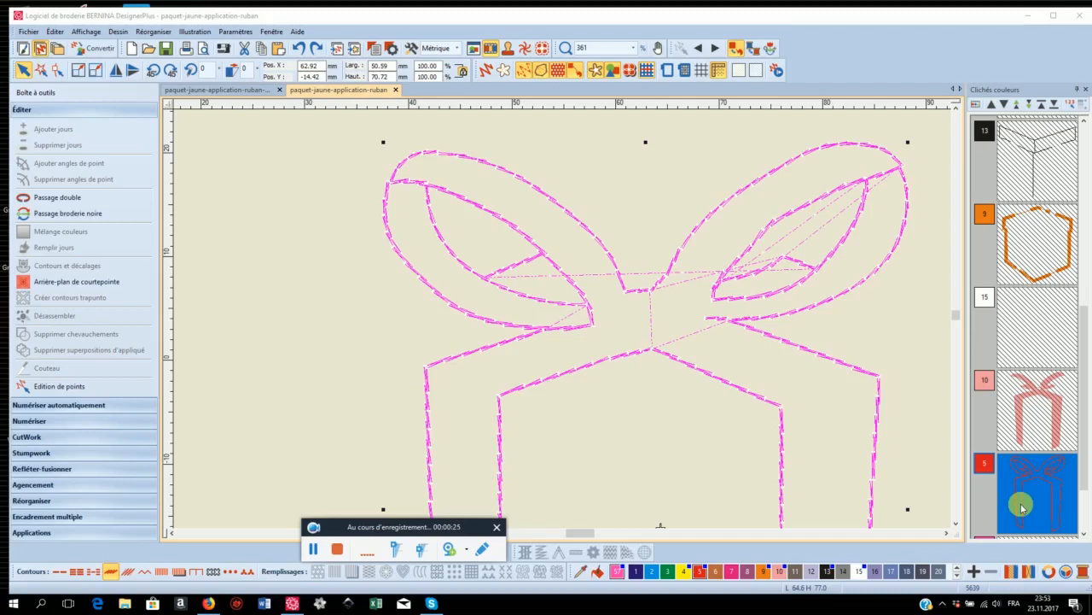
click(71, 214)
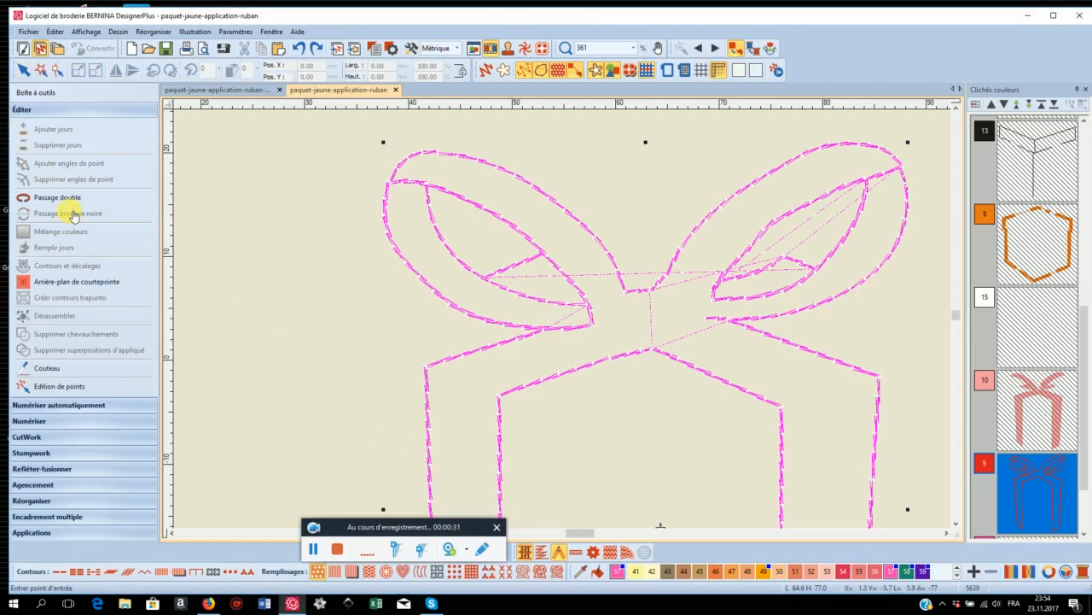
key(Return)
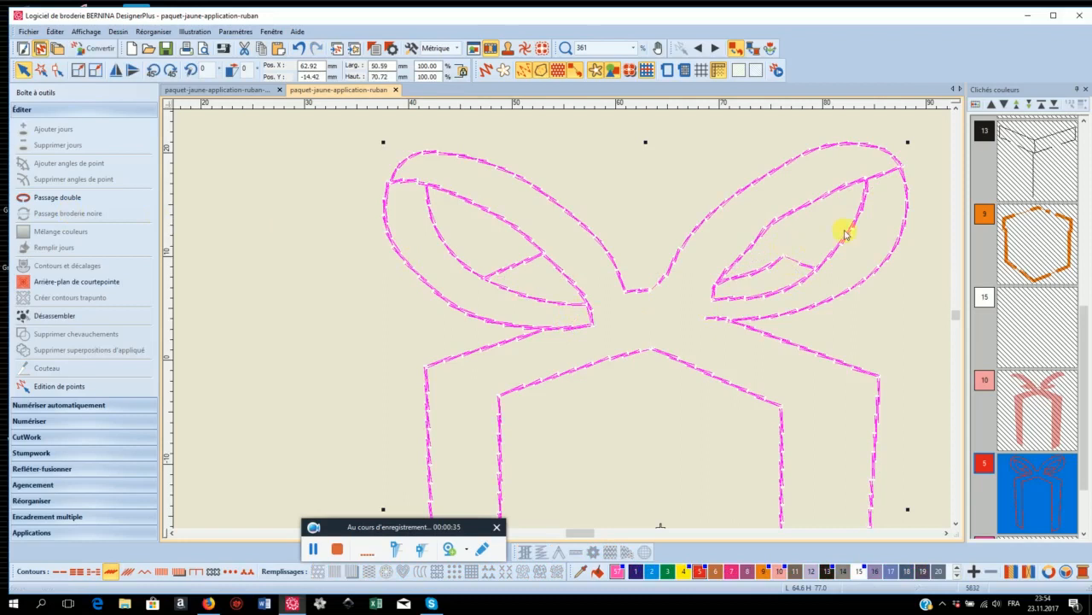
scroll(560, 320, down, 6)
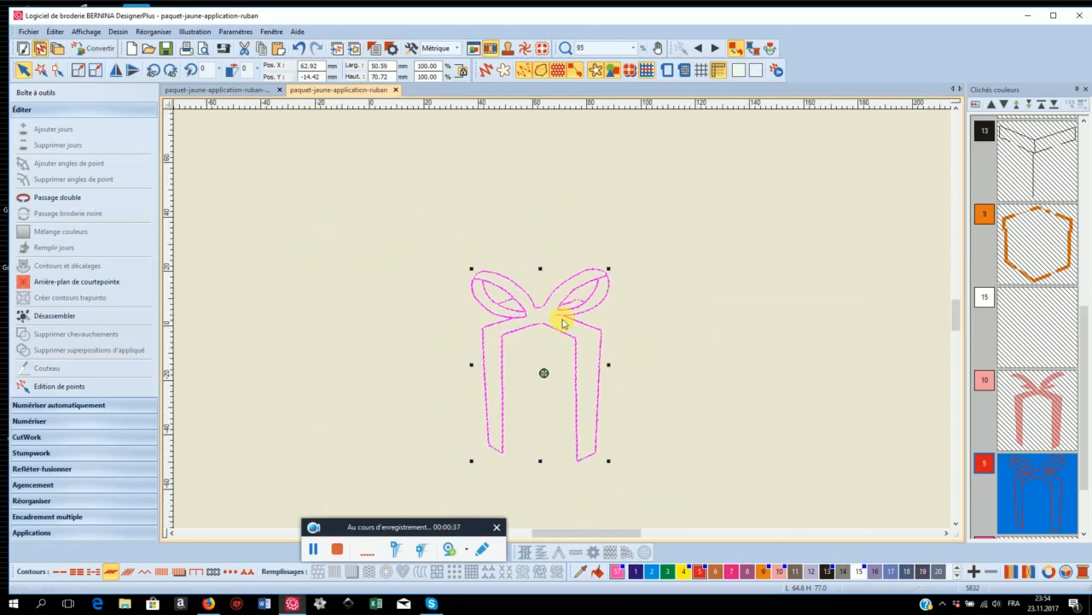
scroll(560, 320, up, 4)
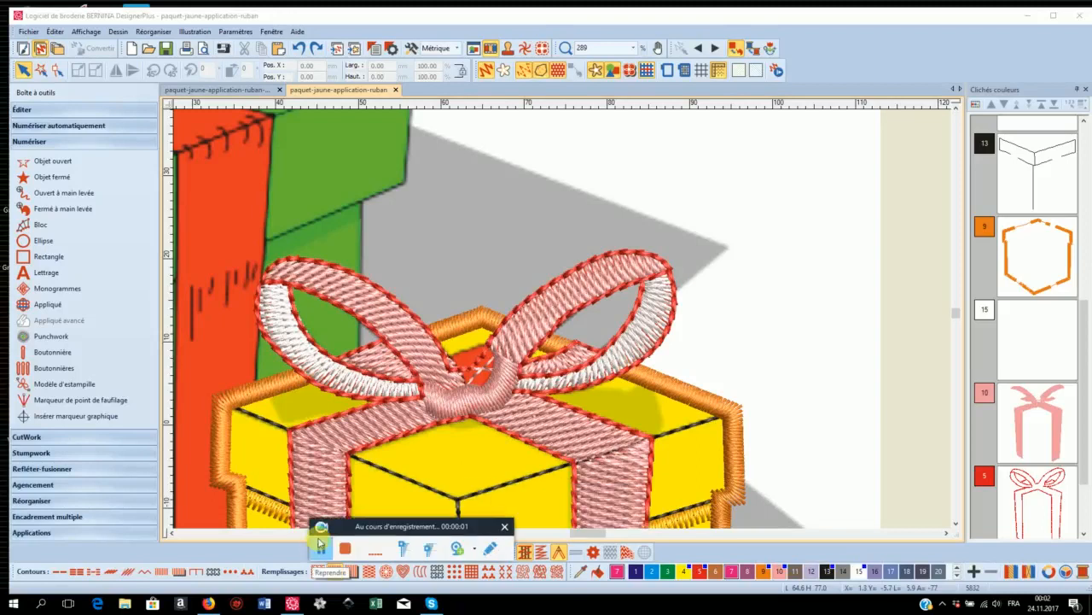
Recolour the white lower bands of both bow loops from the colour film with pink colour 7.
click(320, 544)
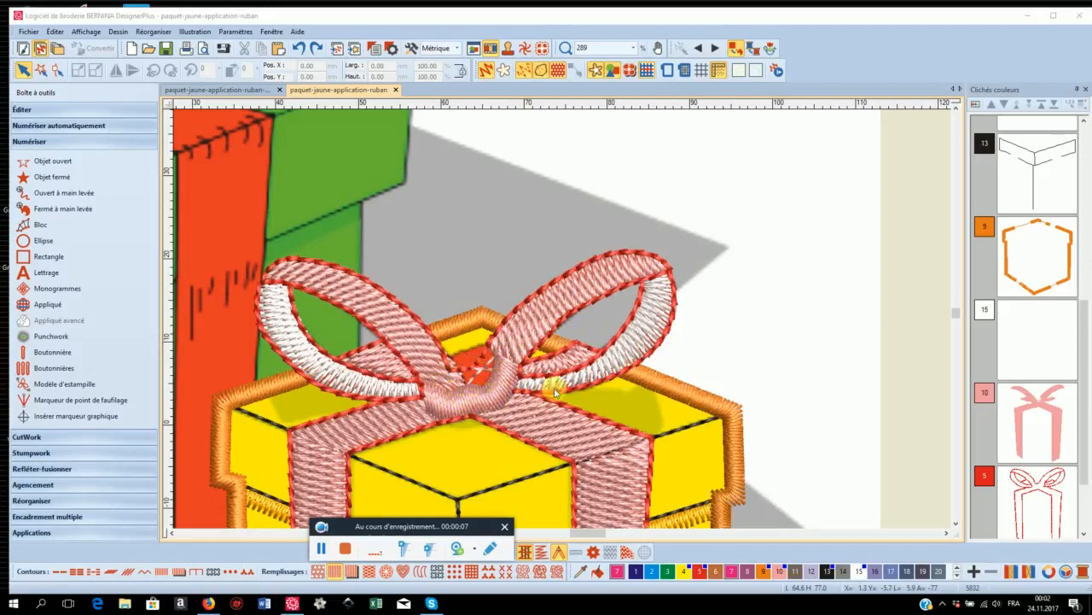
click(1019, 363)
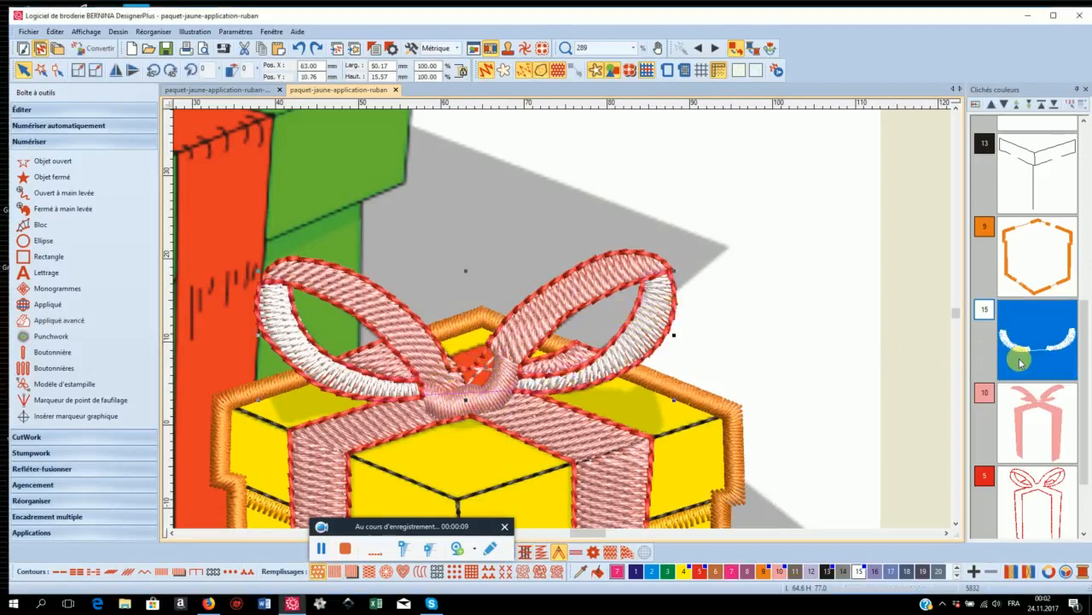
click(732, 571)
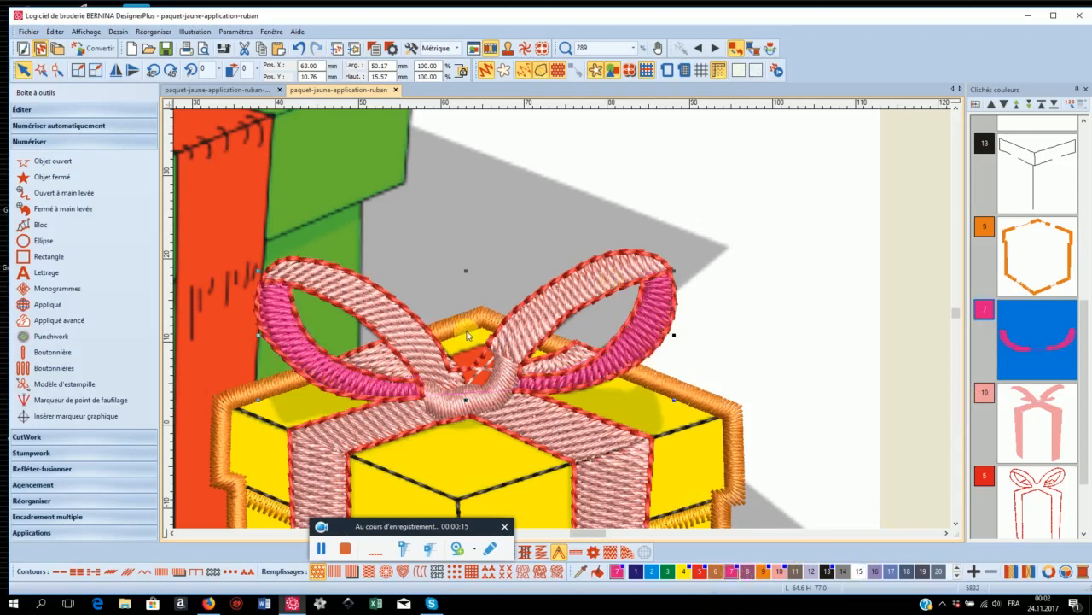
Digitize a block object in pink colour 57 over the red knot area between the bow loops.
click(44, 225)
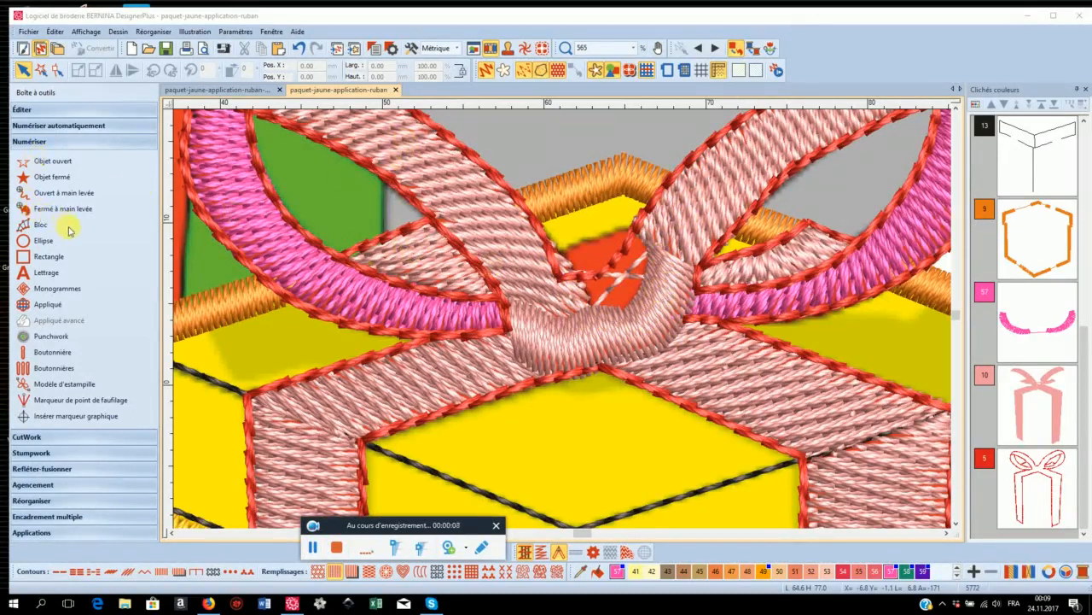
click(41, 225)
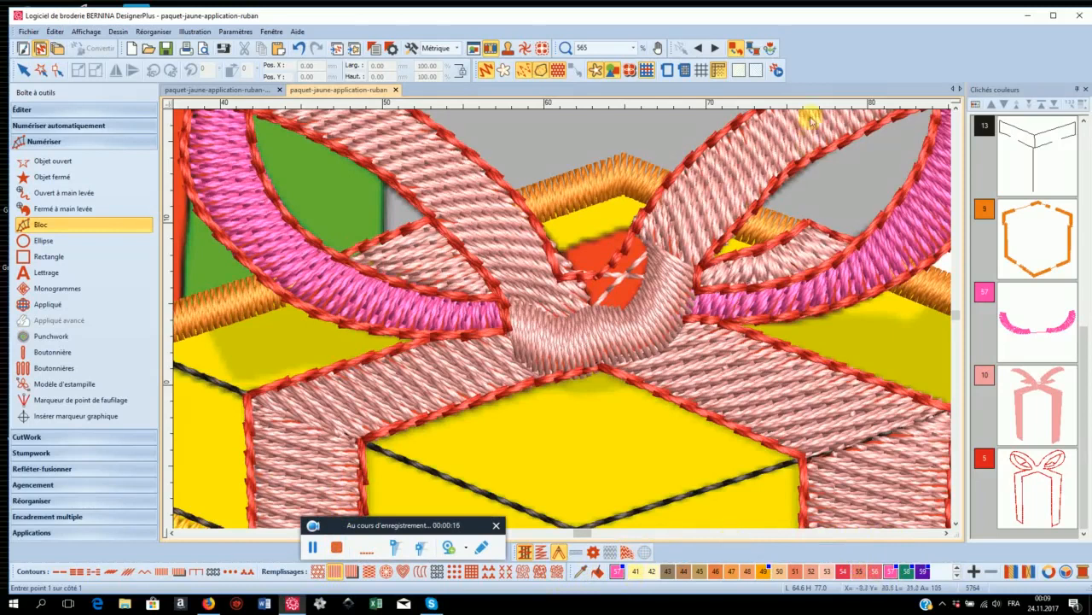
click(635, 224)
click(658, 255)
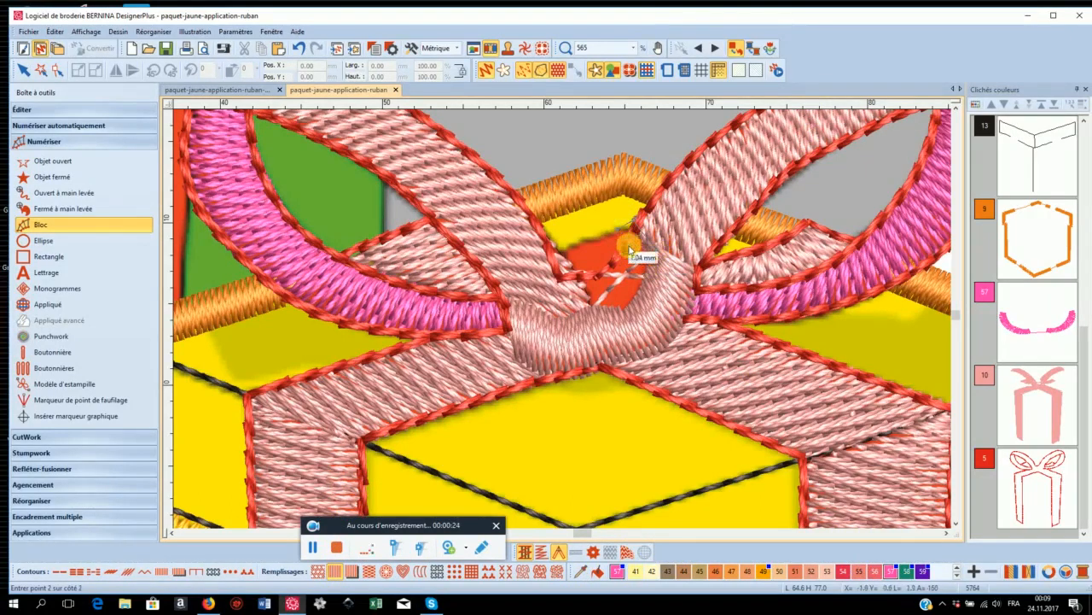
click(638, 254)
click(601, 238)
click(643, 280)
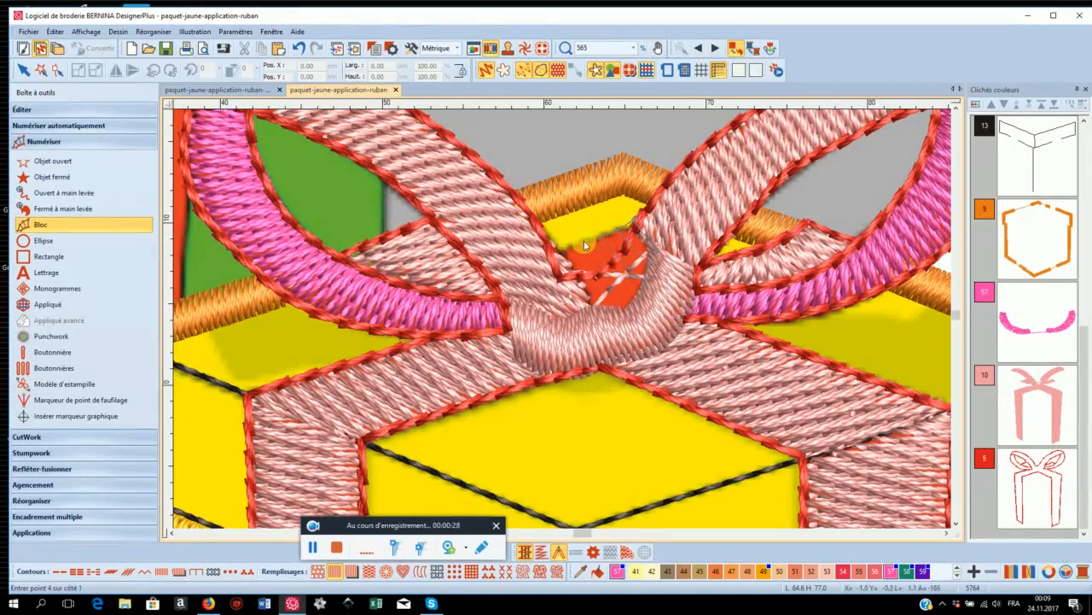
click(603, 314)
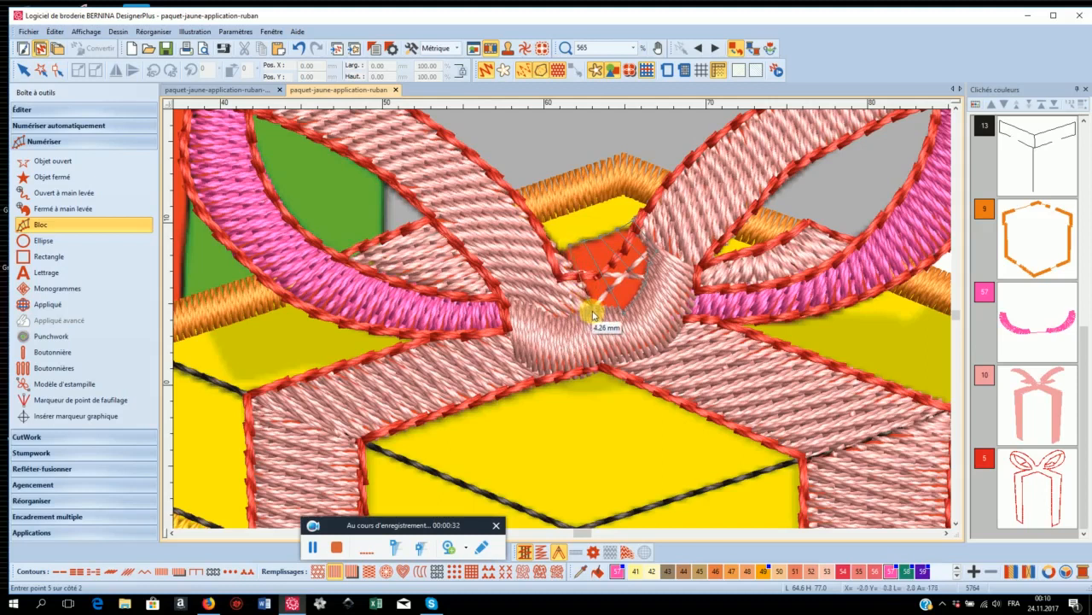
click(578, 301)
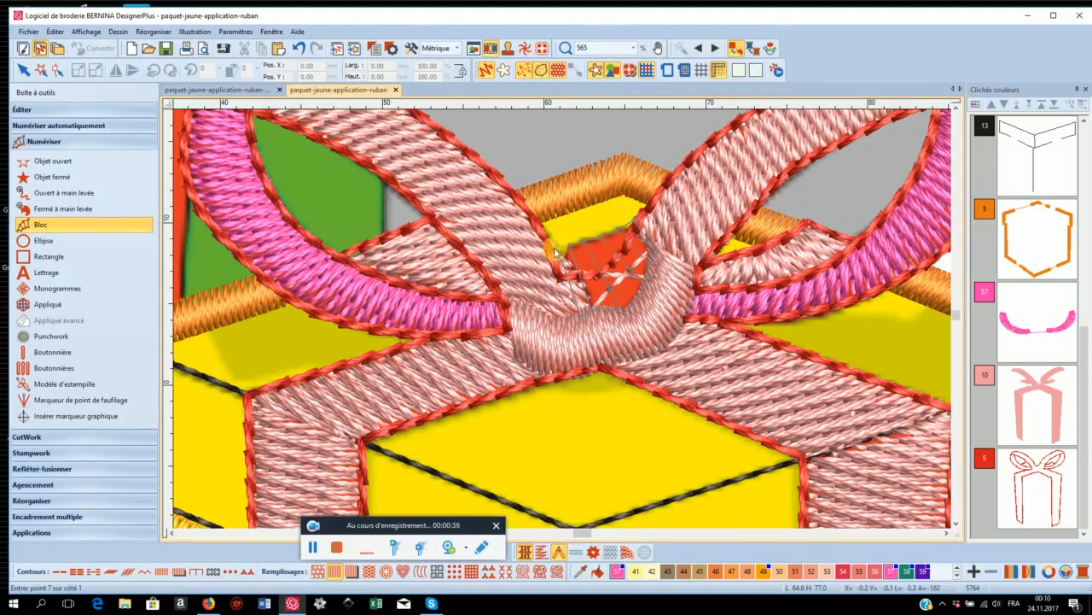
click(566, 321)
click(545, 273)
click(545, 274)
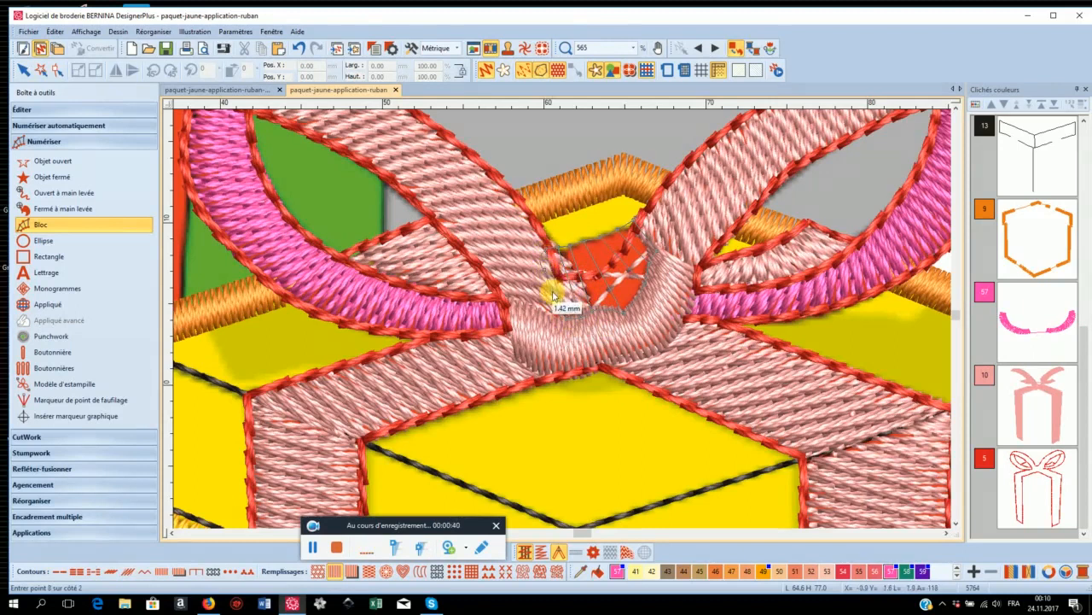
click(555, 296)
key(Return)
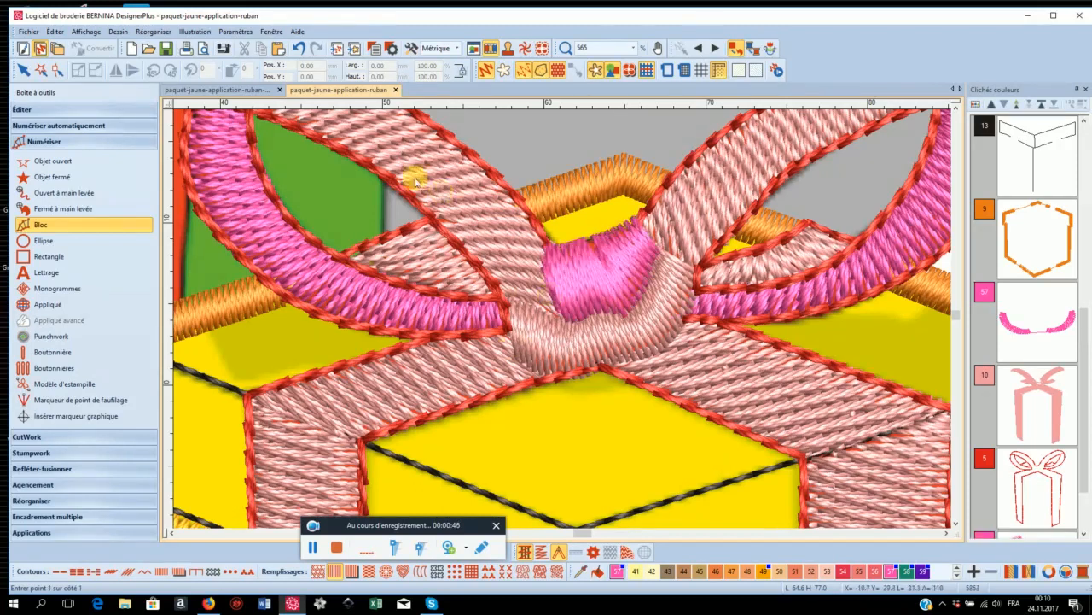
Reshape the pink knot block towards a heart by lowering control points along the middle of its upper edge.
click(59, 74)
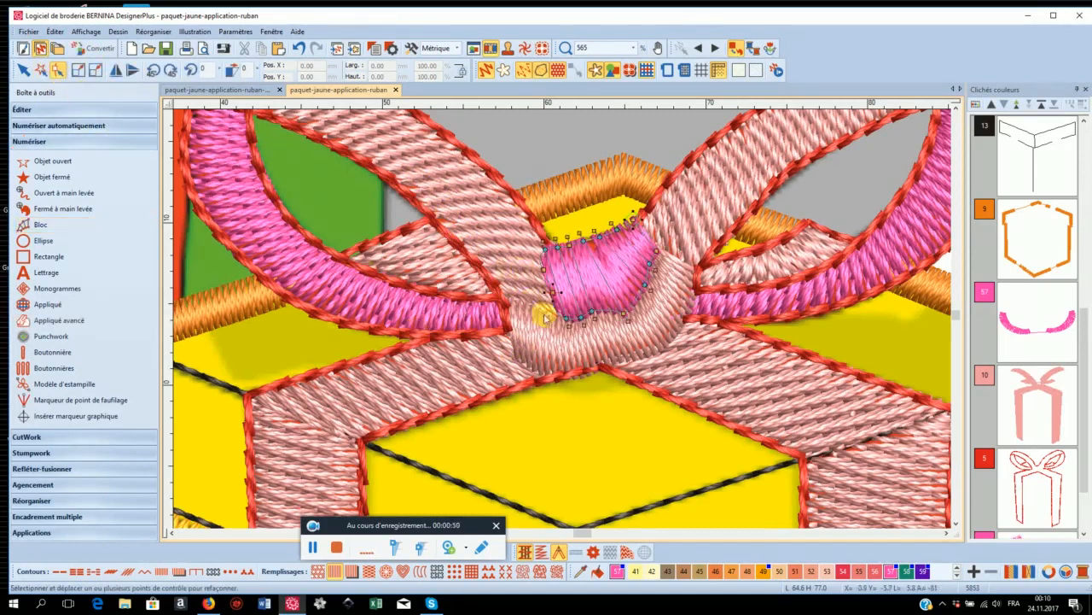
drag(606, 245, 604, 276)
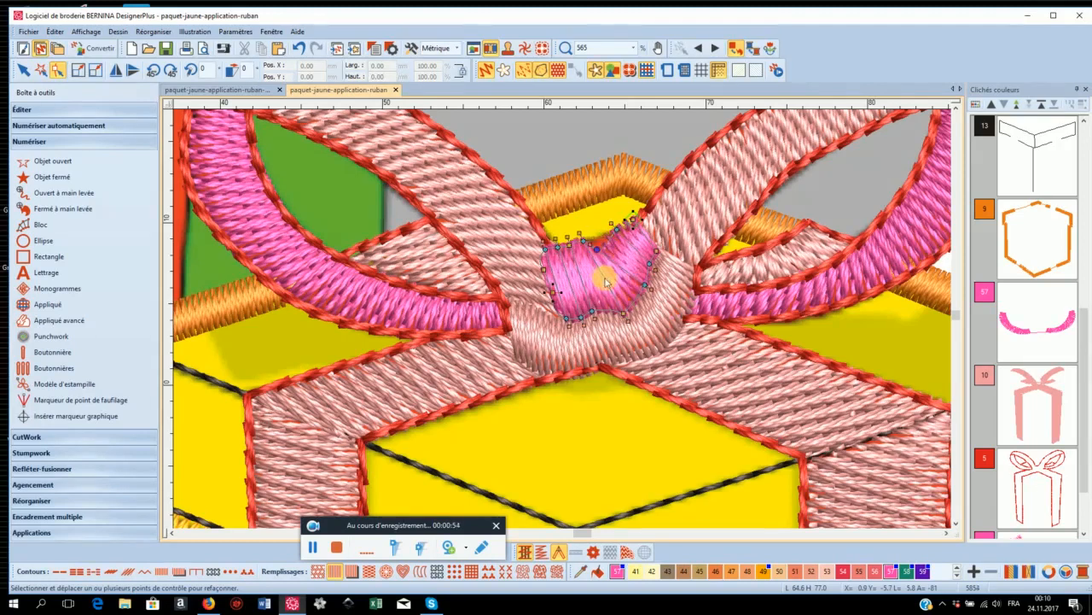
mouse_move(617, 230)
mouse_down()
mouse_move(621, 240)
mouse_move(610, 241)
mouse_move(614, 233)
mouse_up()
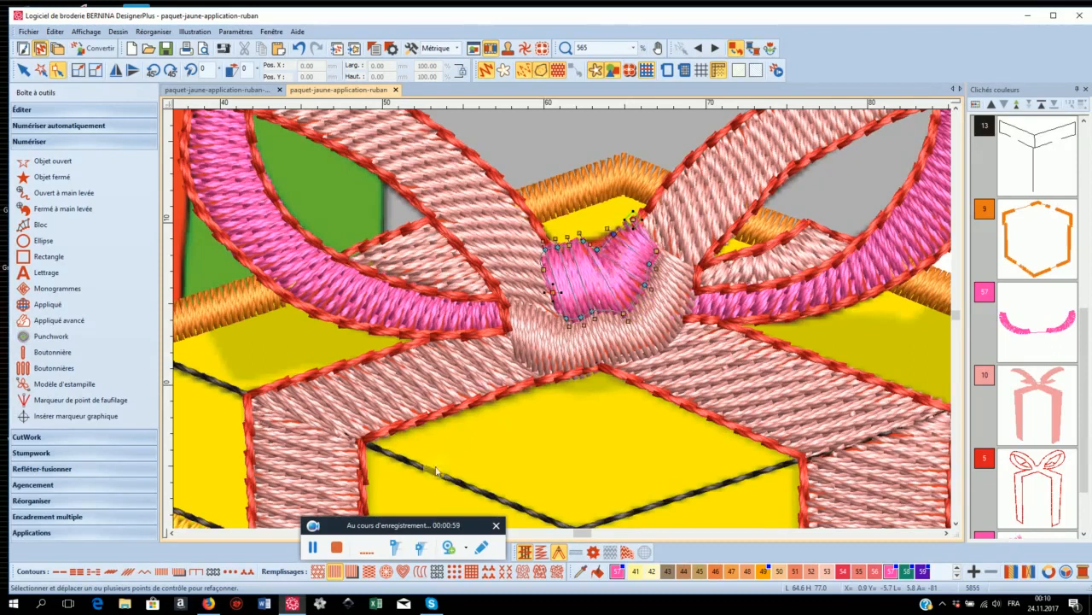
click(336, 551)
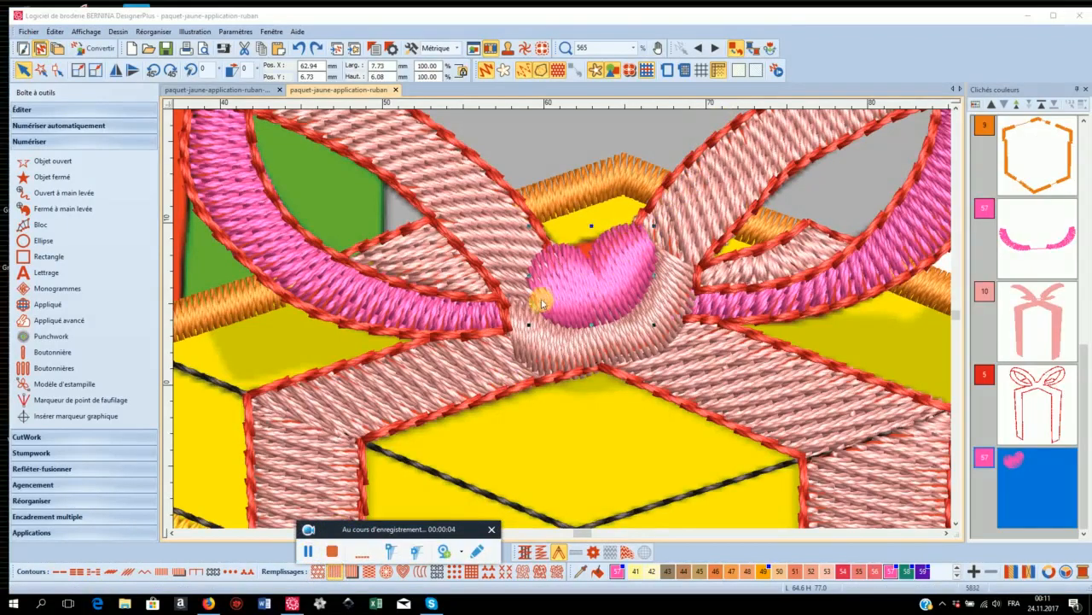
Hide the background artwork and unhide the gift box appliqué, starting with colour 57, from the colour film.
scroll(587, 256, down, 3)
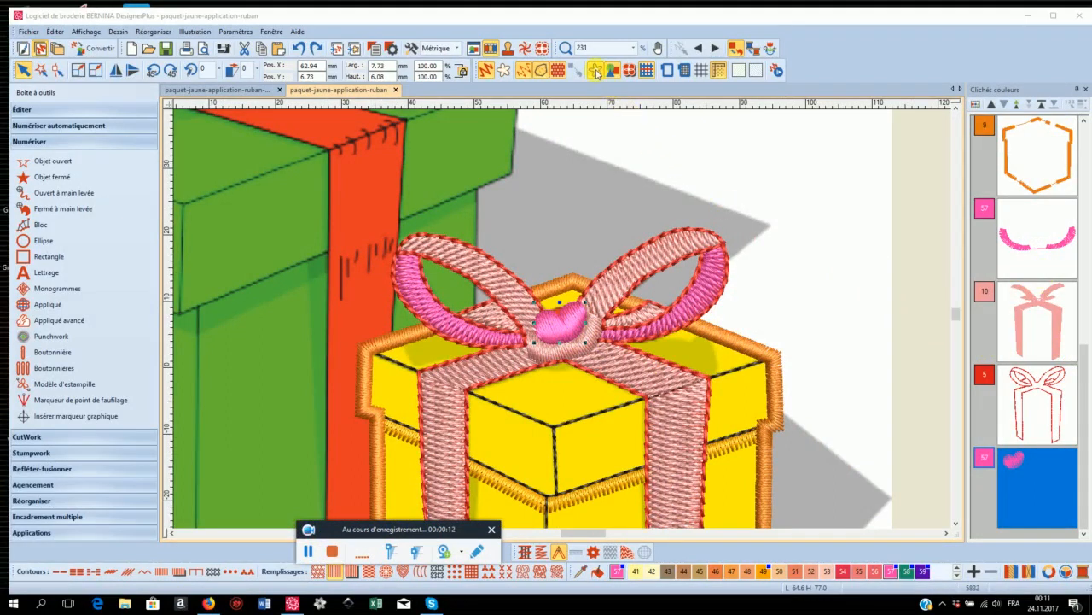
click(596, 72)
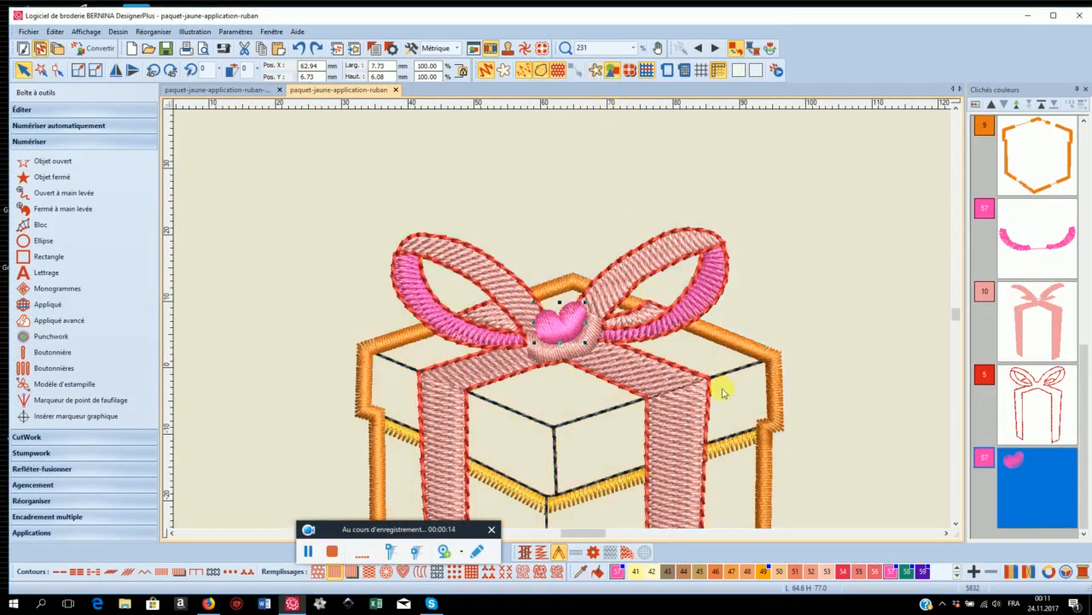
drag(1083, 380, 1089, 163)
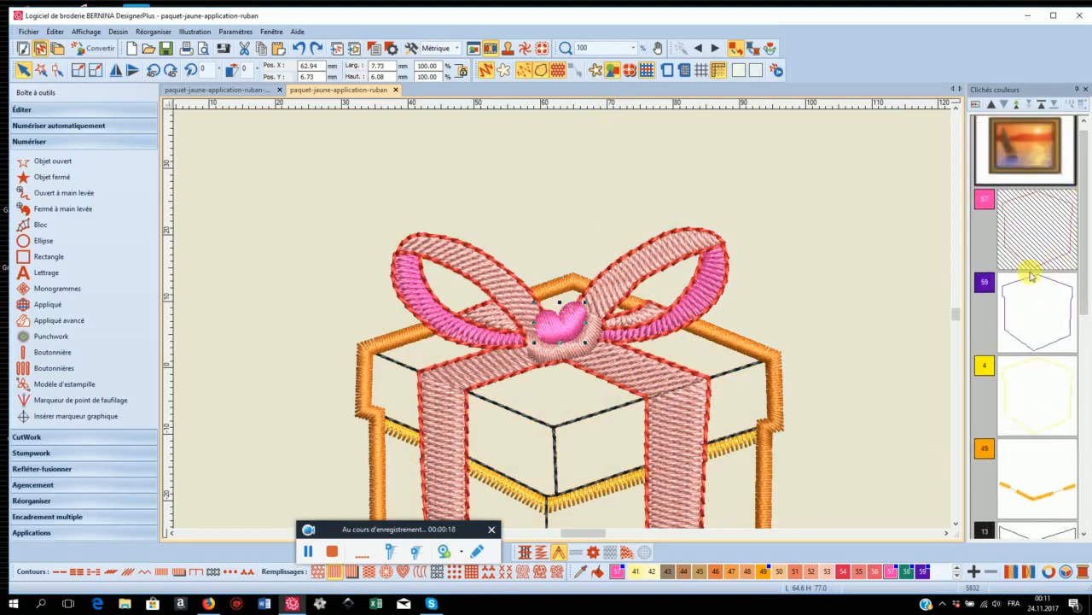
click(1032, 260)
right_click(1032, 260)
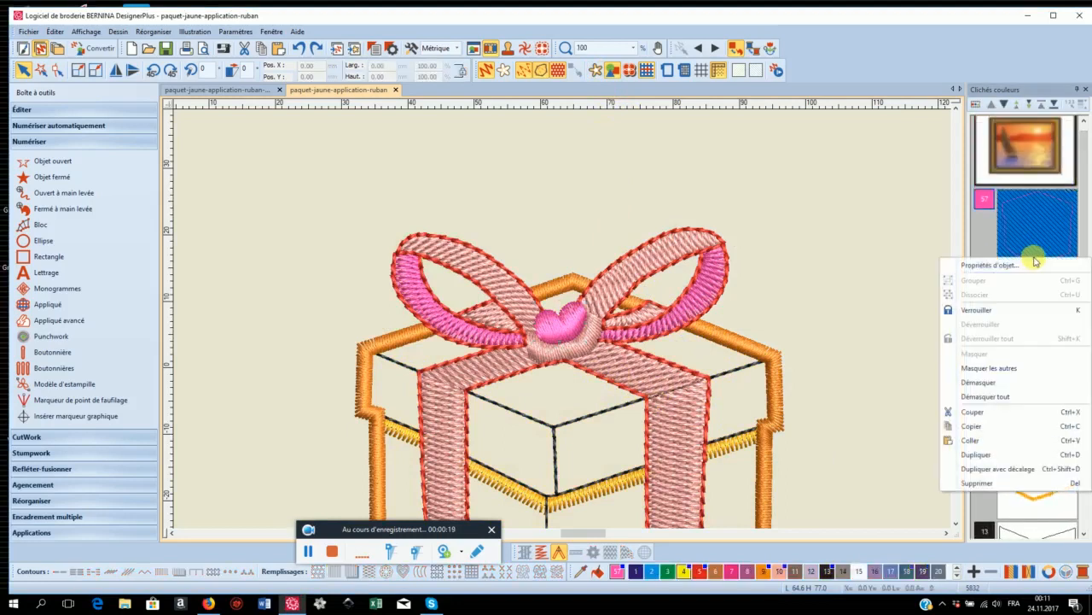
click(990, 383)
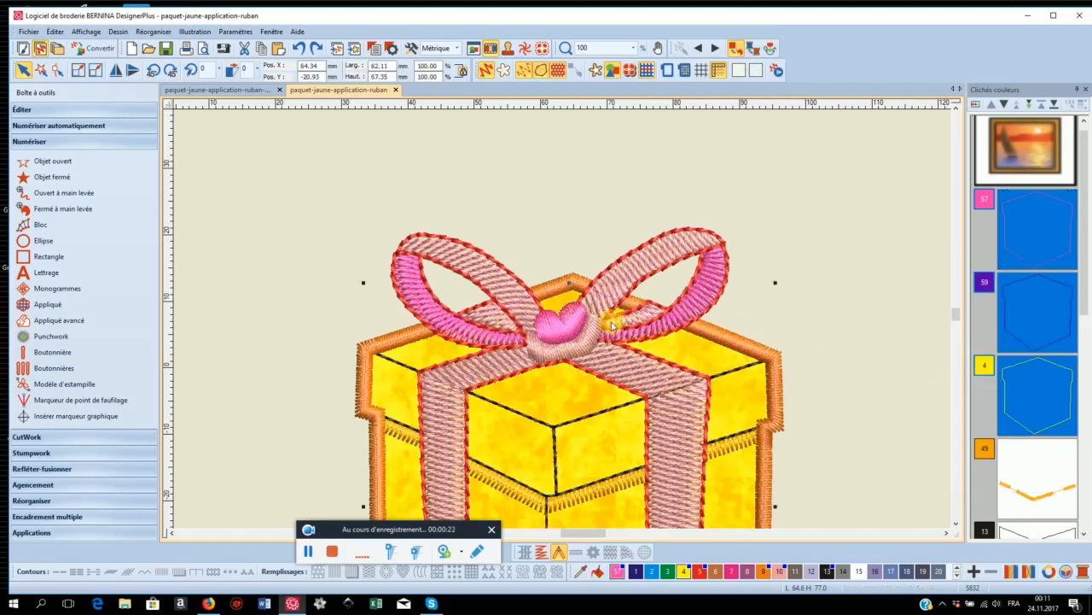
Redisplay the background artwork with the three gift boxes and cut it out of the design.
scroll(563, 322, down, 1)
scroll(563, 320, down, 1)
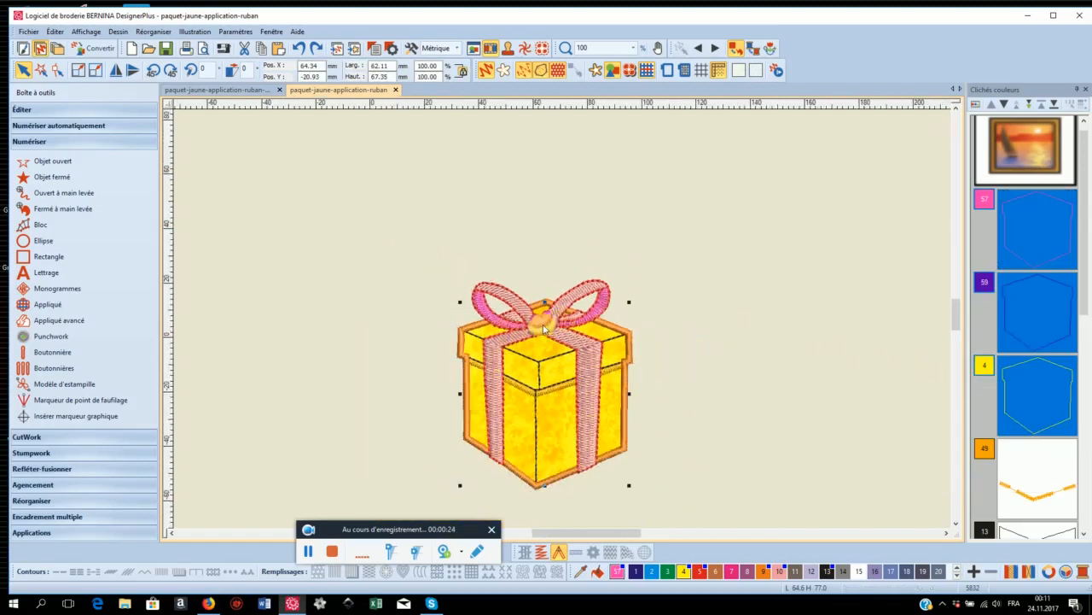
scroll(544, 325, up, 1)
scroll(563, 322, up, 2)
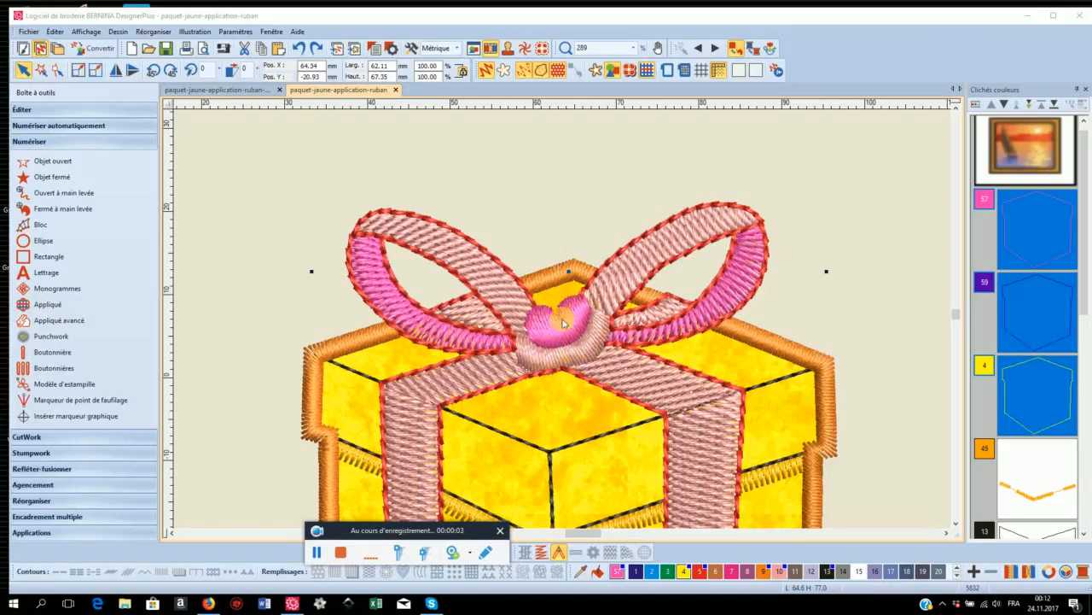
scroll(751, 254, down, 3)
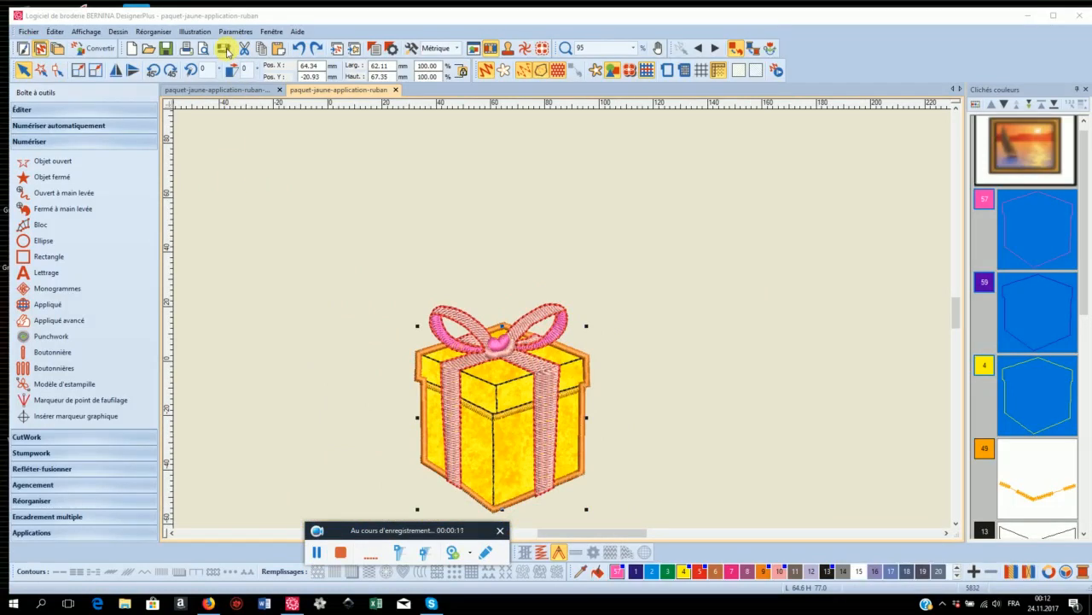
click(595, 72)
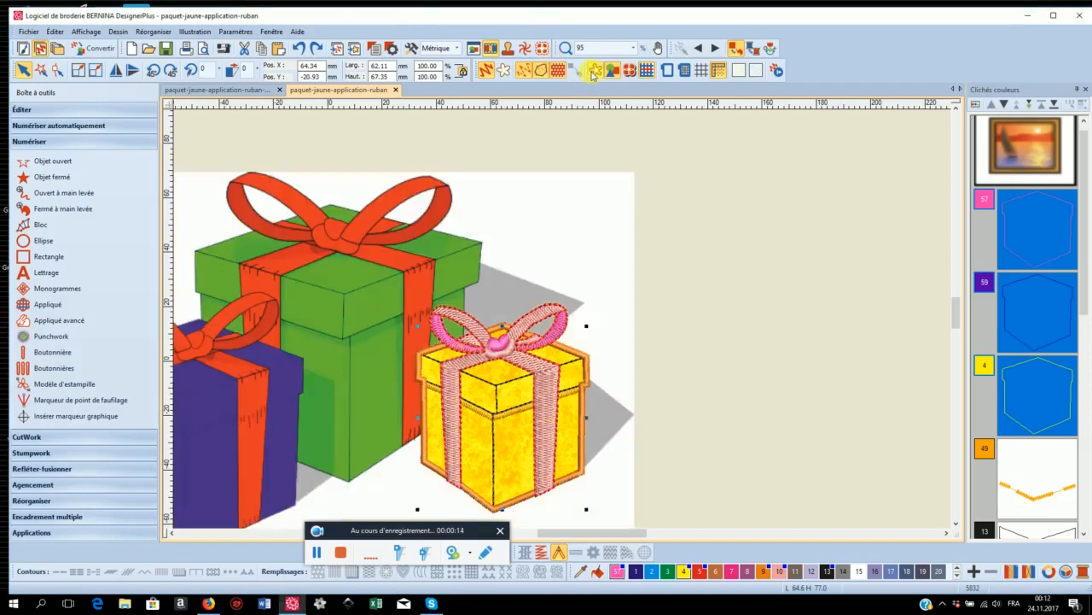
click(355, 179)
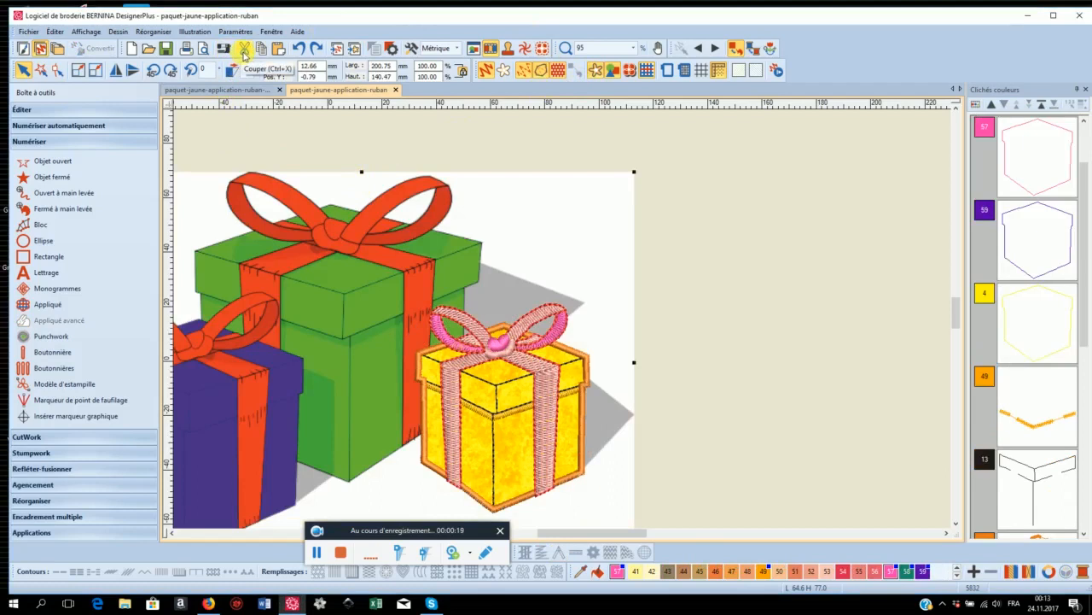
click(245, 50)
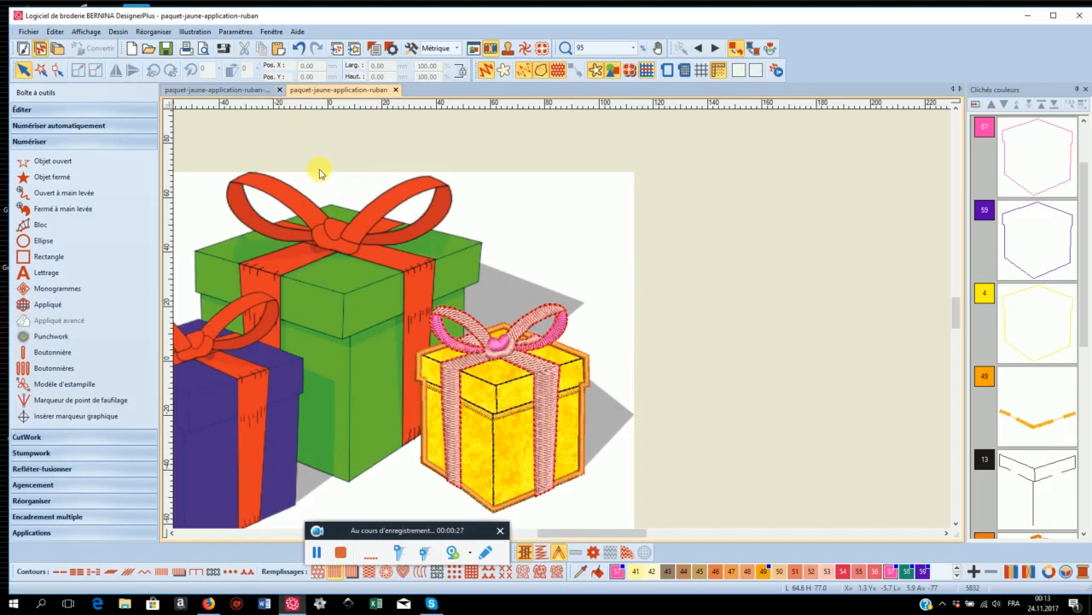
key(ctrl+v)
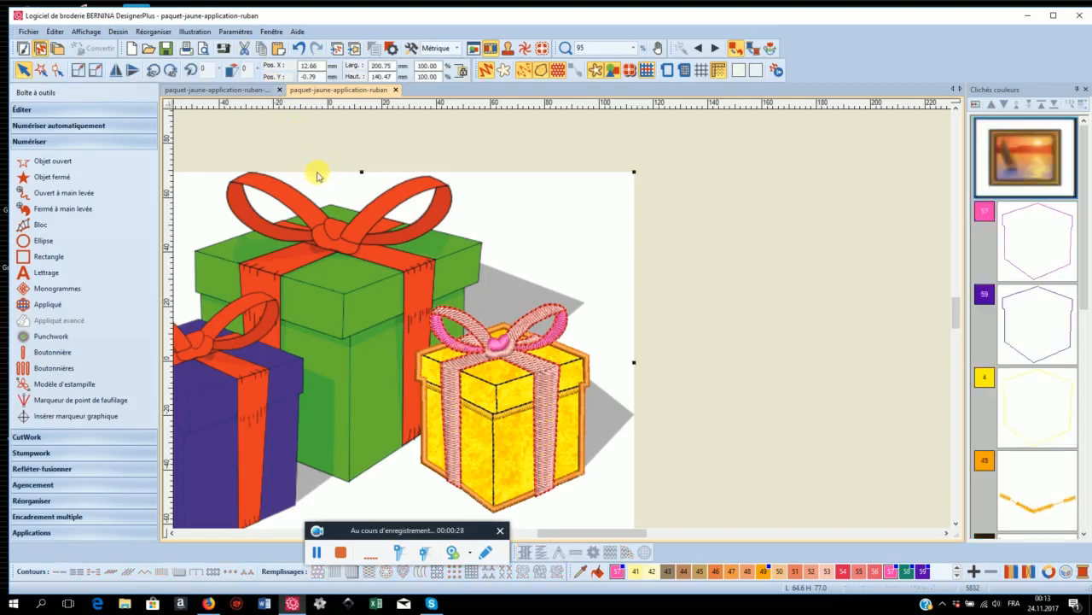
click(252, 51)
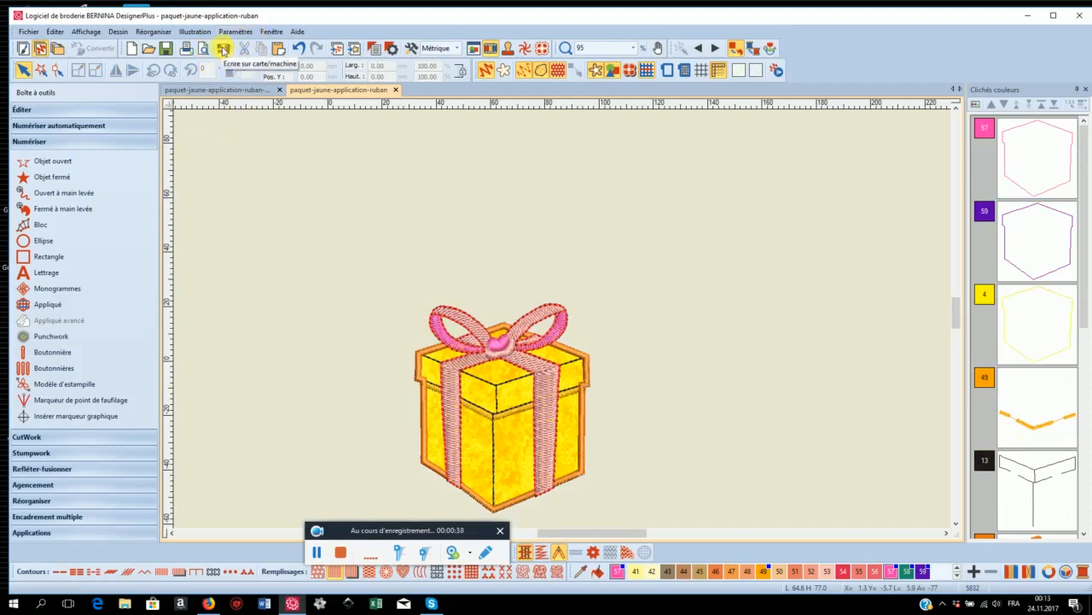
Open the device selection for writing the design to card or machine, close it without choosing, and inspect the gift box.
click(223, 50)
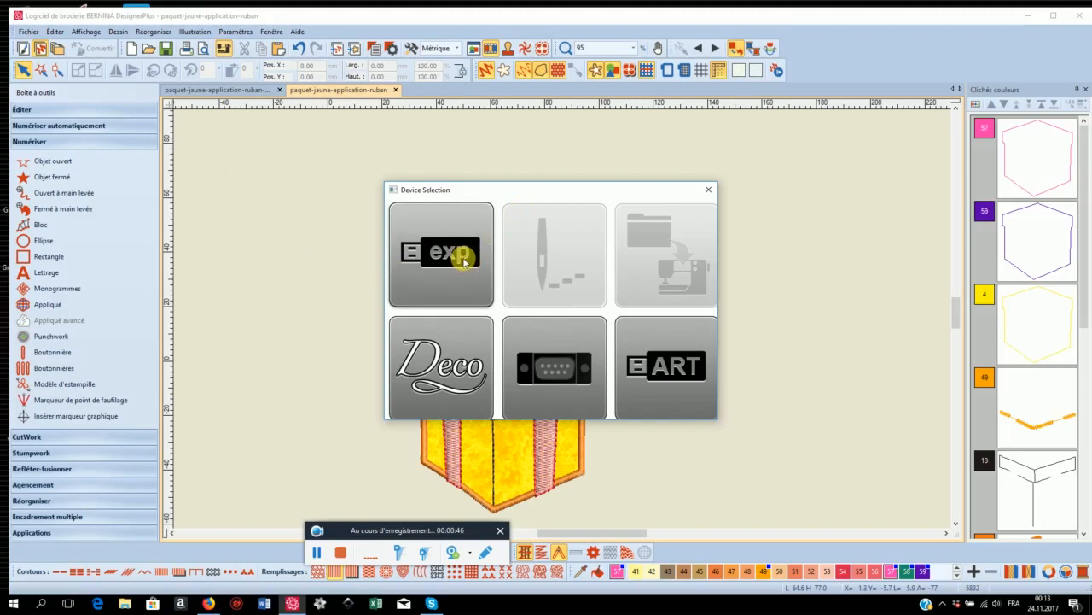
click(709, 190)
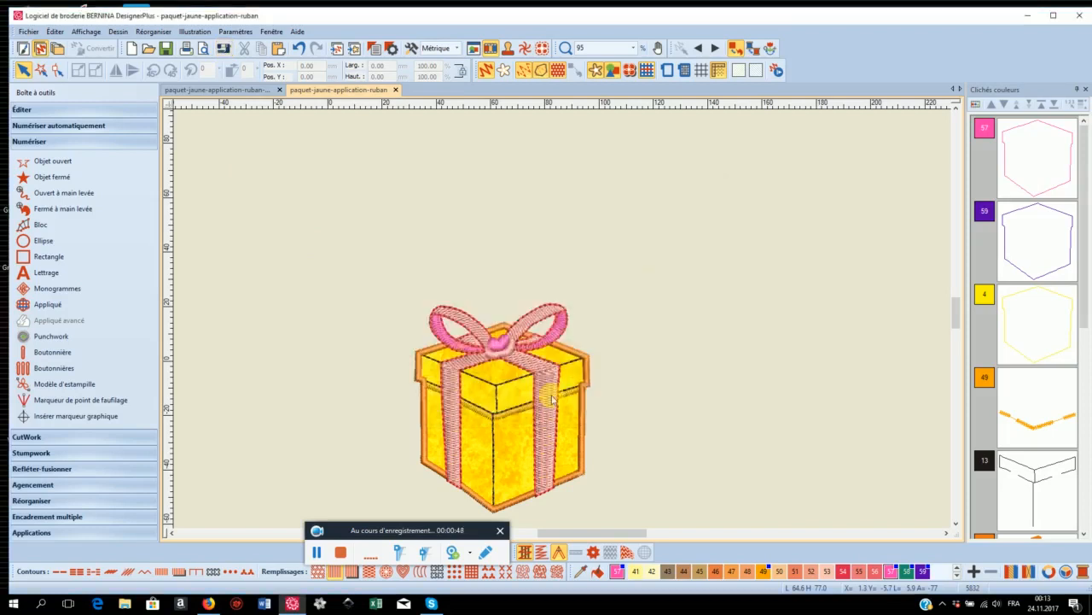
scroll(555, 359, up, 3)
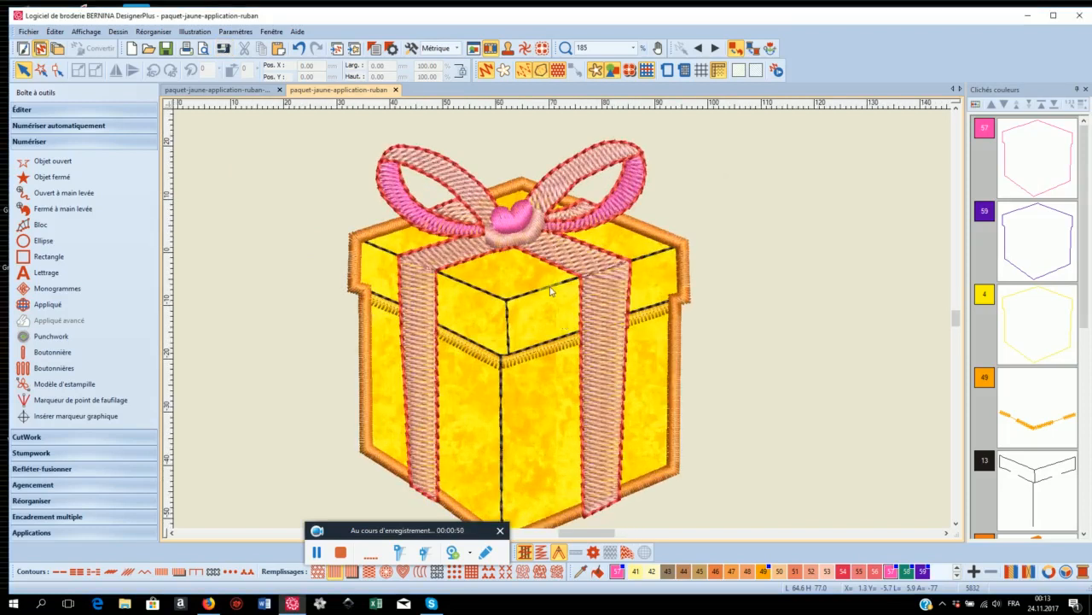